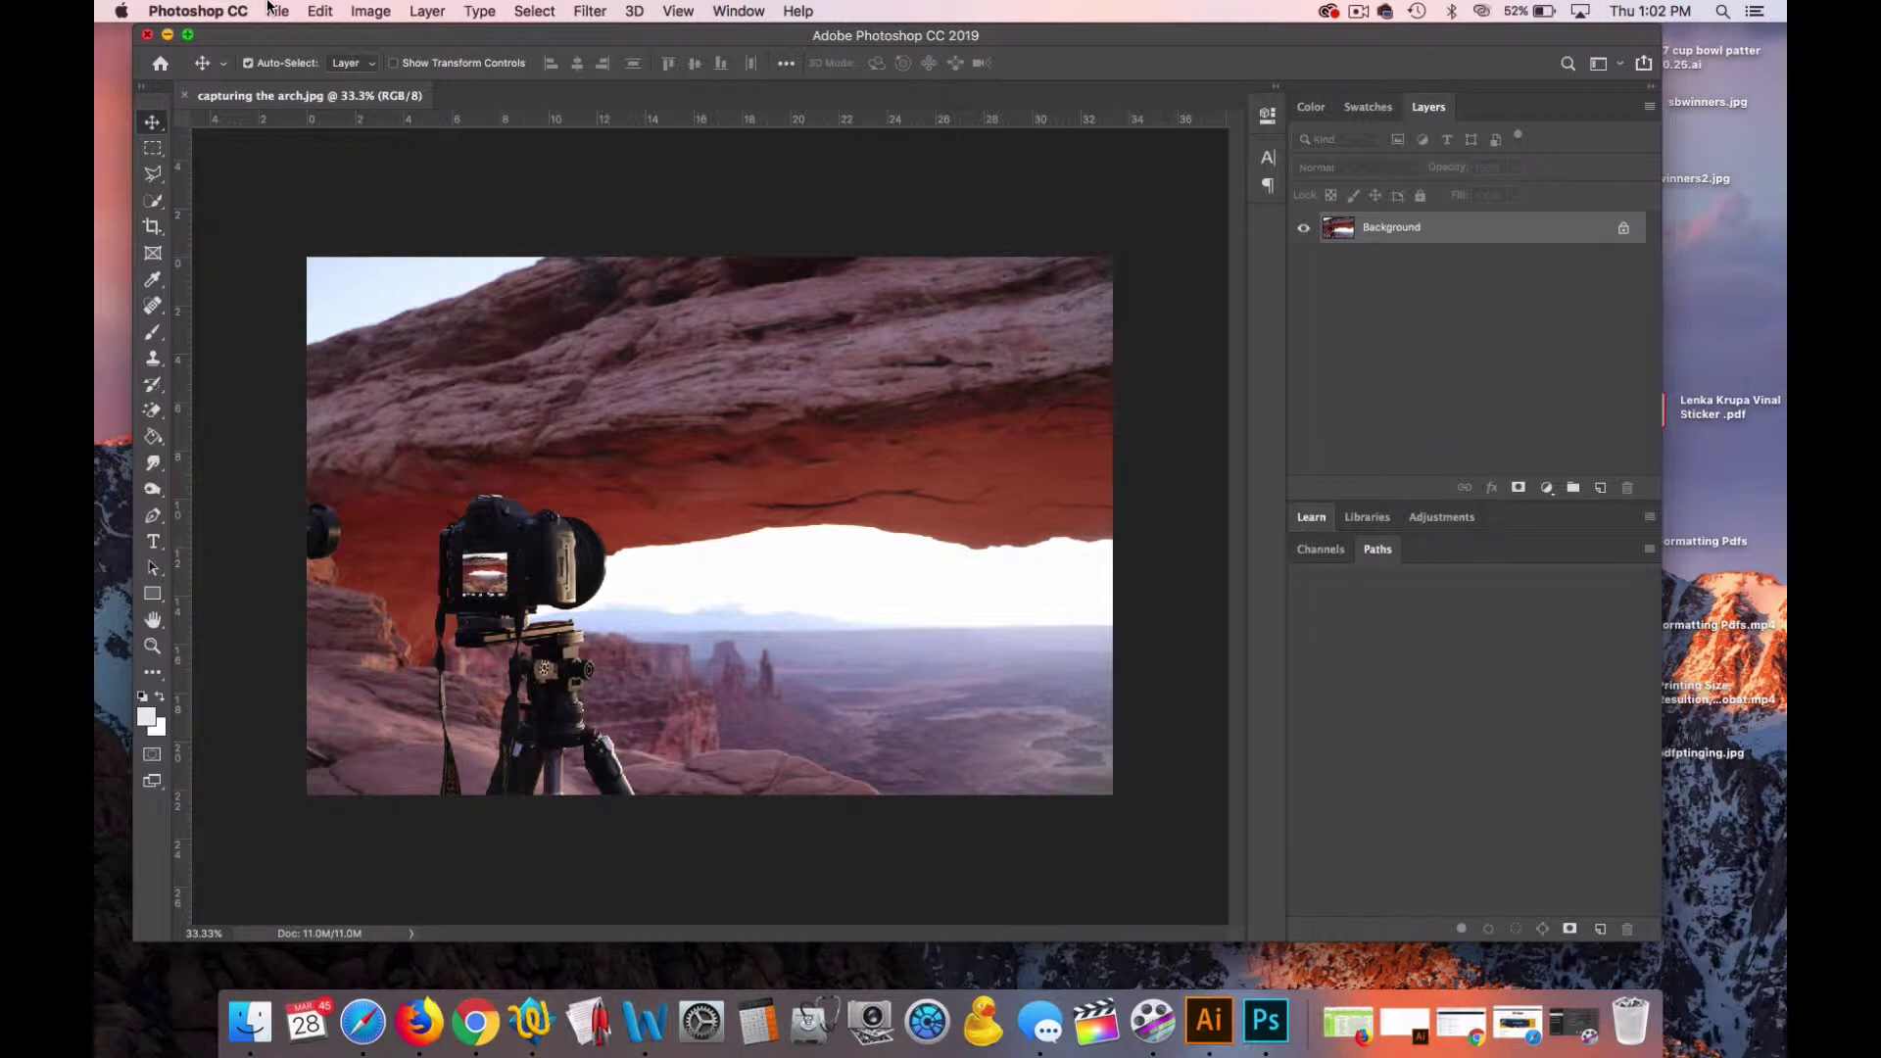
Step: Start a new document in inches, 7 wide by 5 tall, and clear the mistyped resolution
click(278, 10)
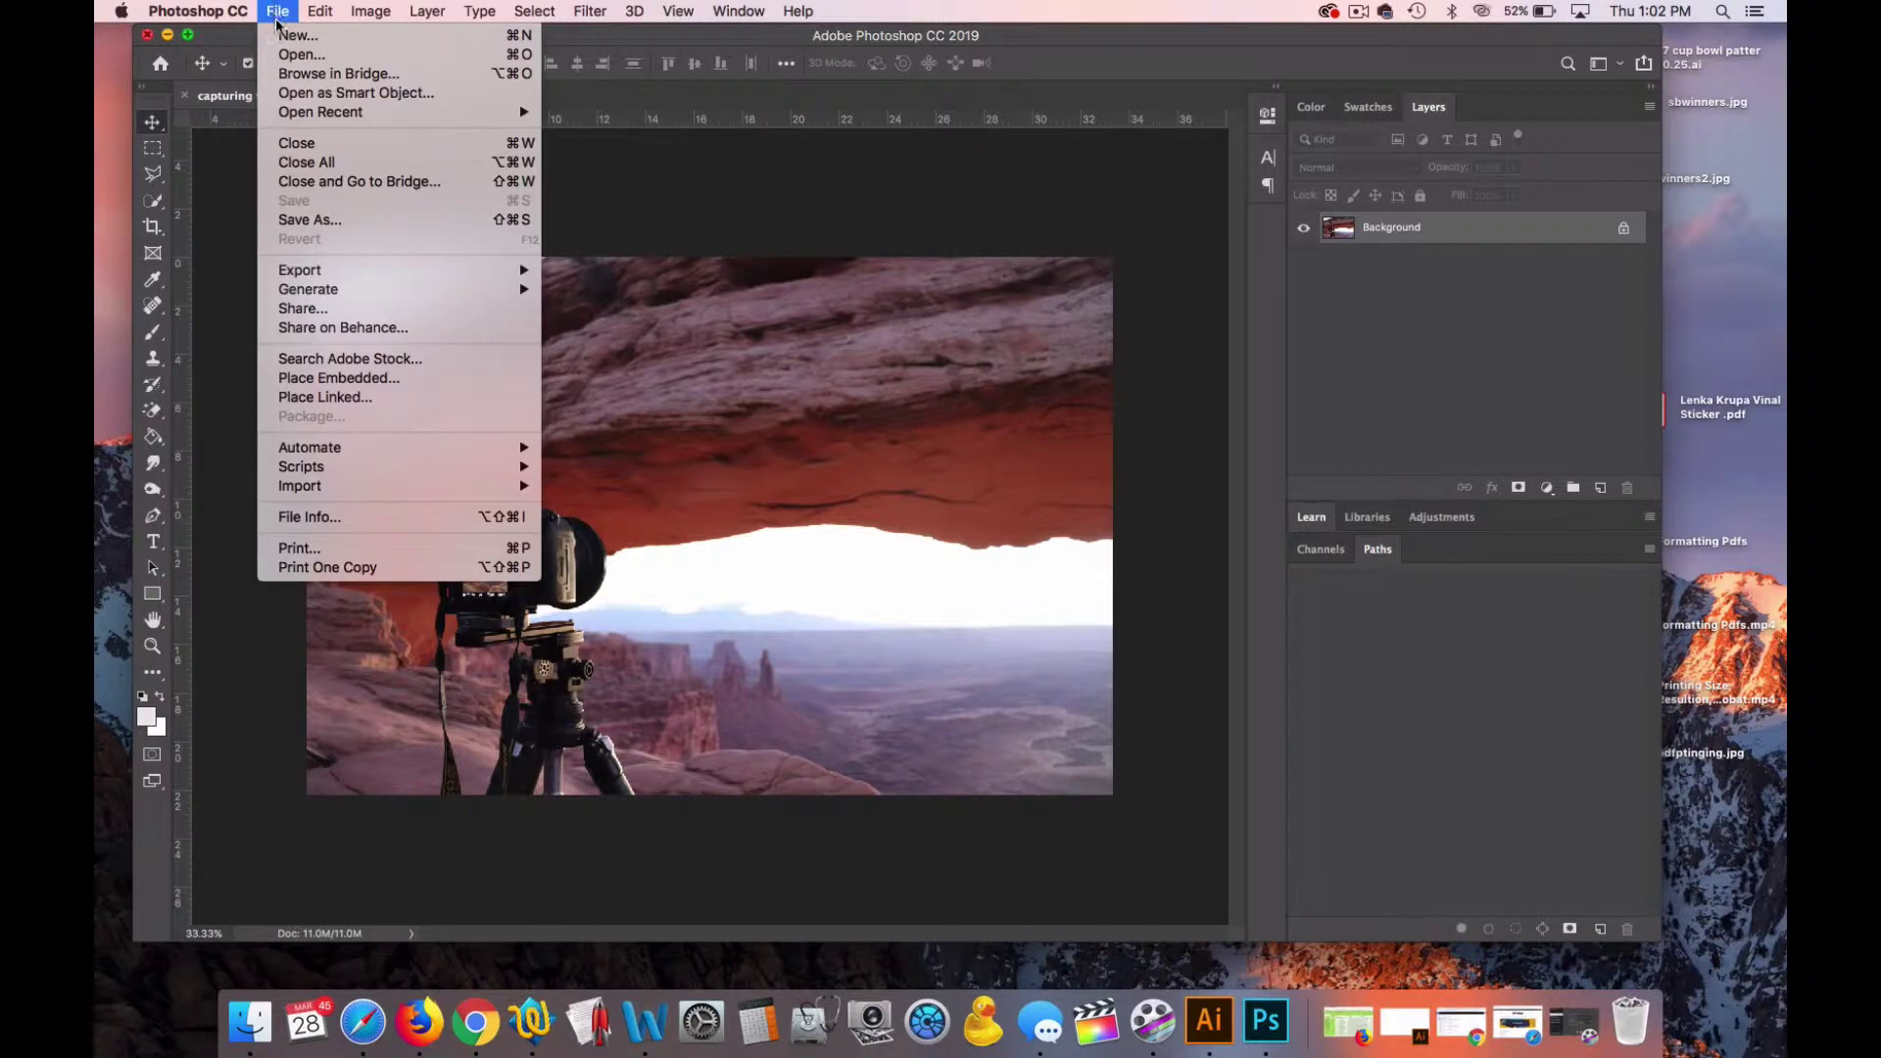
click(281, 35)
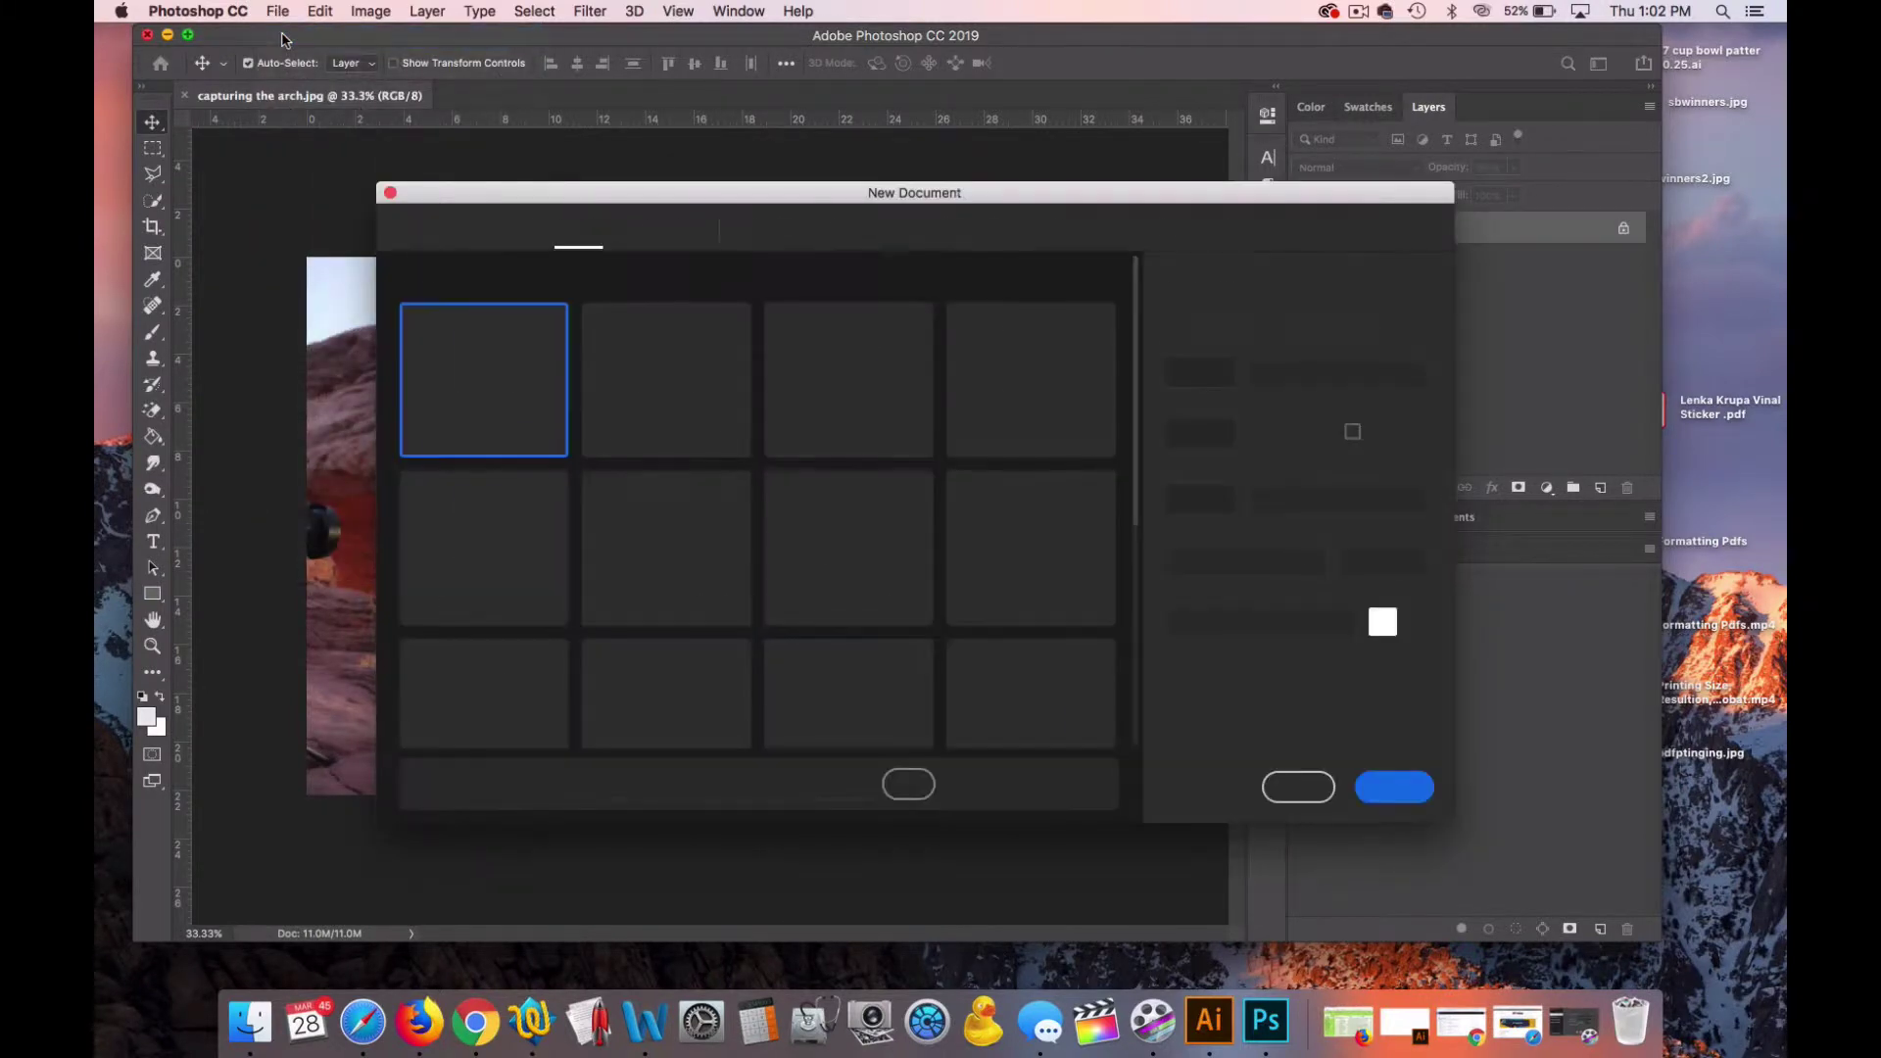
click(1334, 373)
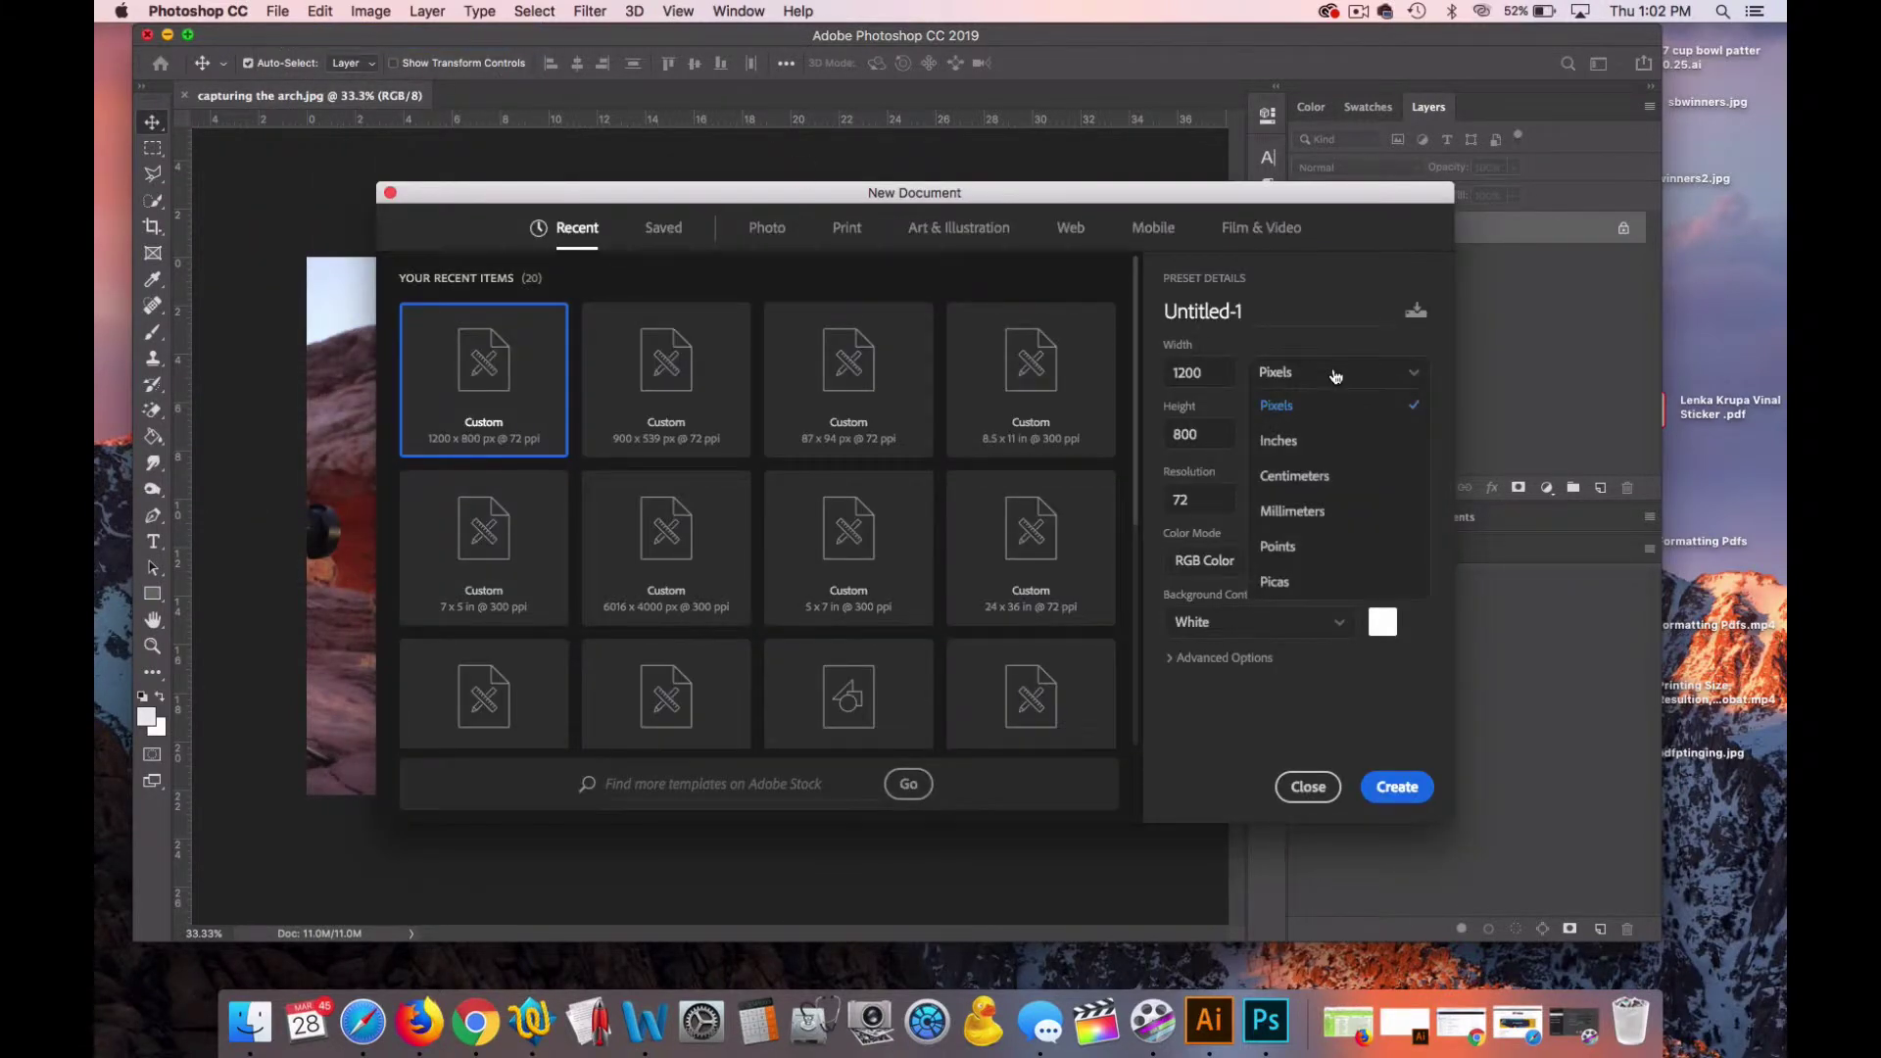
click(1304, 440)
click(1204, 370)
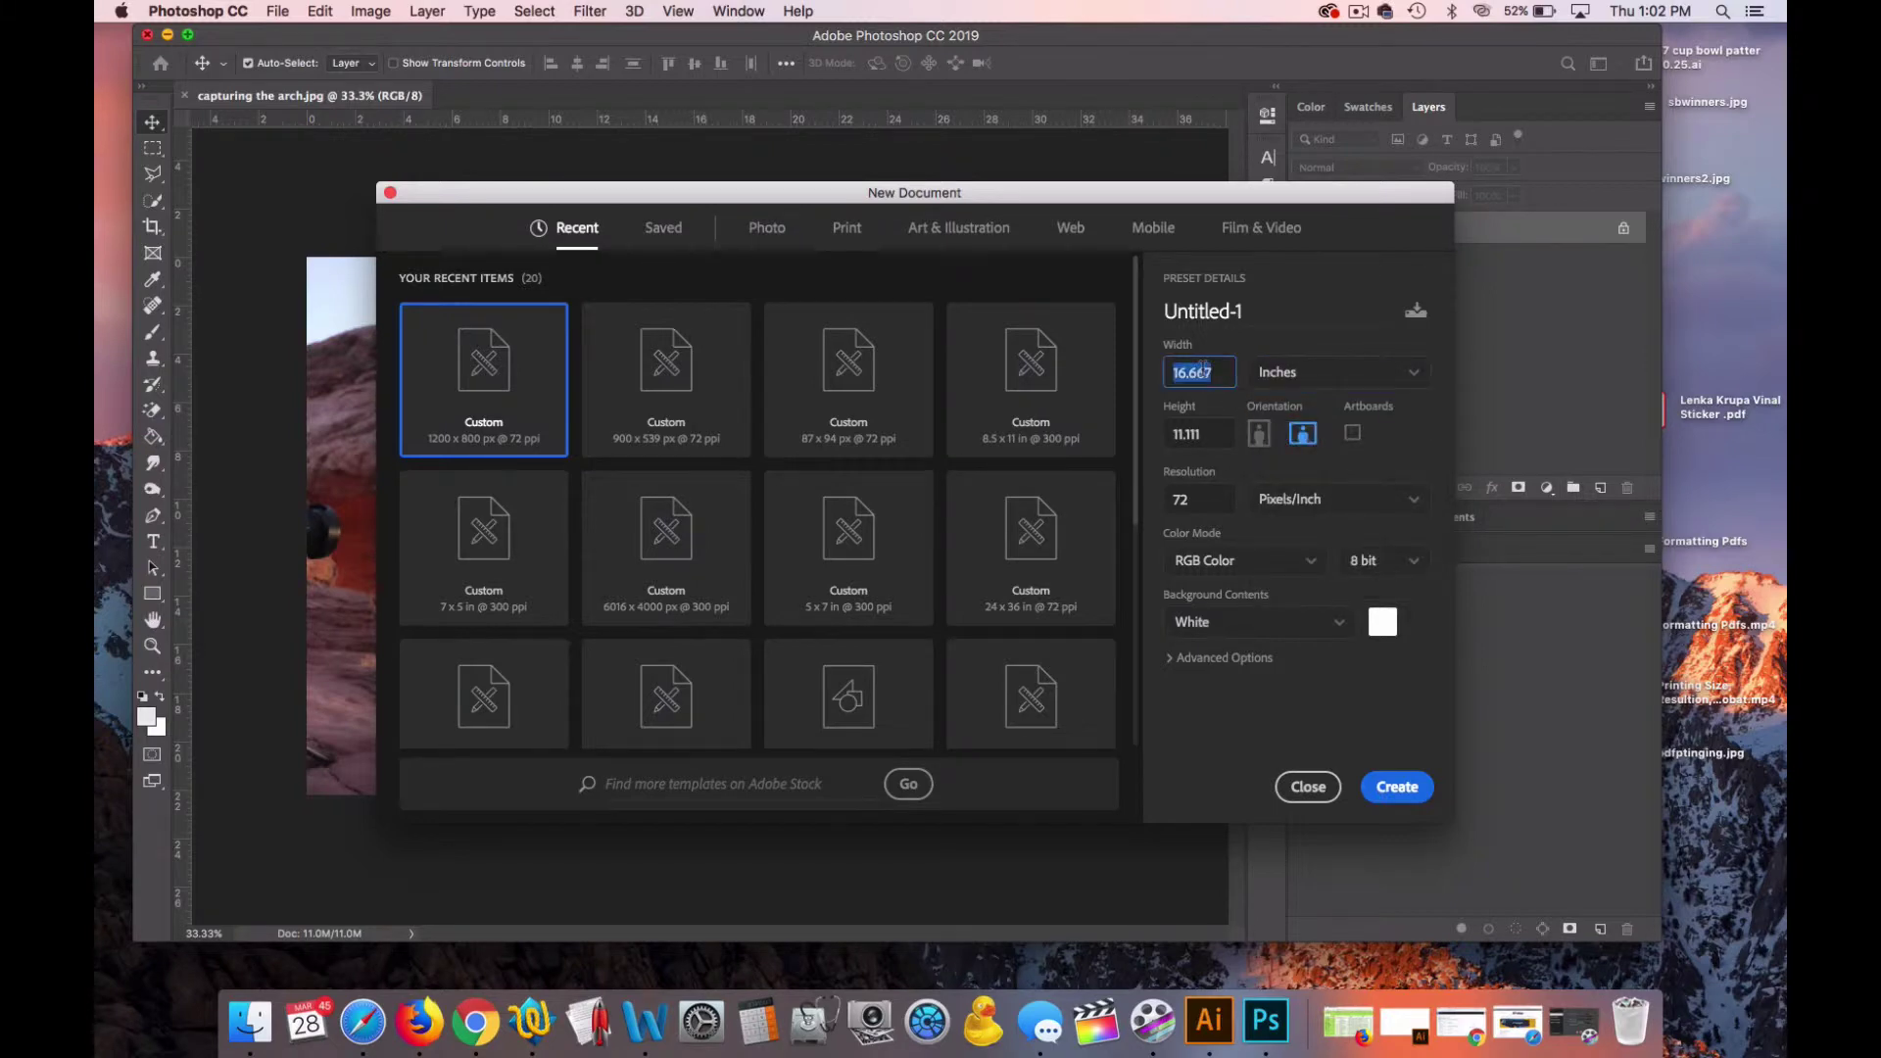
text(7)
click(1212, 425)
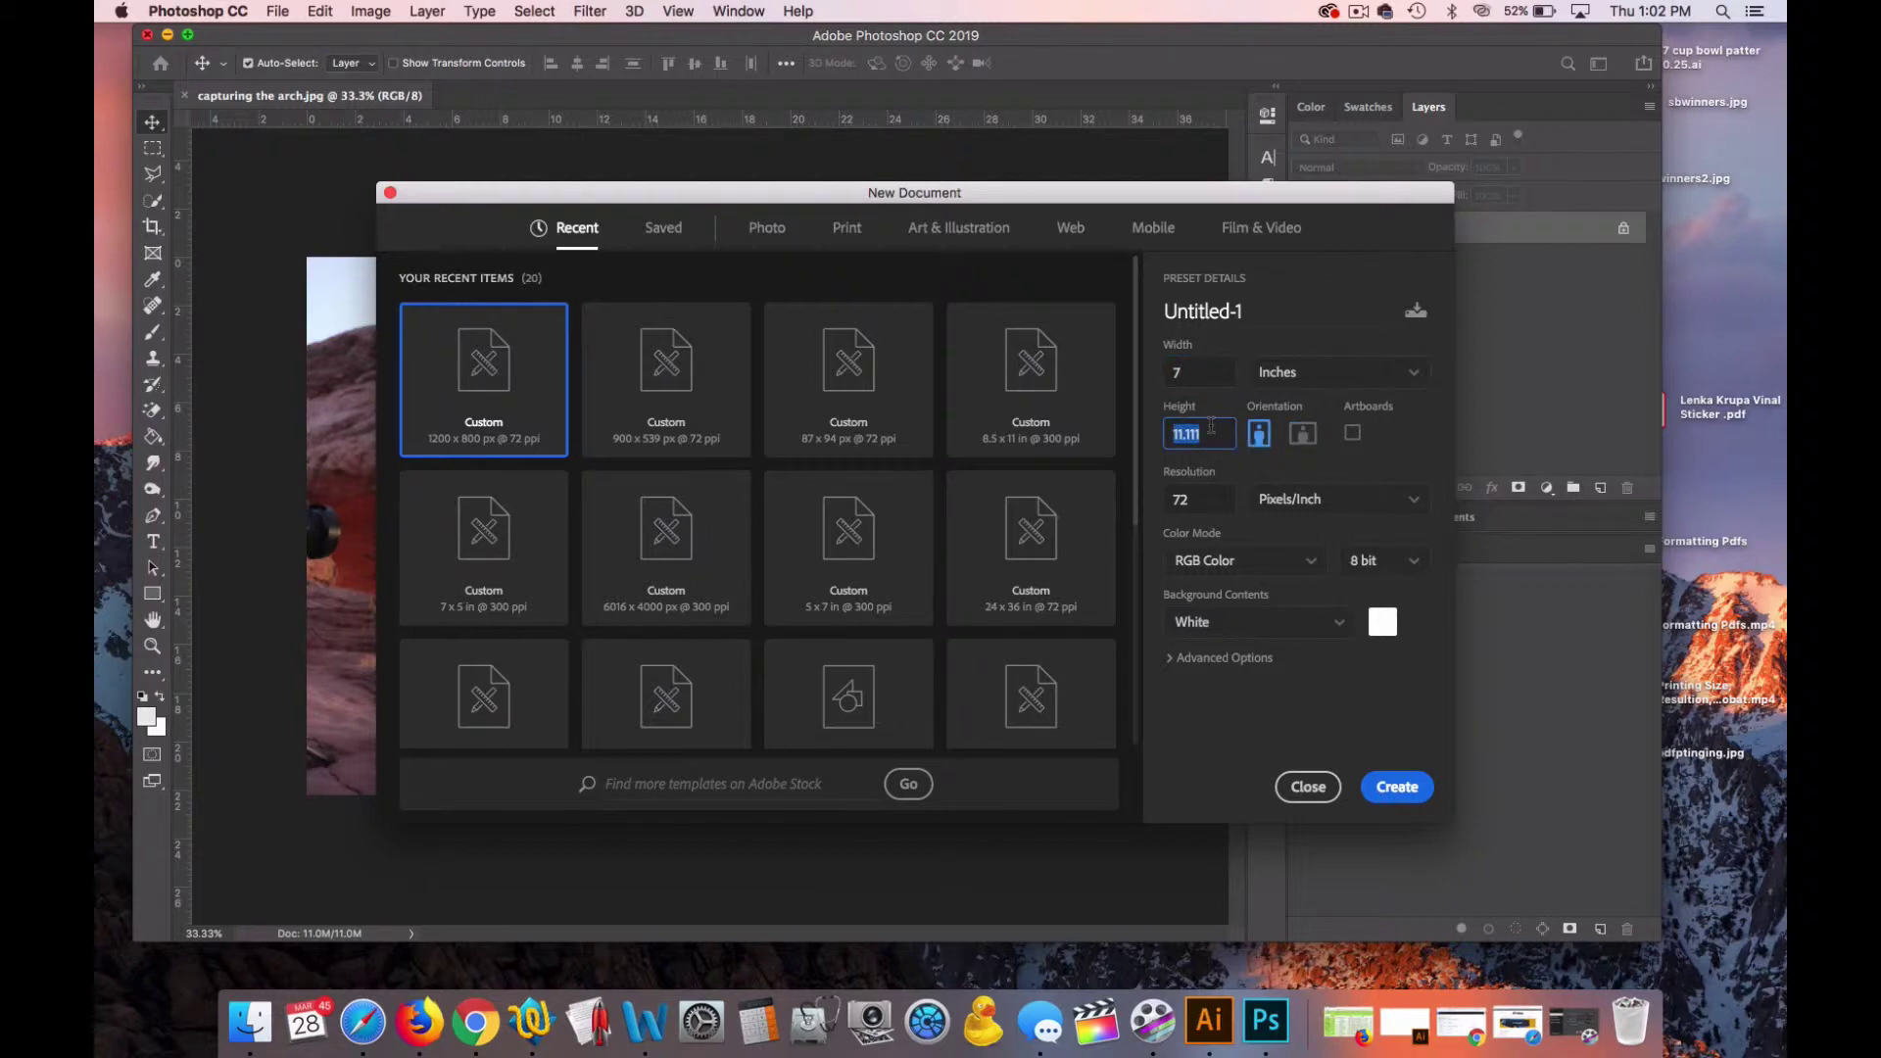
text(5)
click(1202, 495)
text(3)
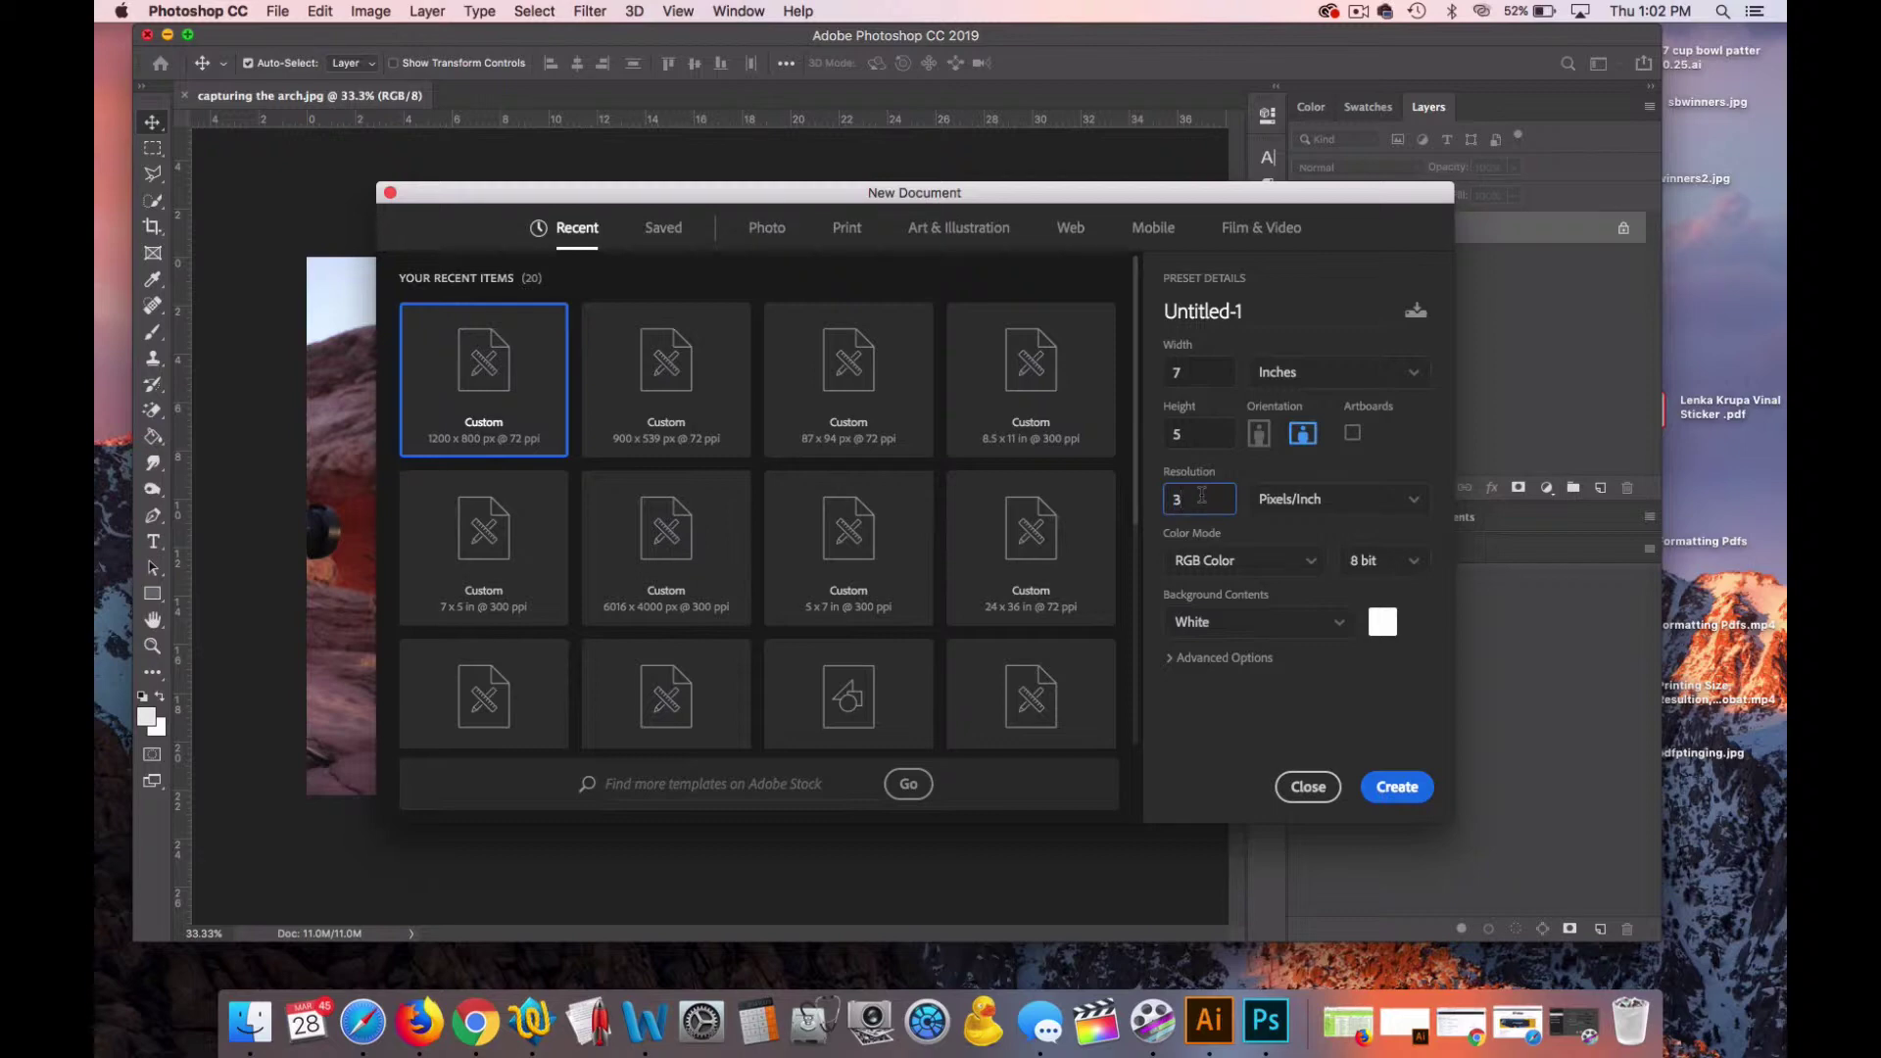
key(BackSpace)
Step: Create the document at 200 ppi, float it in its own window and zoom to 25%
text(200)
click(1409, 789)
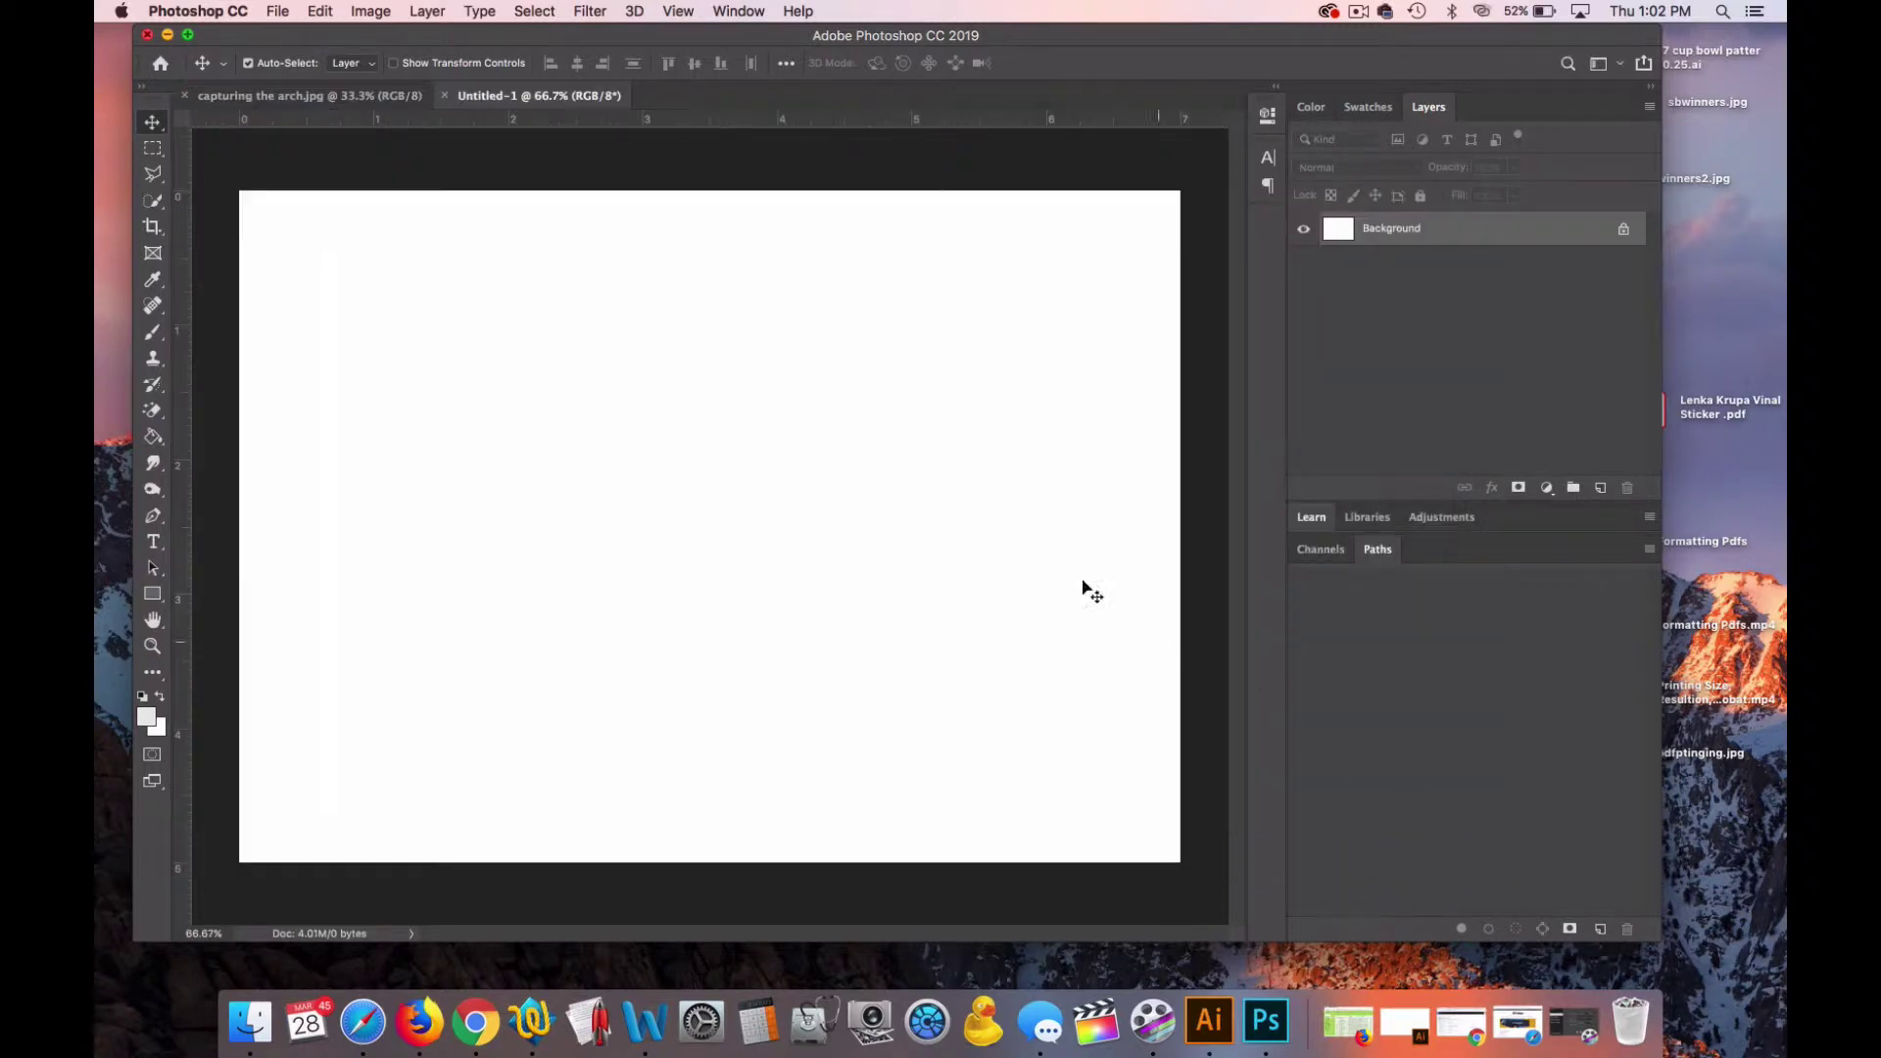
drag(546, 96, 815, 172)
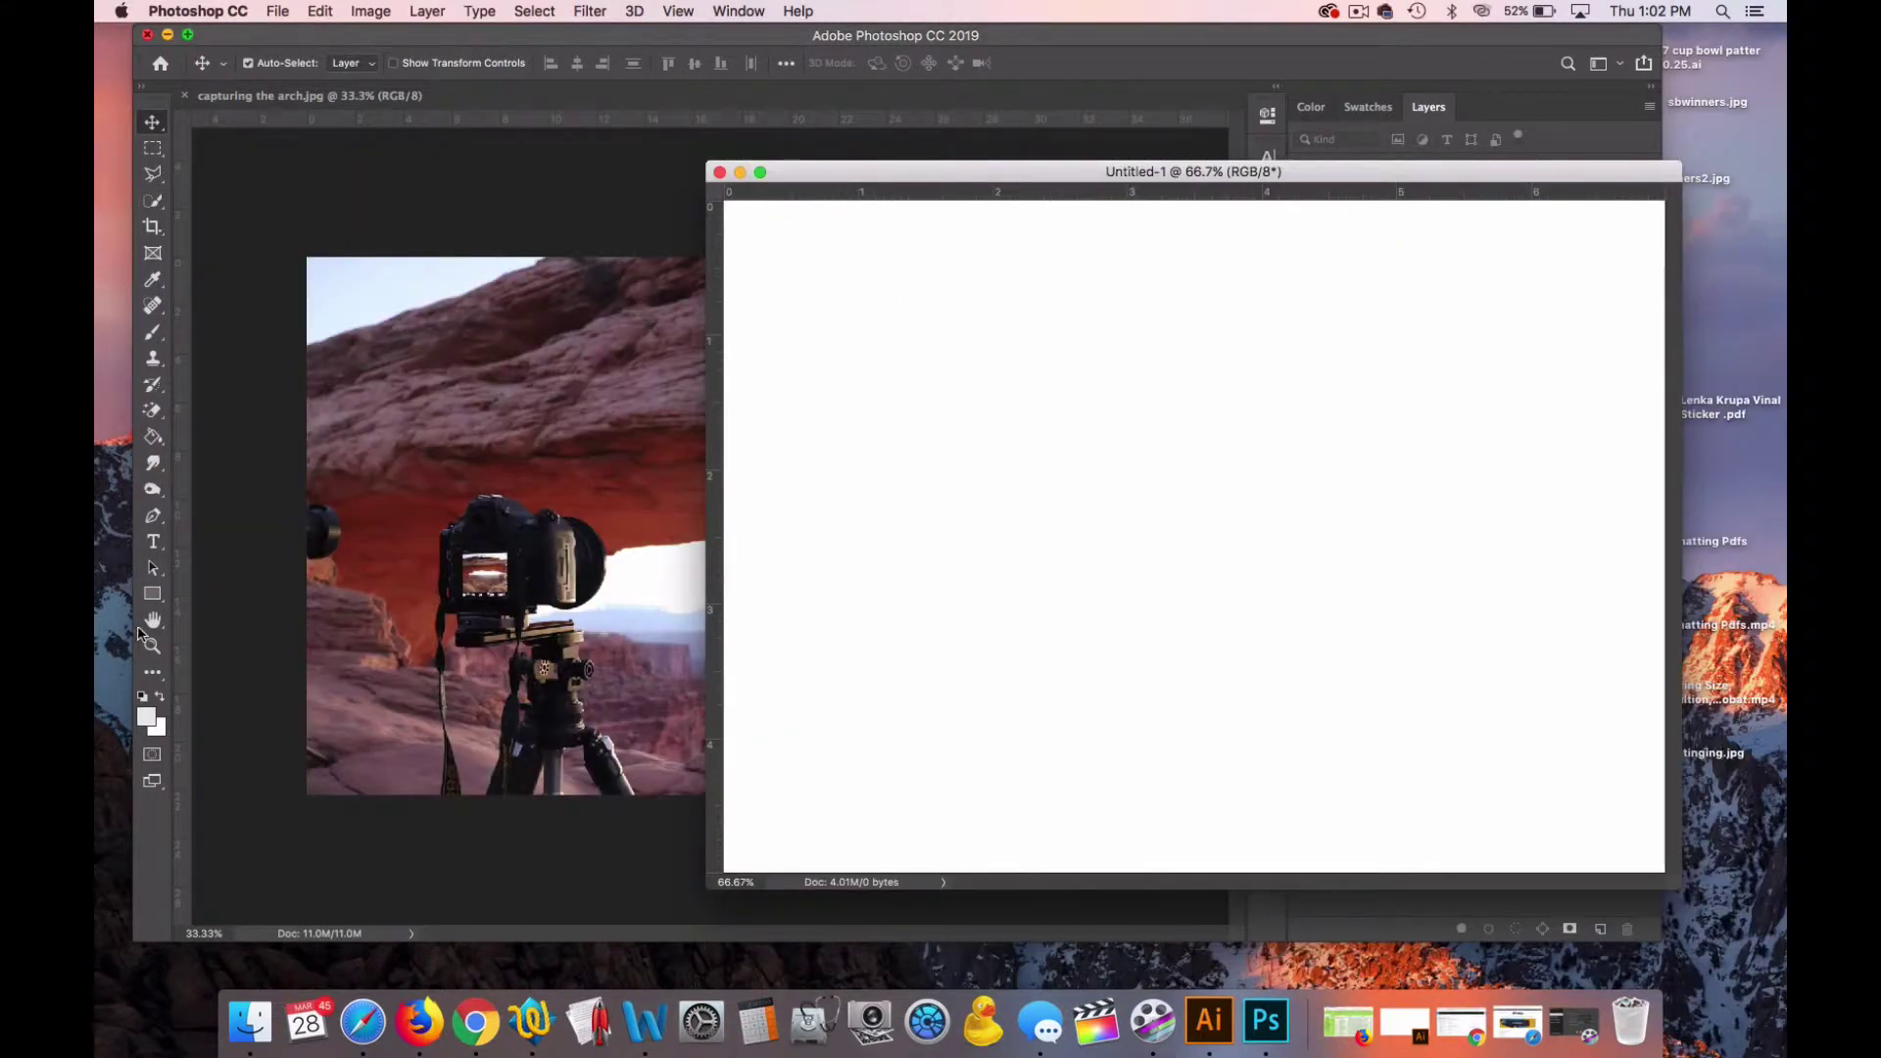
click(153, 647)
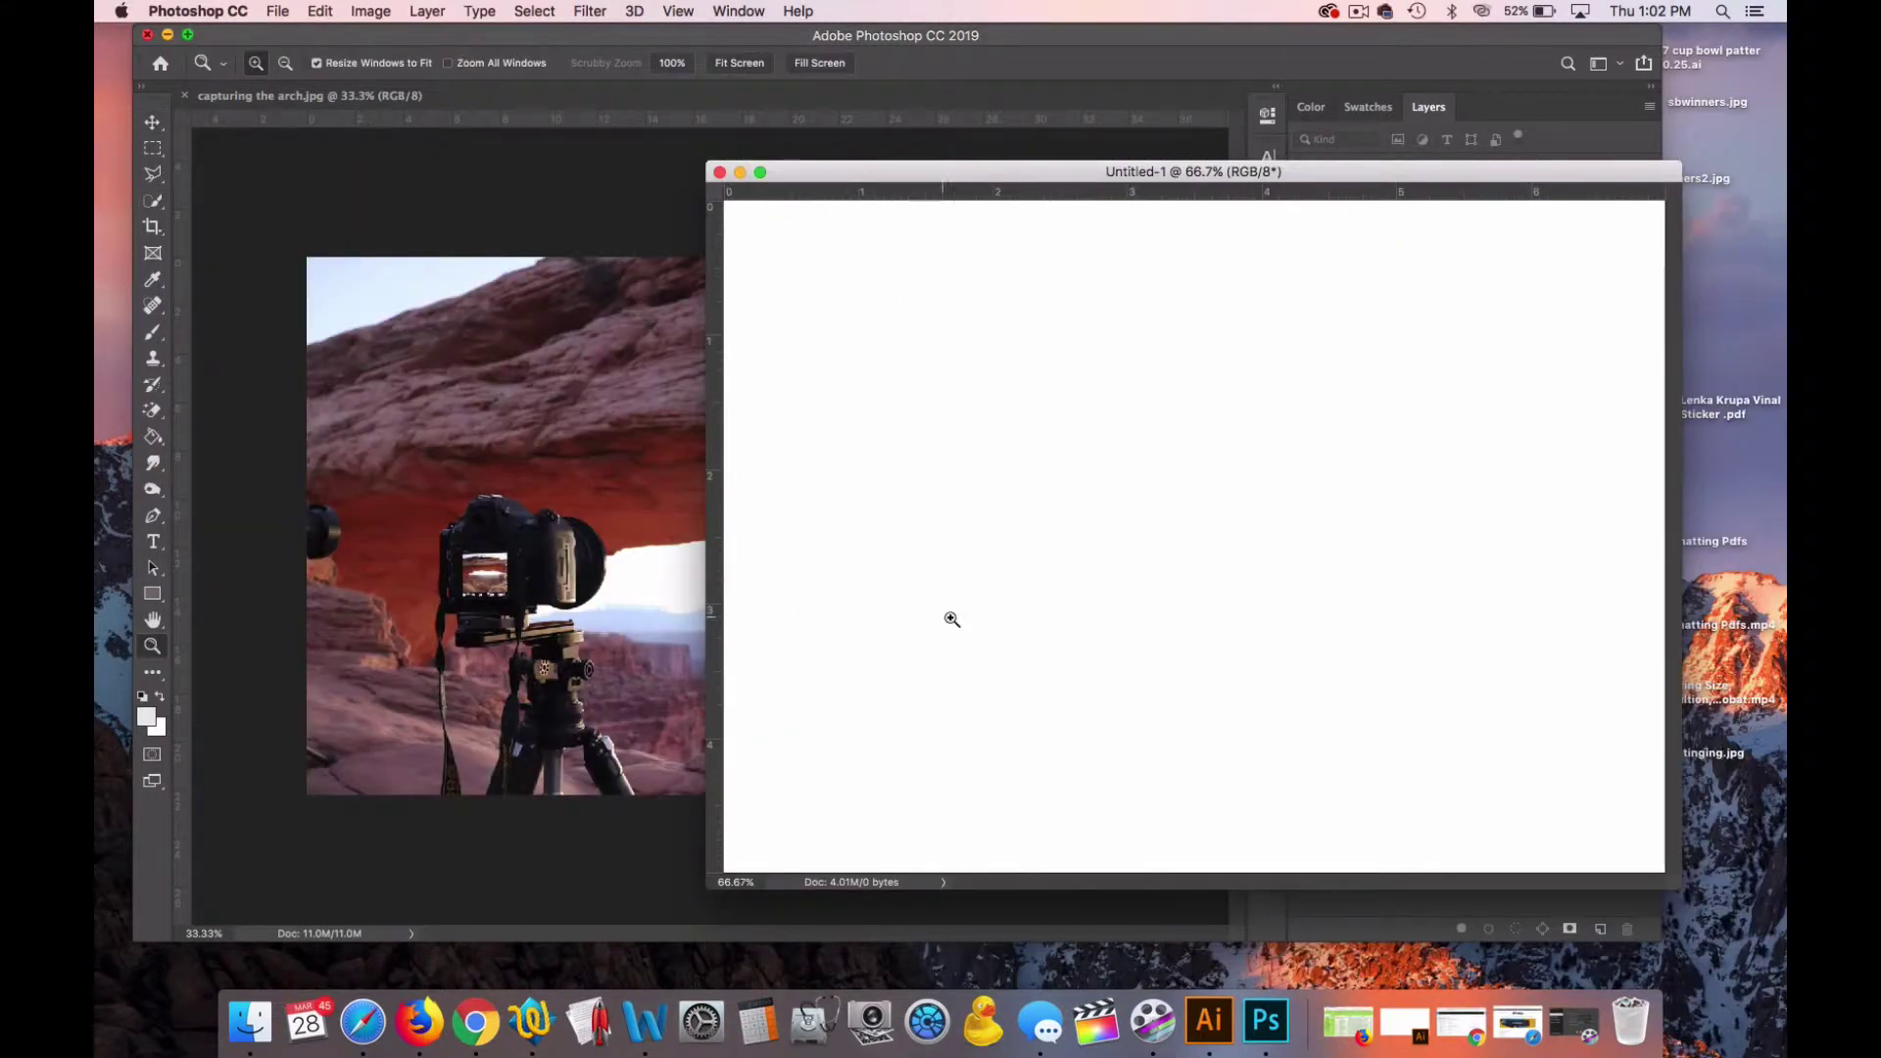
alt+click(966, 620)
alt+click(945, 562)
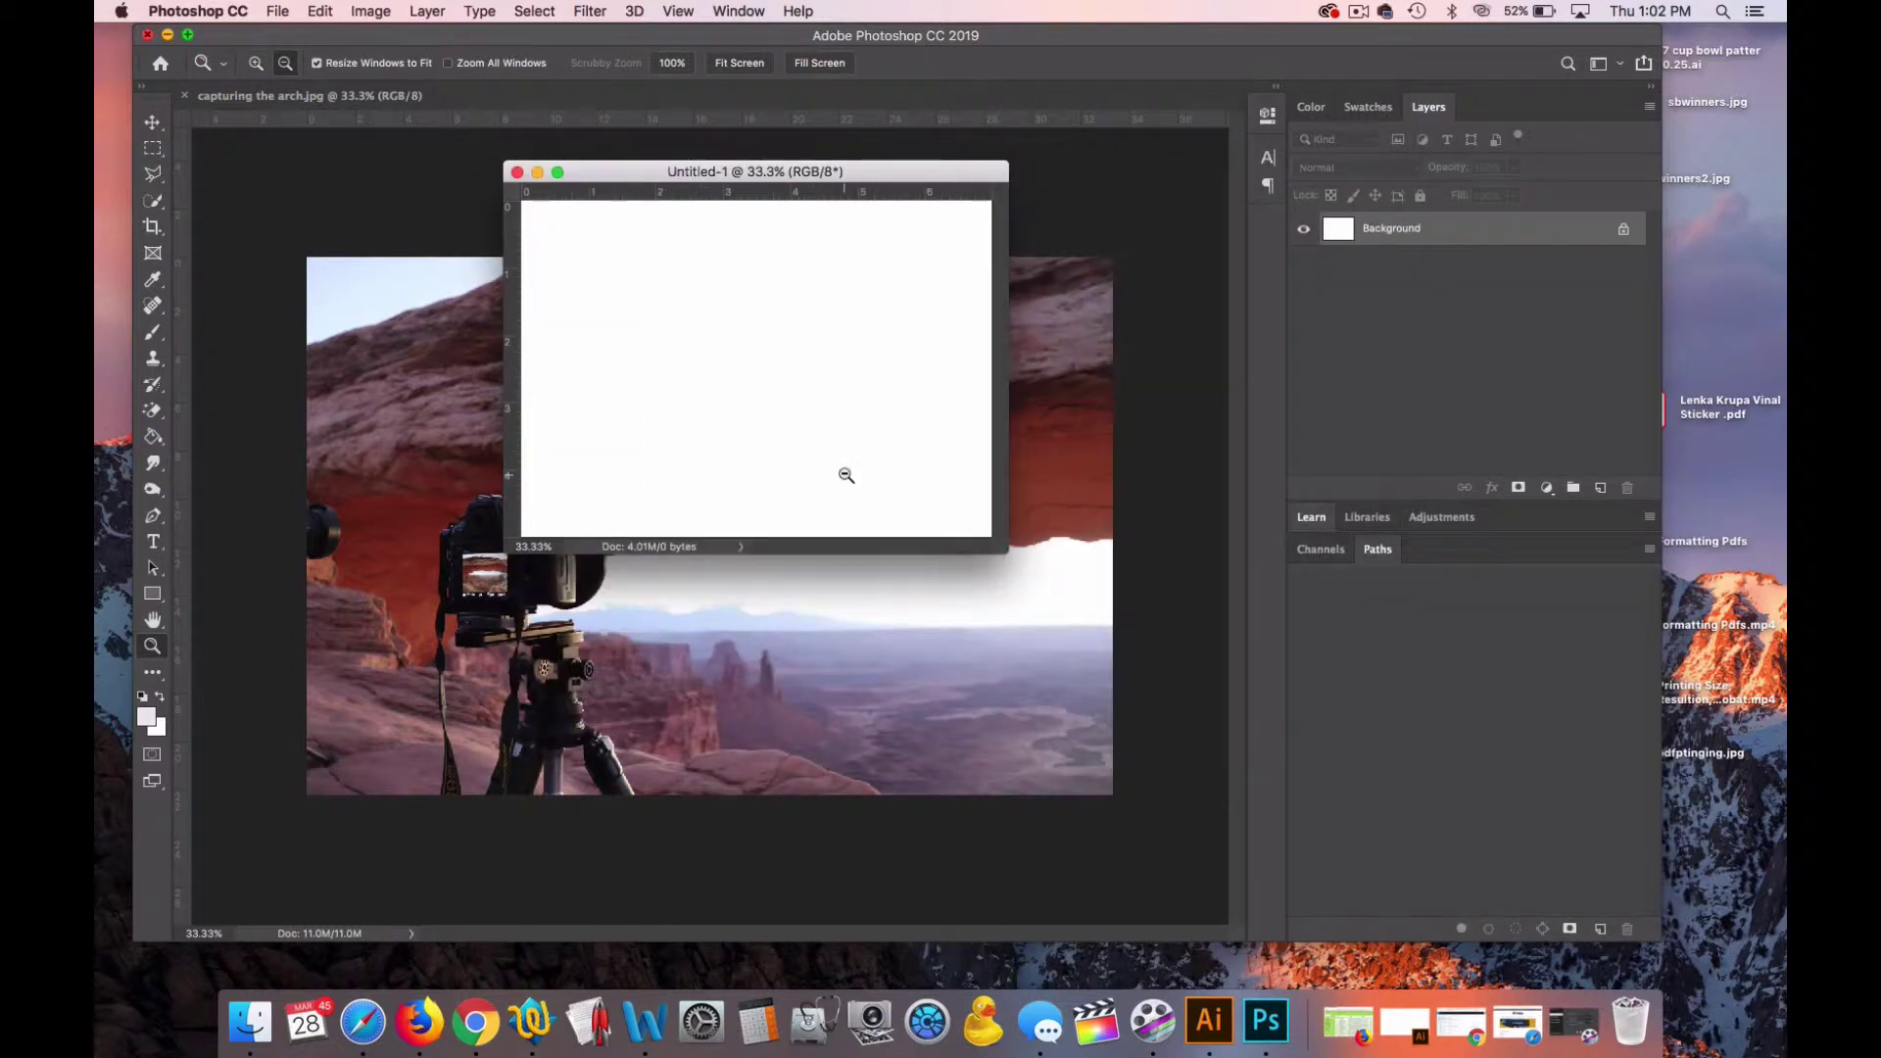
alt+click(844, 474)
double_click(879, 174)
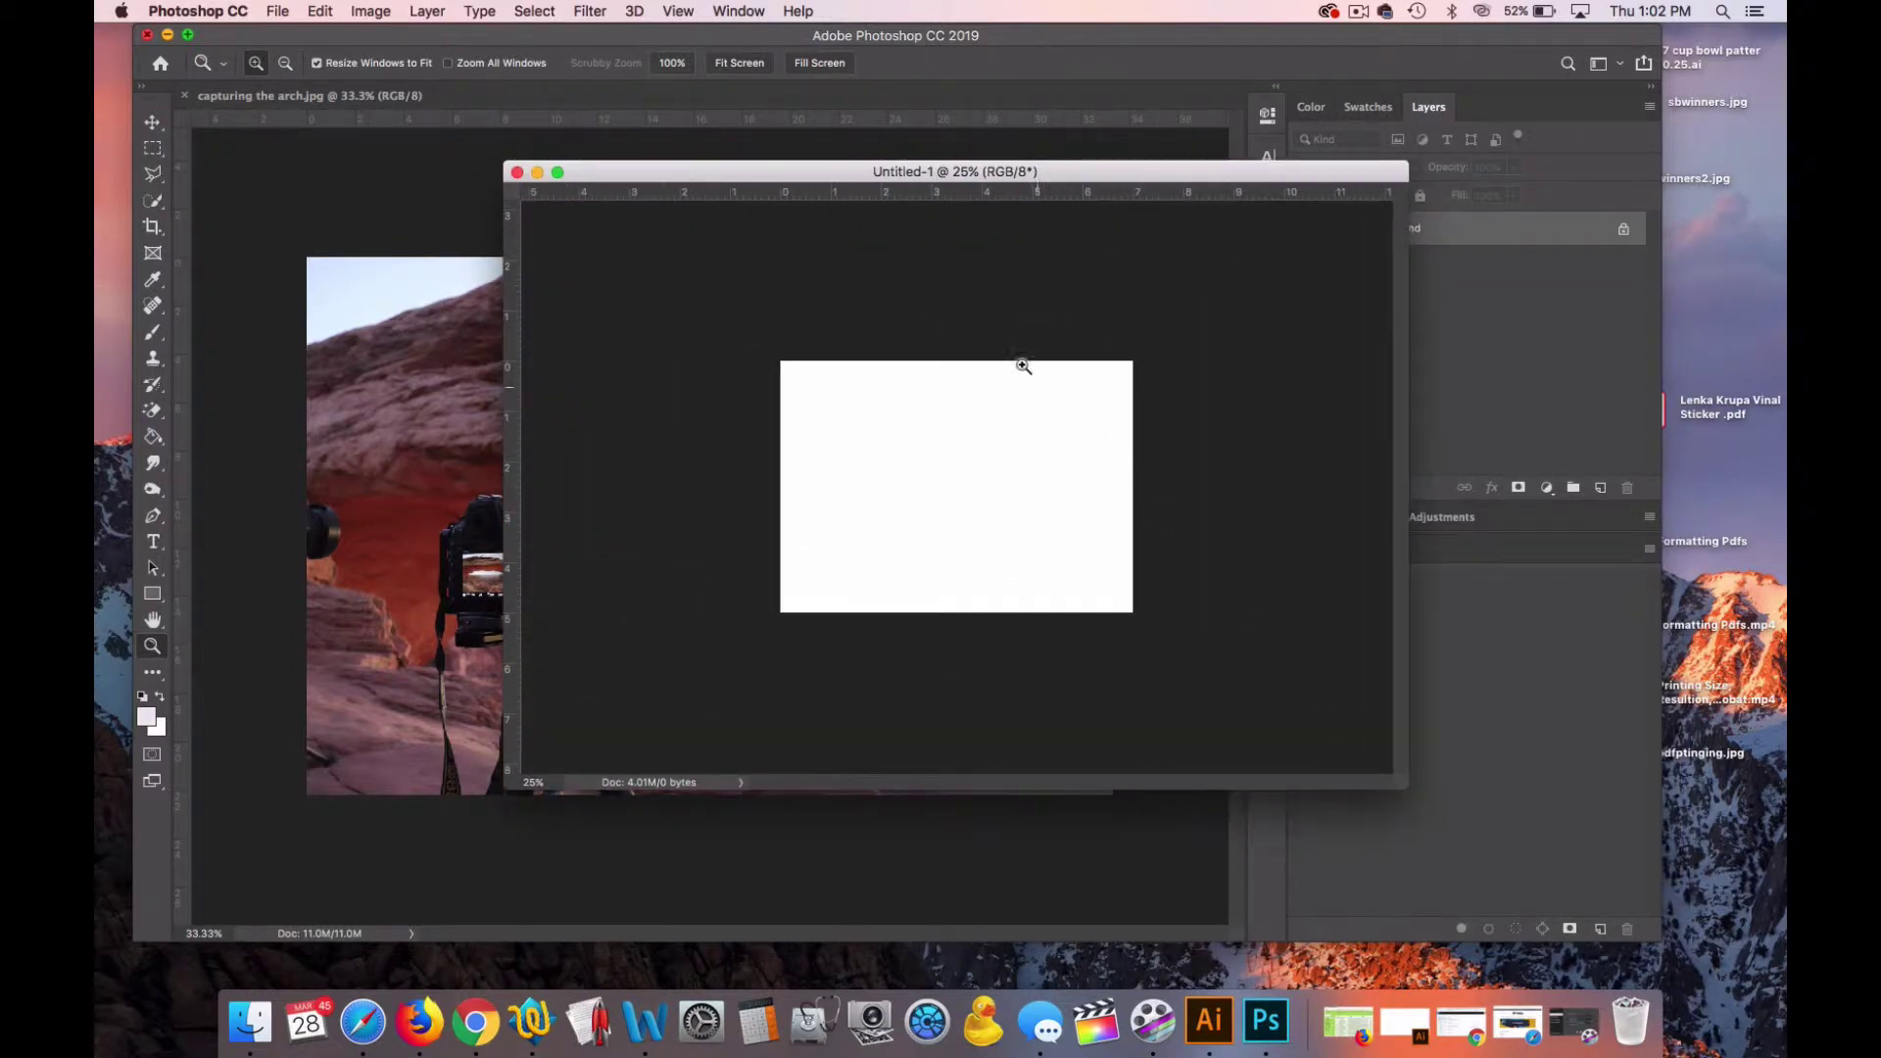
drag(879, 177, 1189, 266)
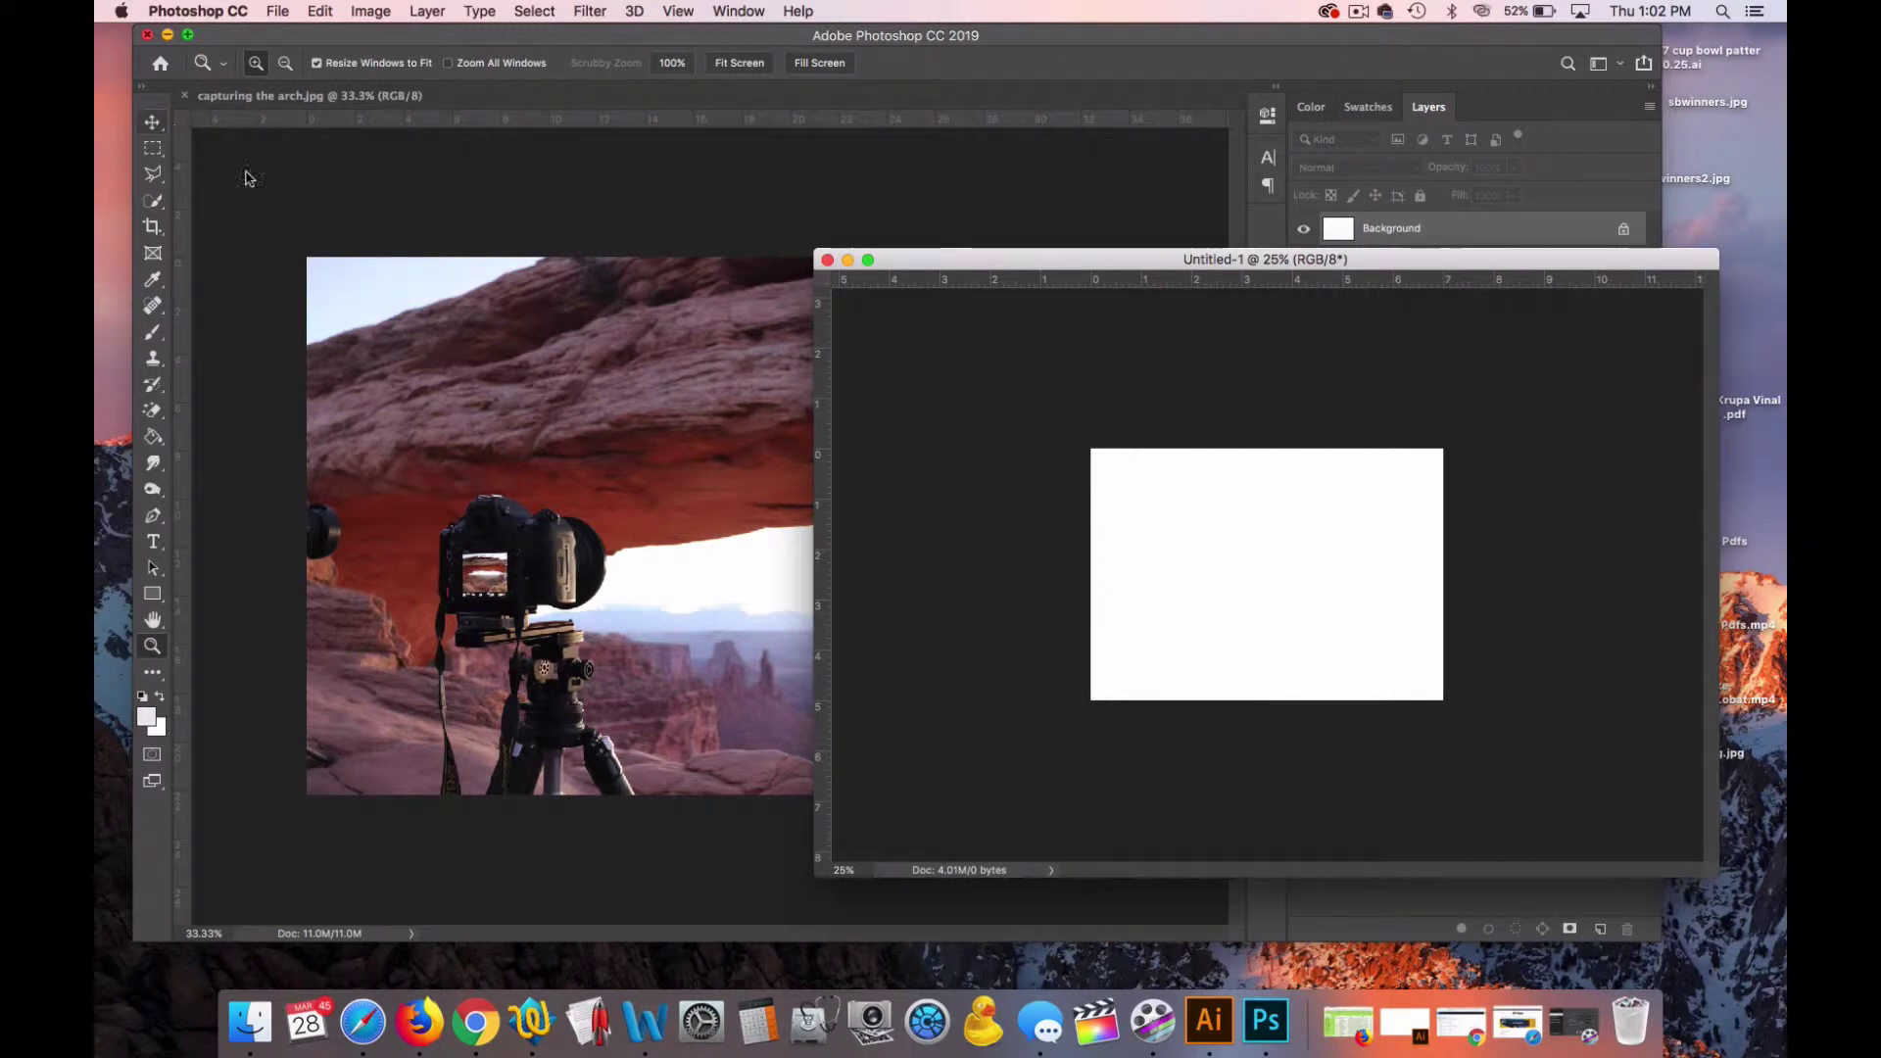
Step: Select all of the arch photo, paste it into Untitled-1 and accept the colour conversion
click(440, 262)
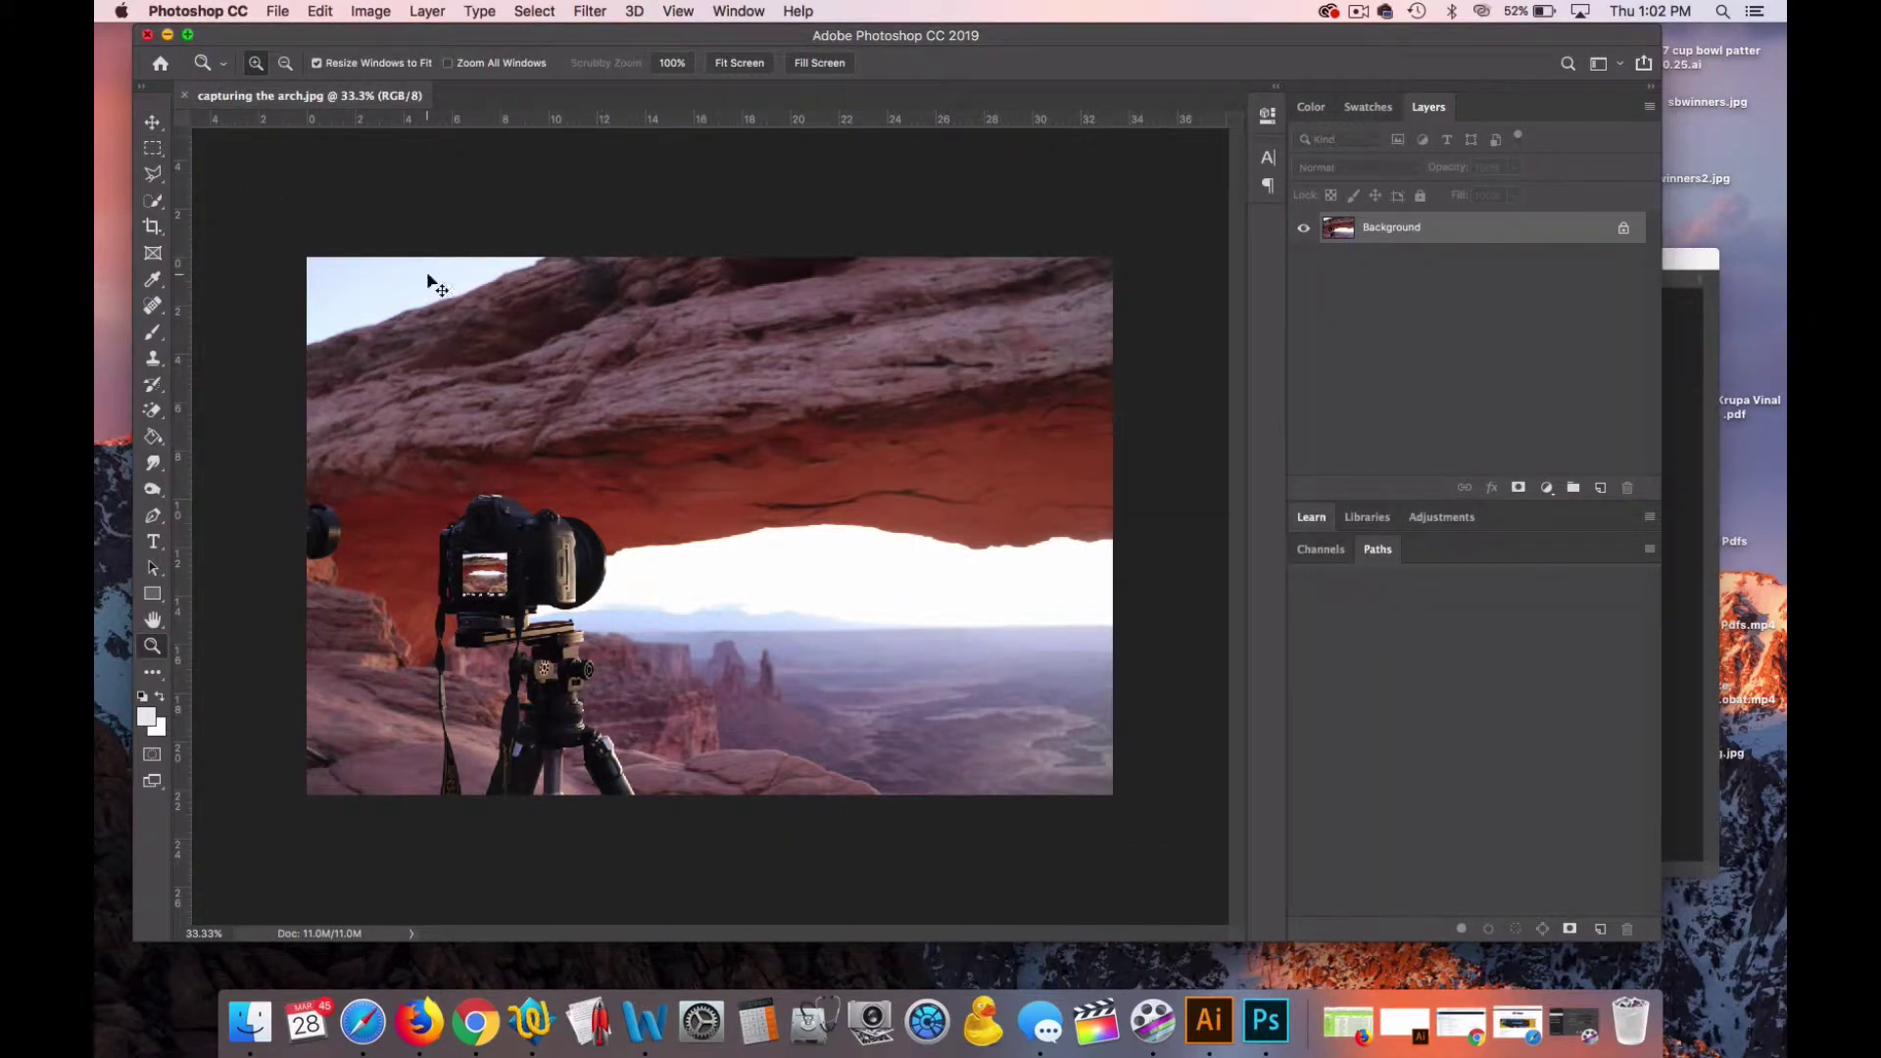
key(super+a)
click(1696, 344)
key(super+v)
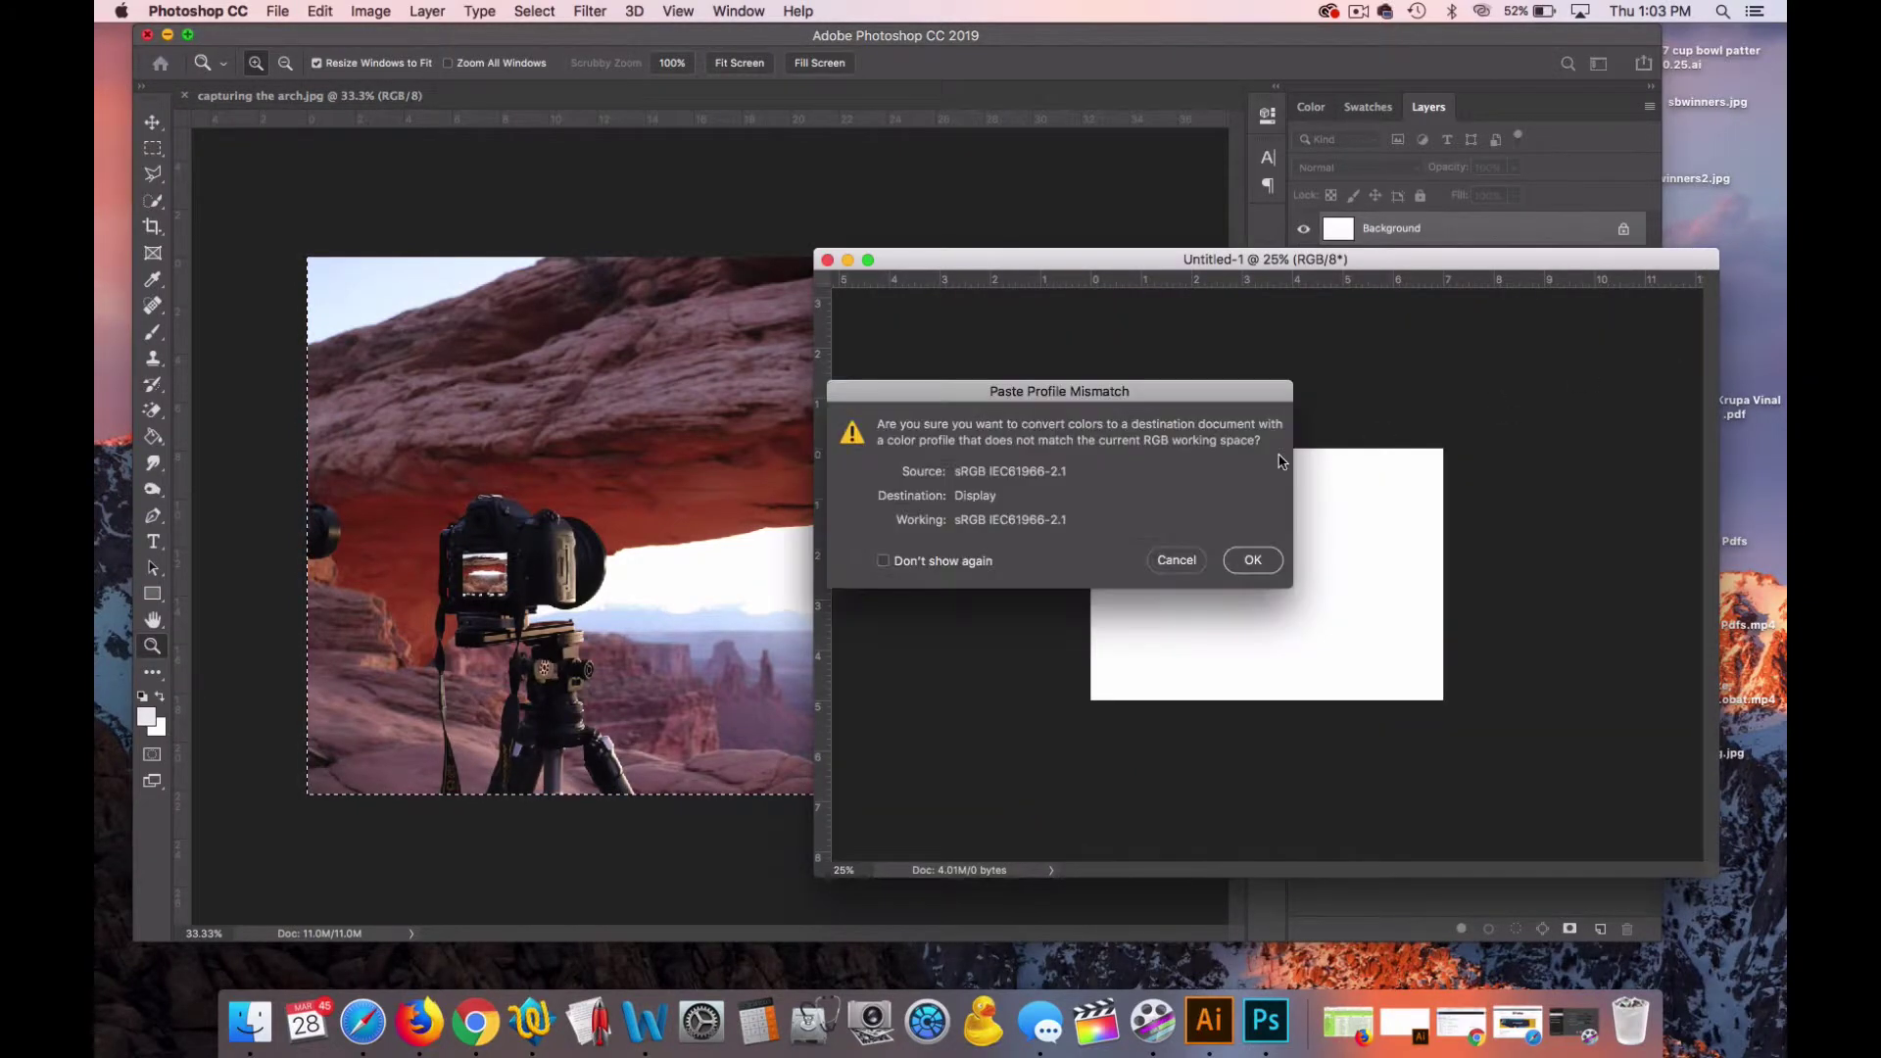
click(1253, 560)
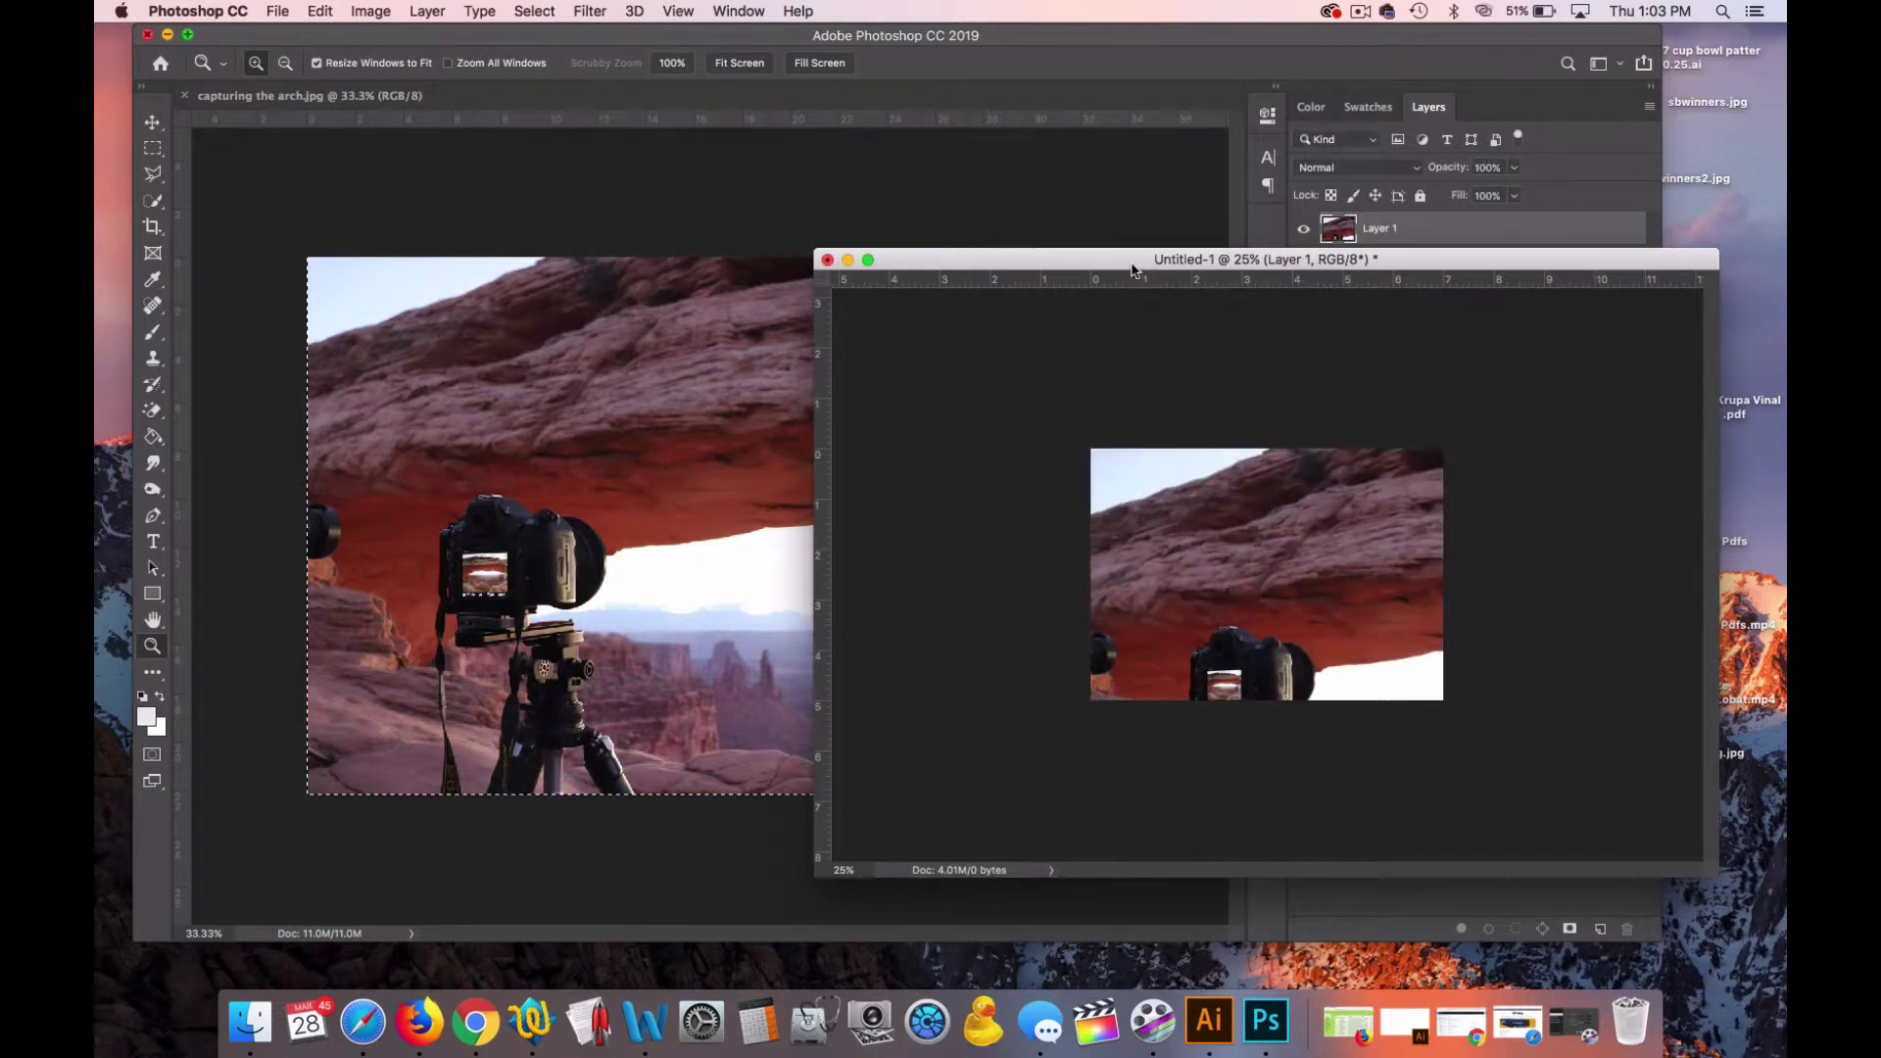
drag(1132, 271, 635, 117)
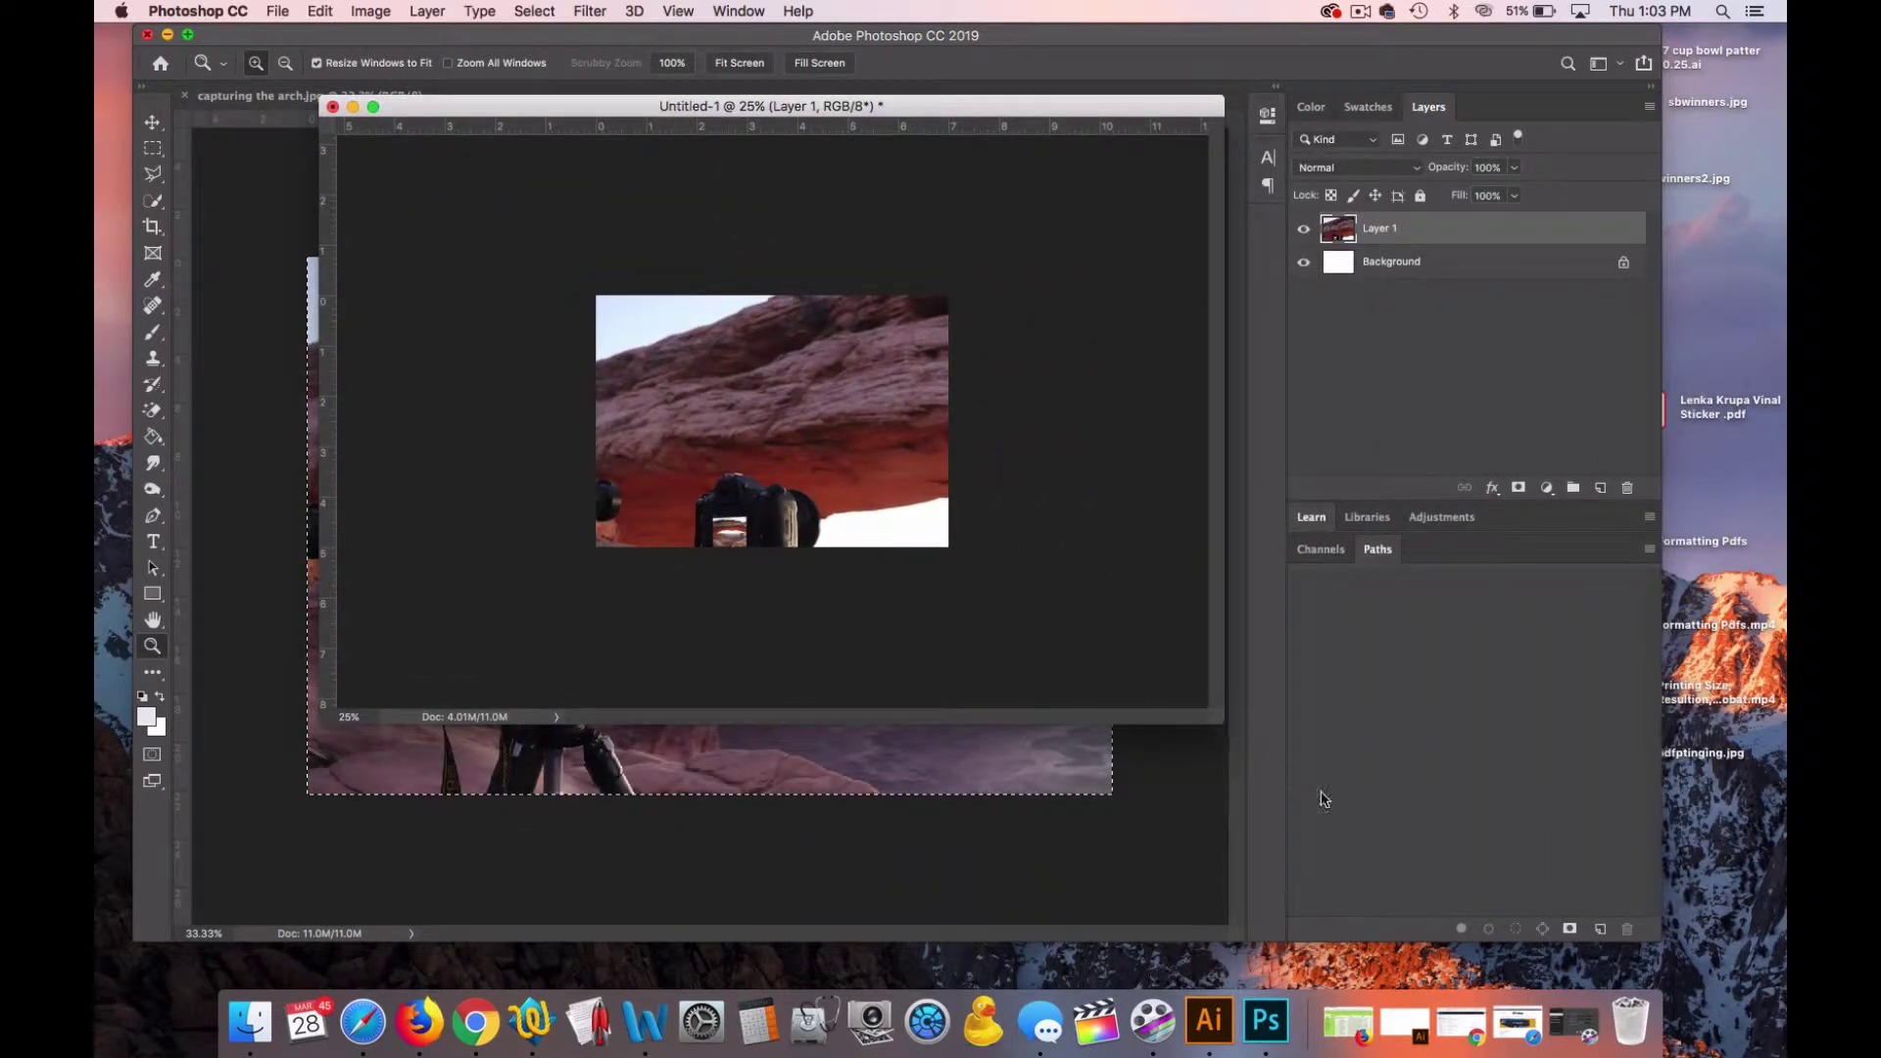
drag(1222, 723, 1553, 948)
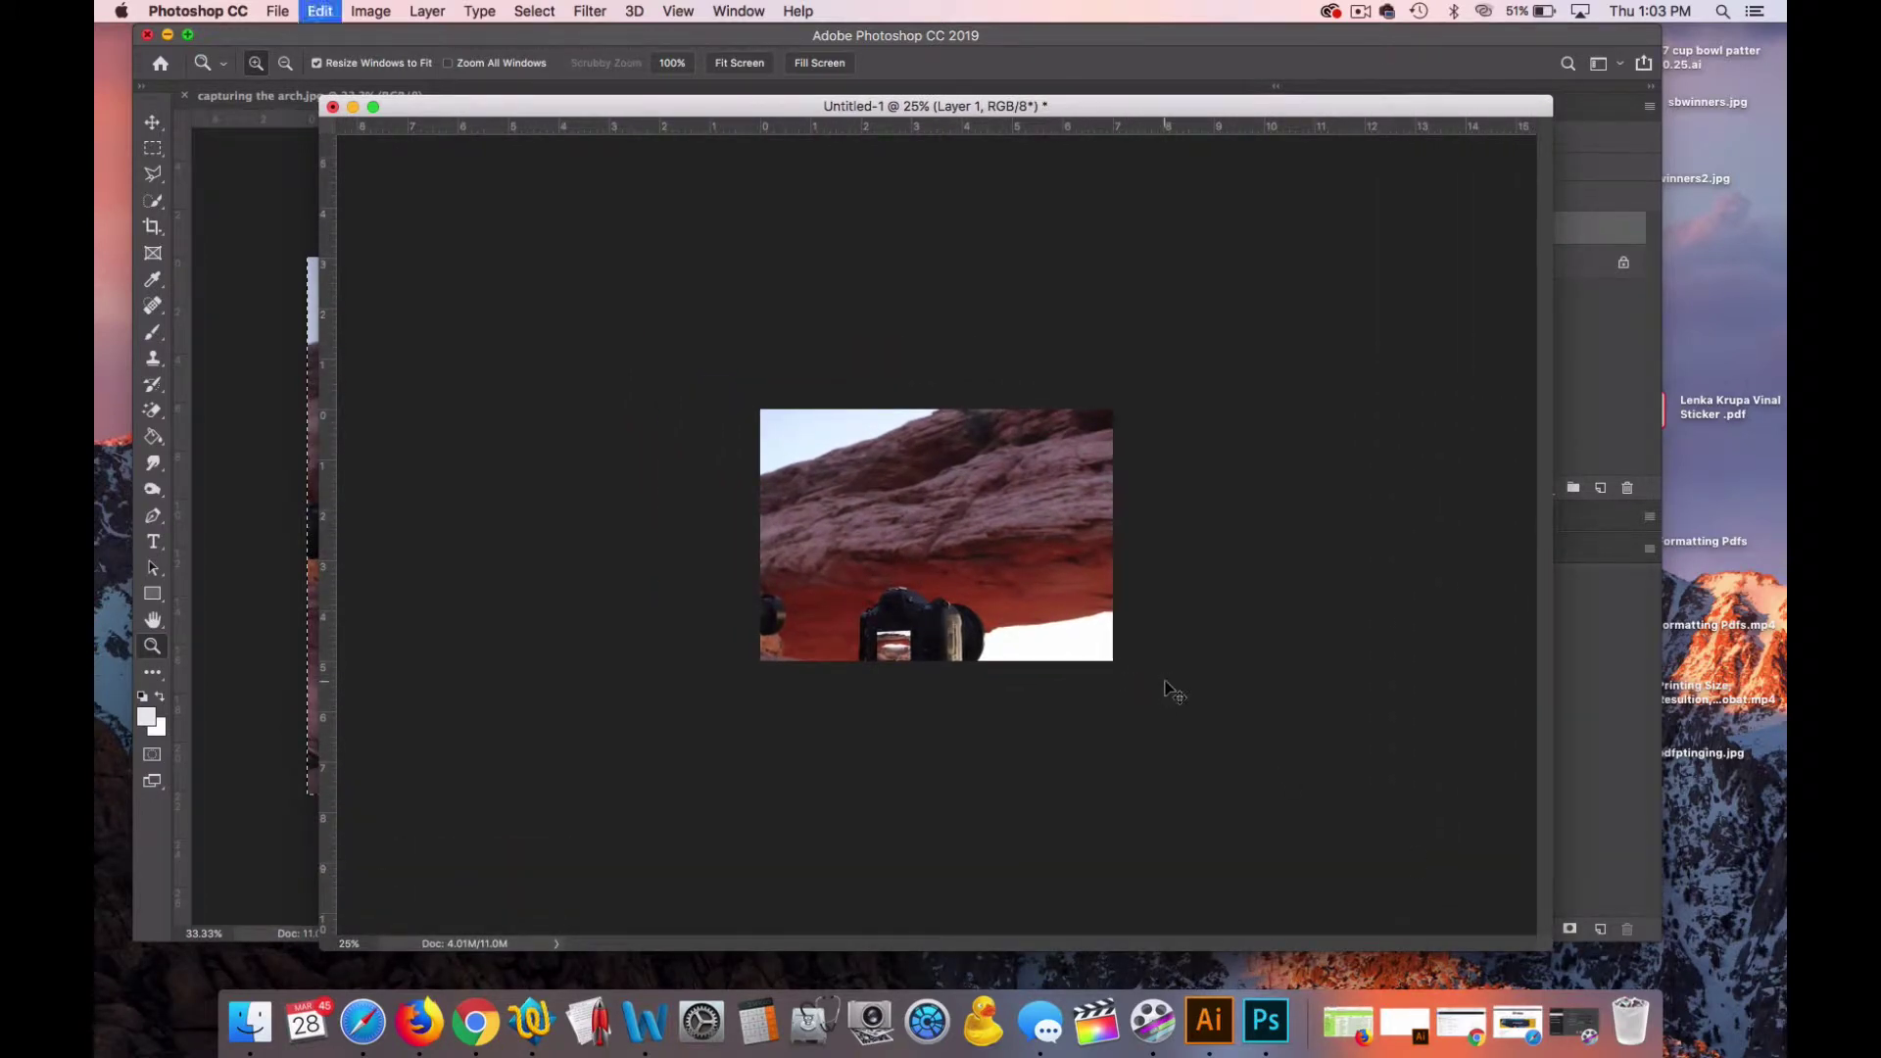
Step: Free Transform Layer 1 down to about 63.87%, nudge it into place, then dock the tab
key(super+t)
drag(1365, 813, 1147, 666)
drag(949, 540, 936, 538)
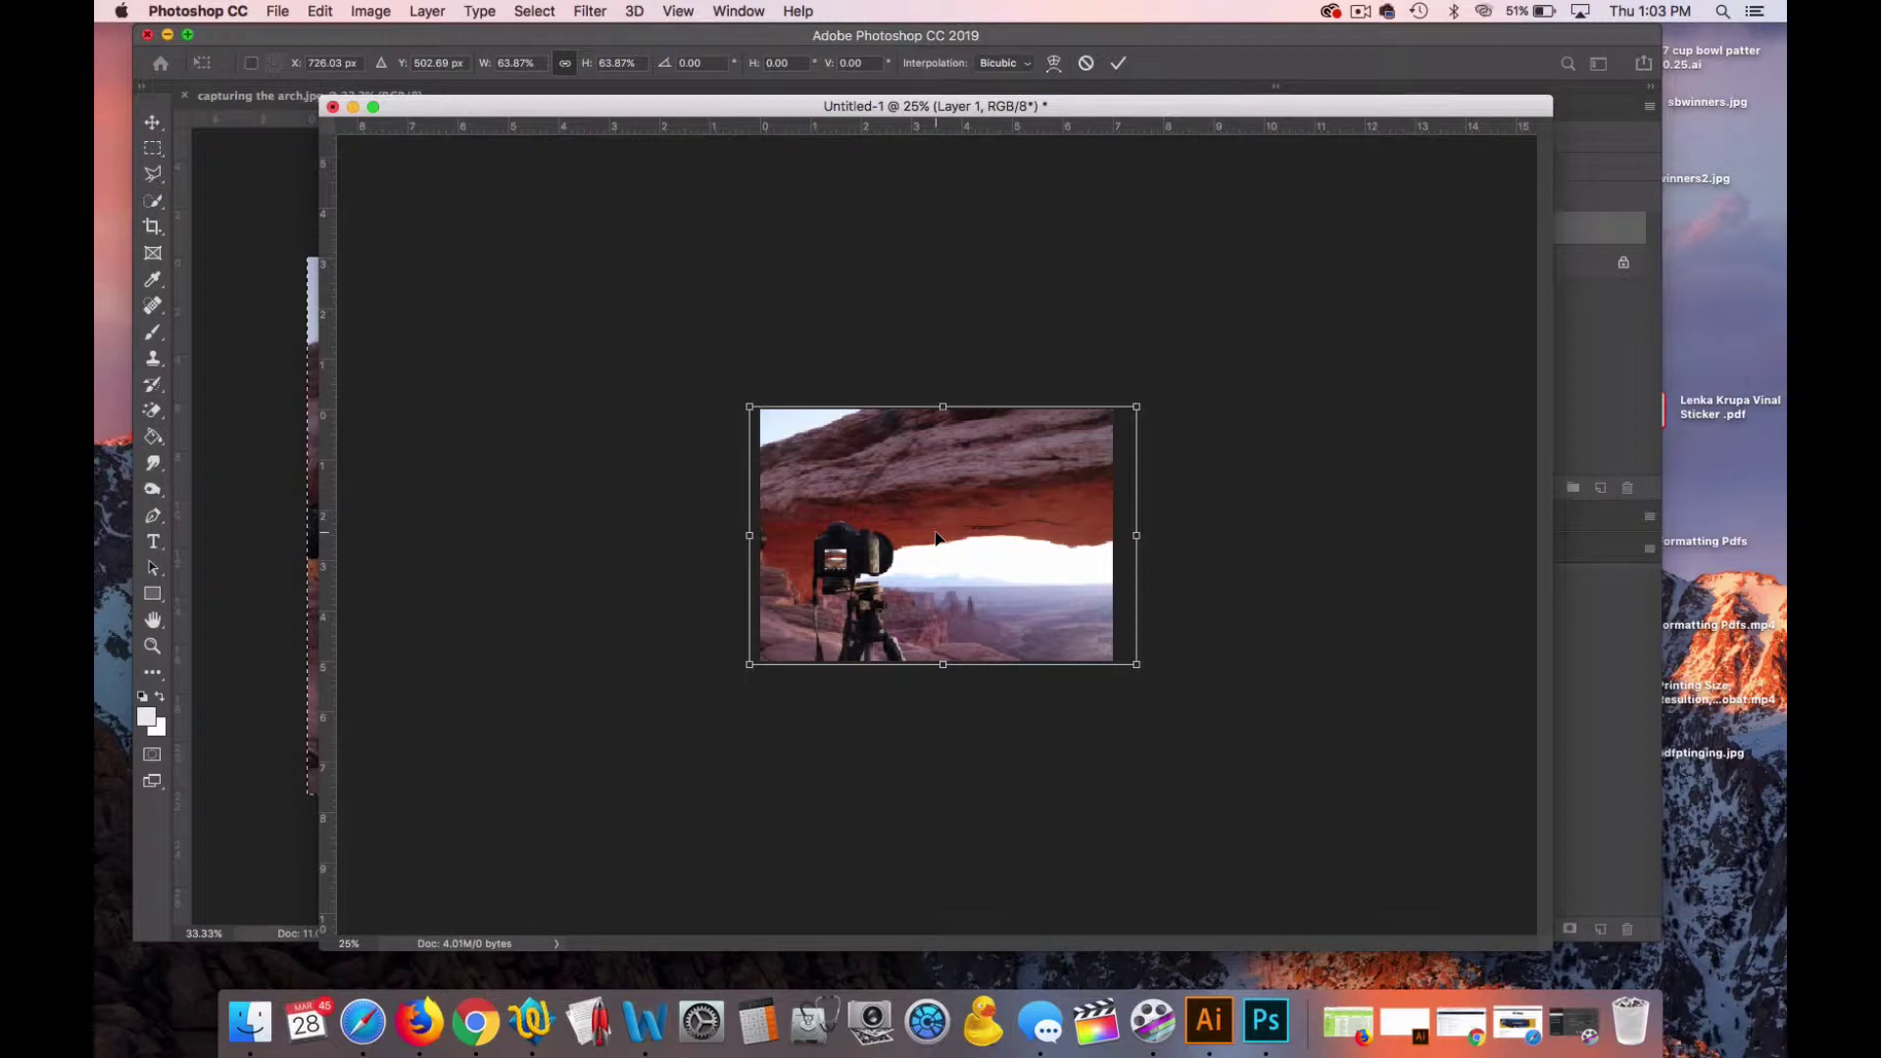
click(153, 123)
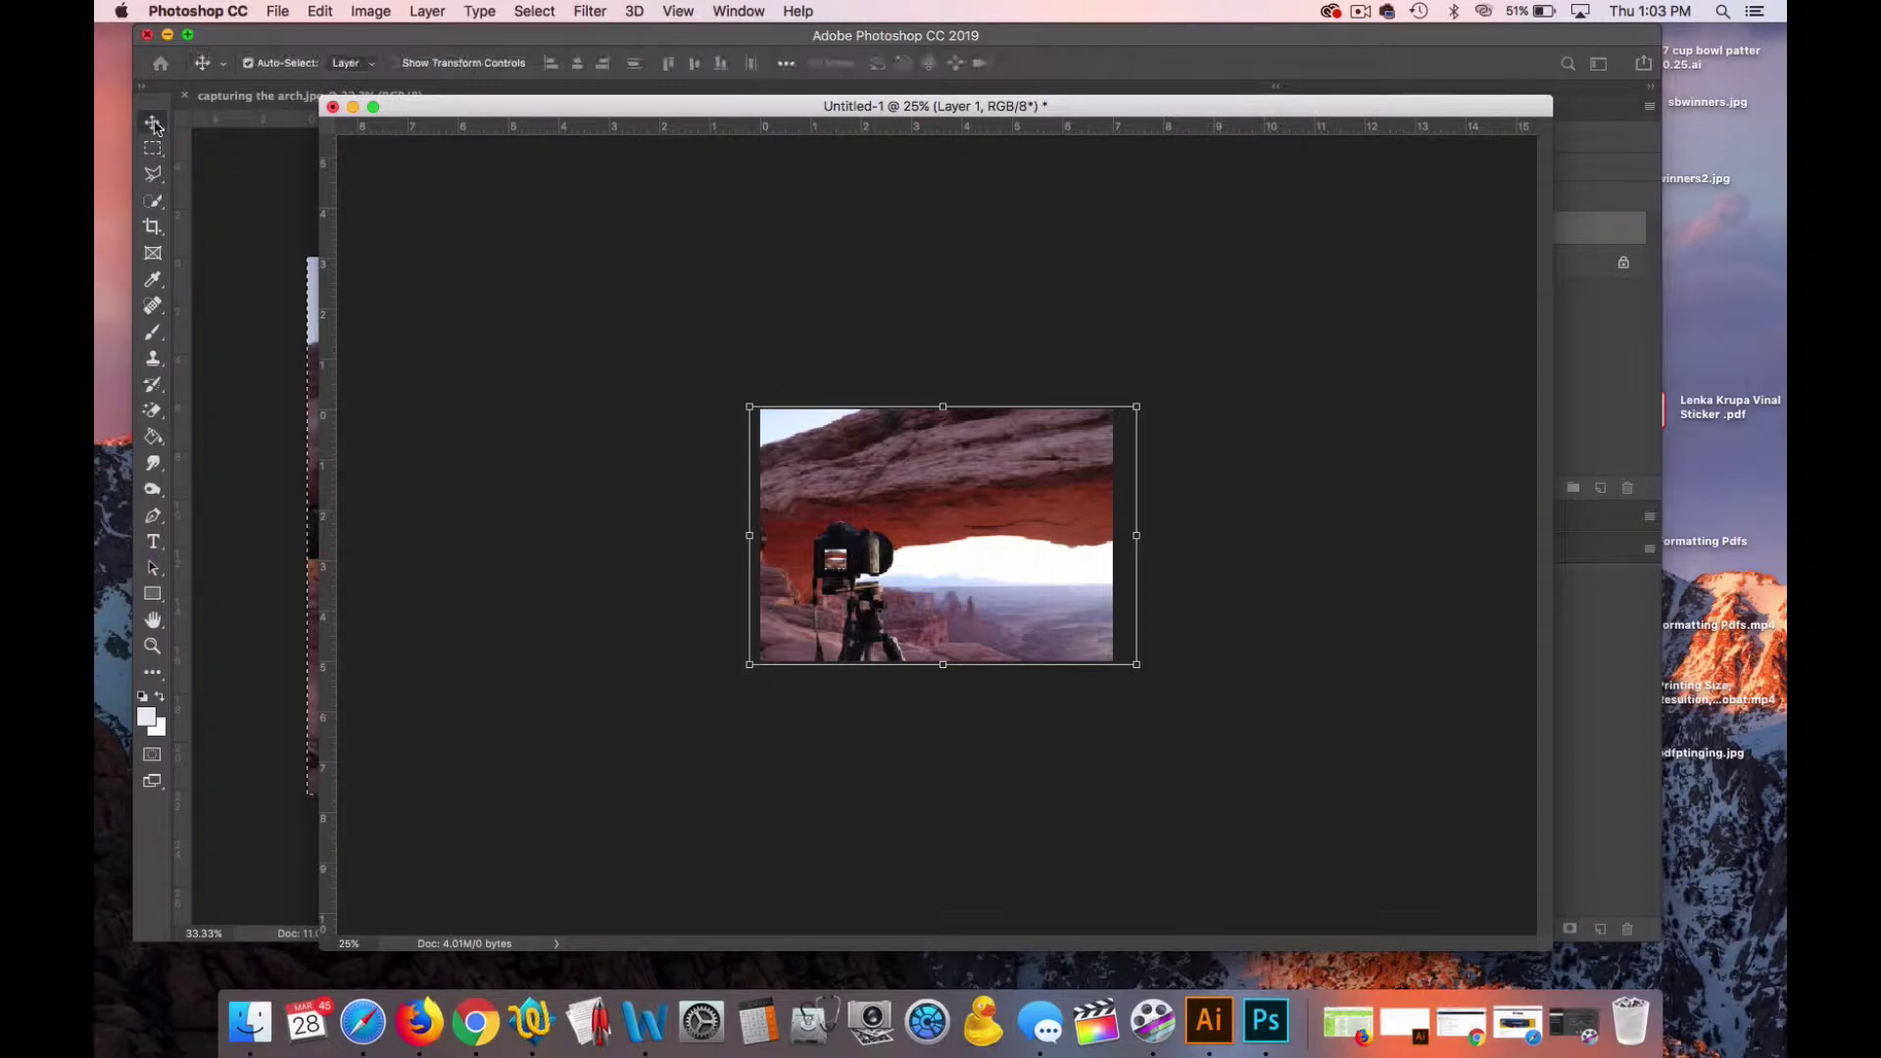
drag(578, 106, 579, 95)
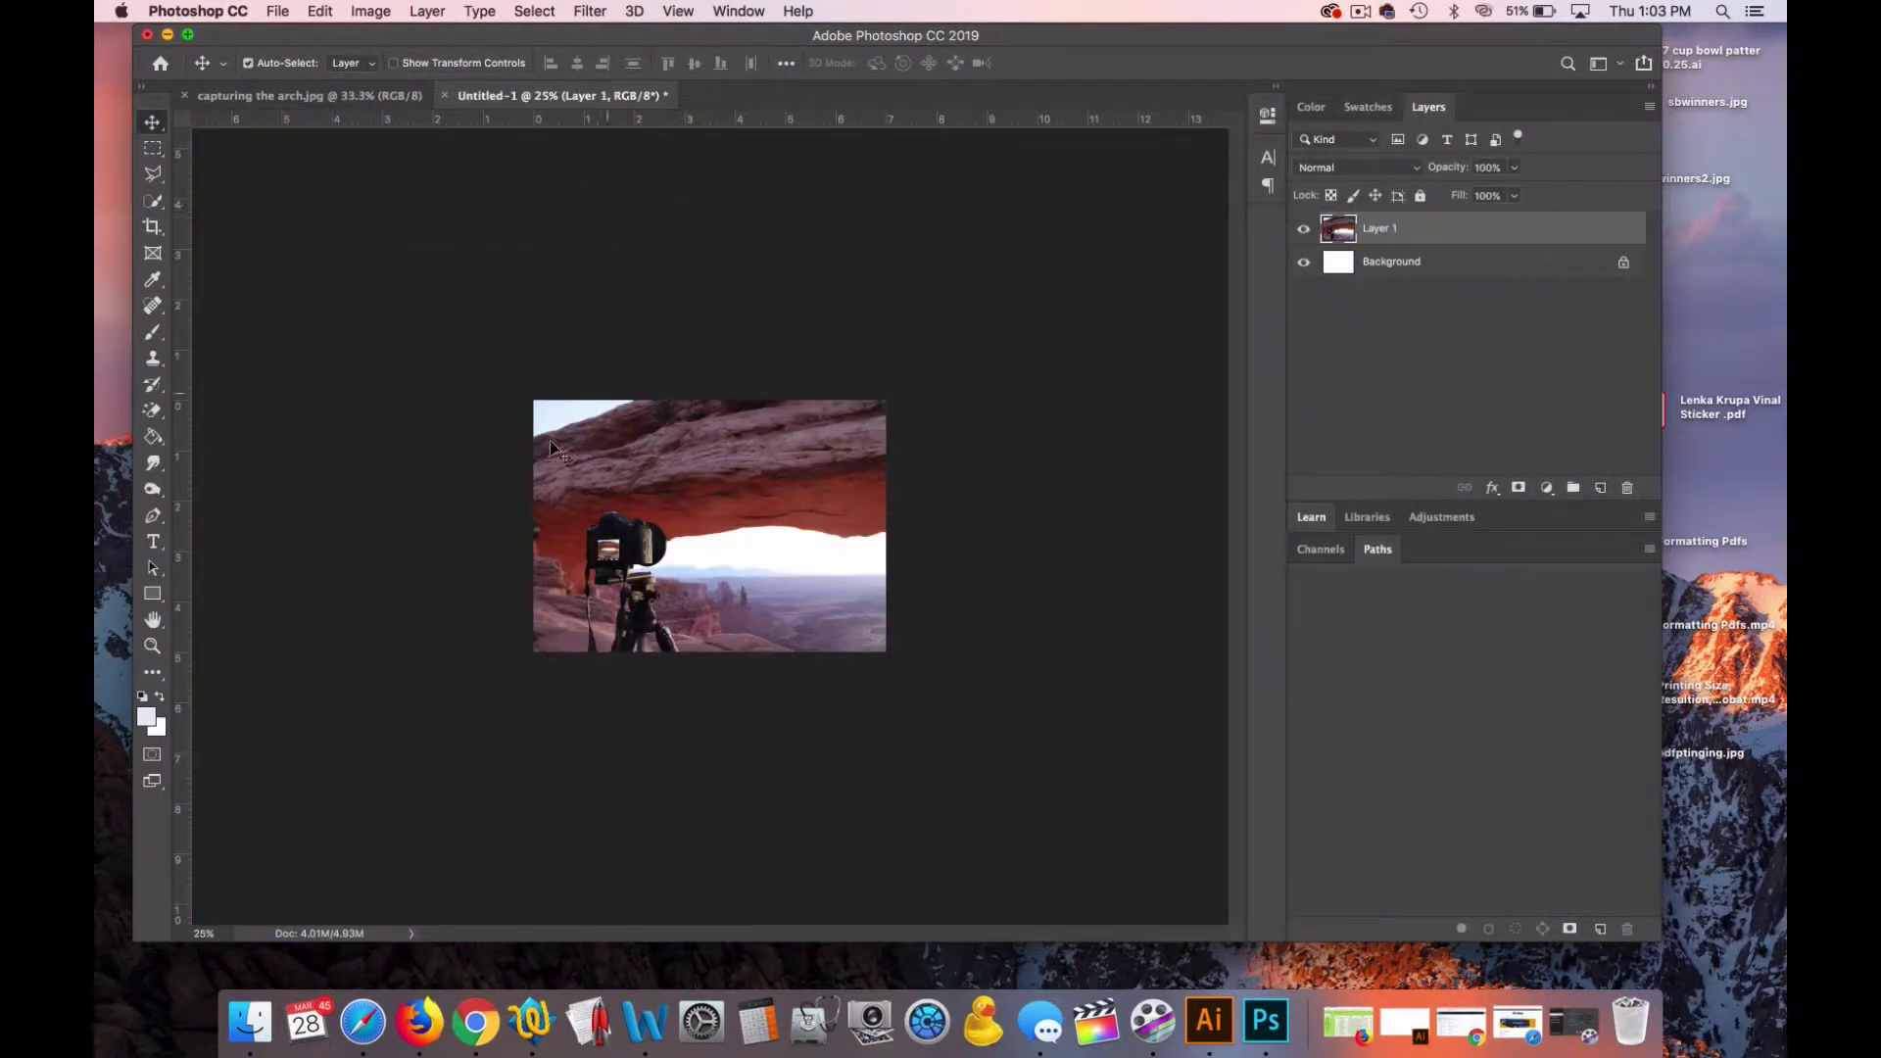
Step: Zoom Untitled-1 to 33.3% and choose Flatten Image from the Layers panel menu
click(153, 646)
click(715, 568)
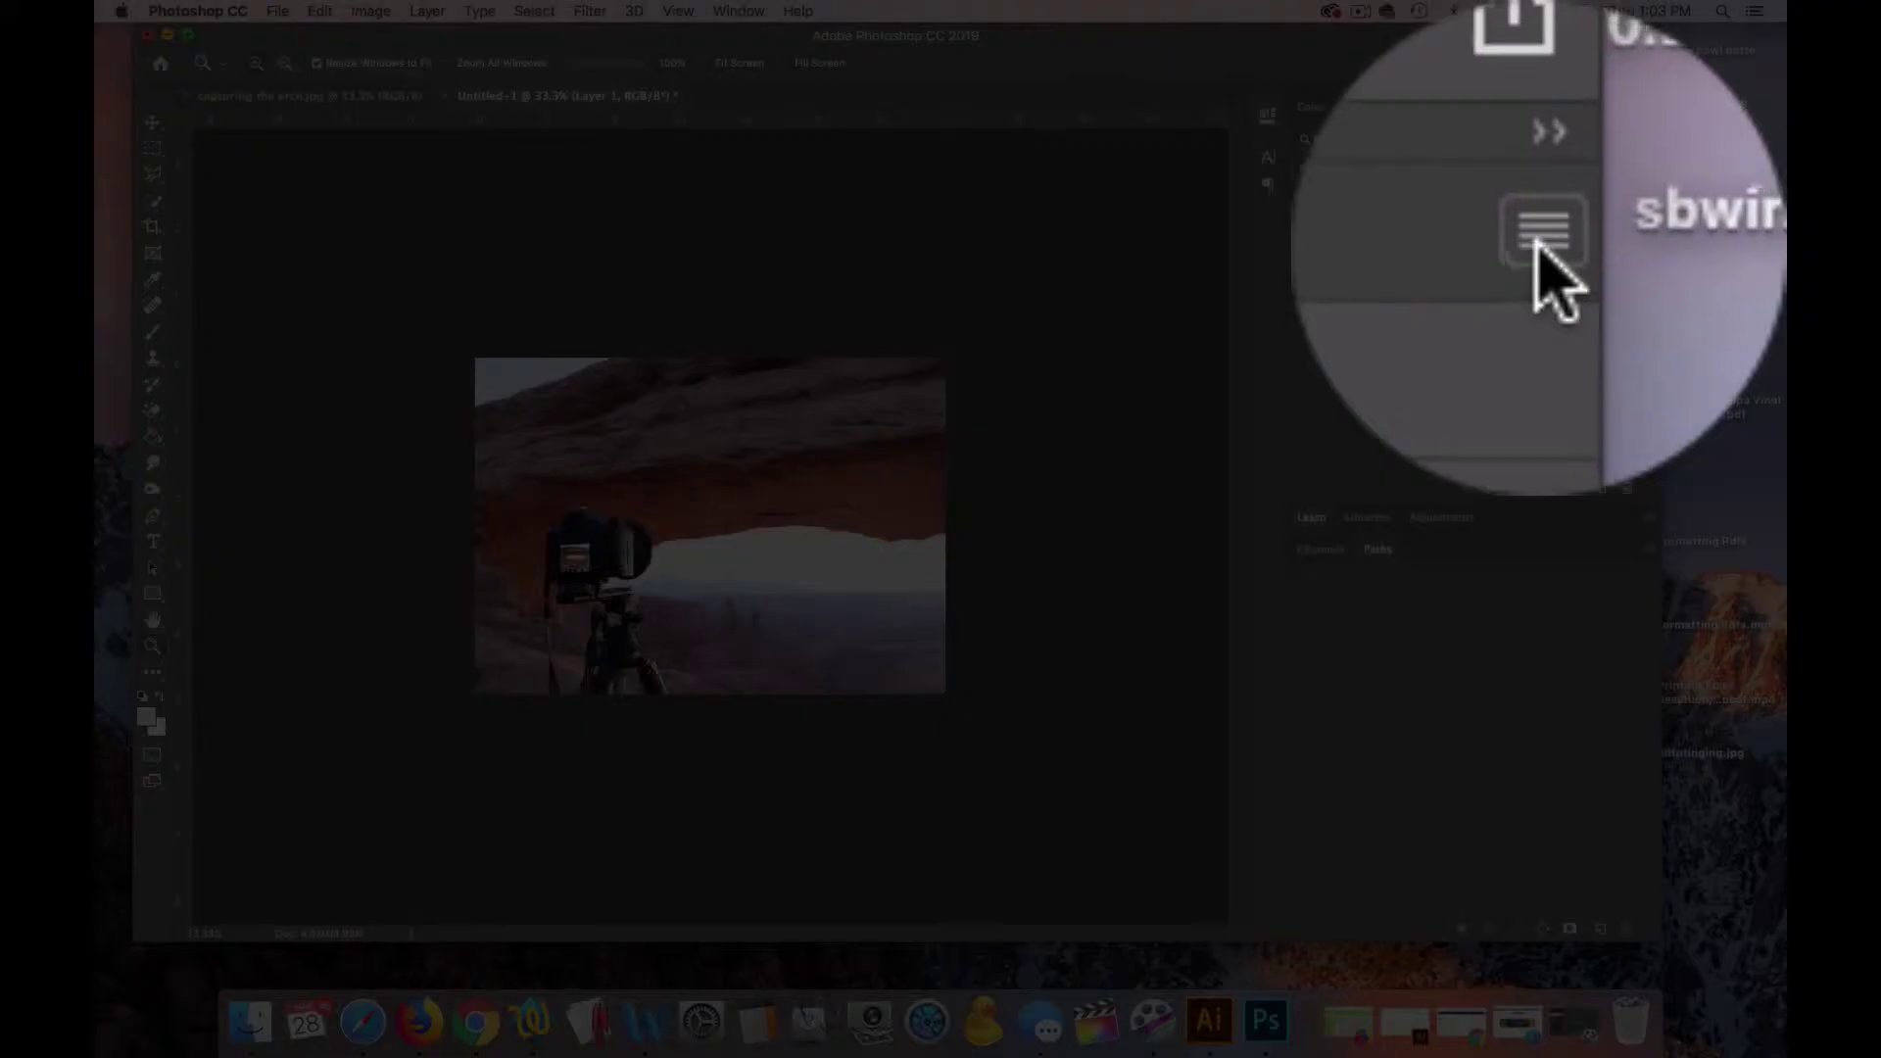
click(1650, 107)
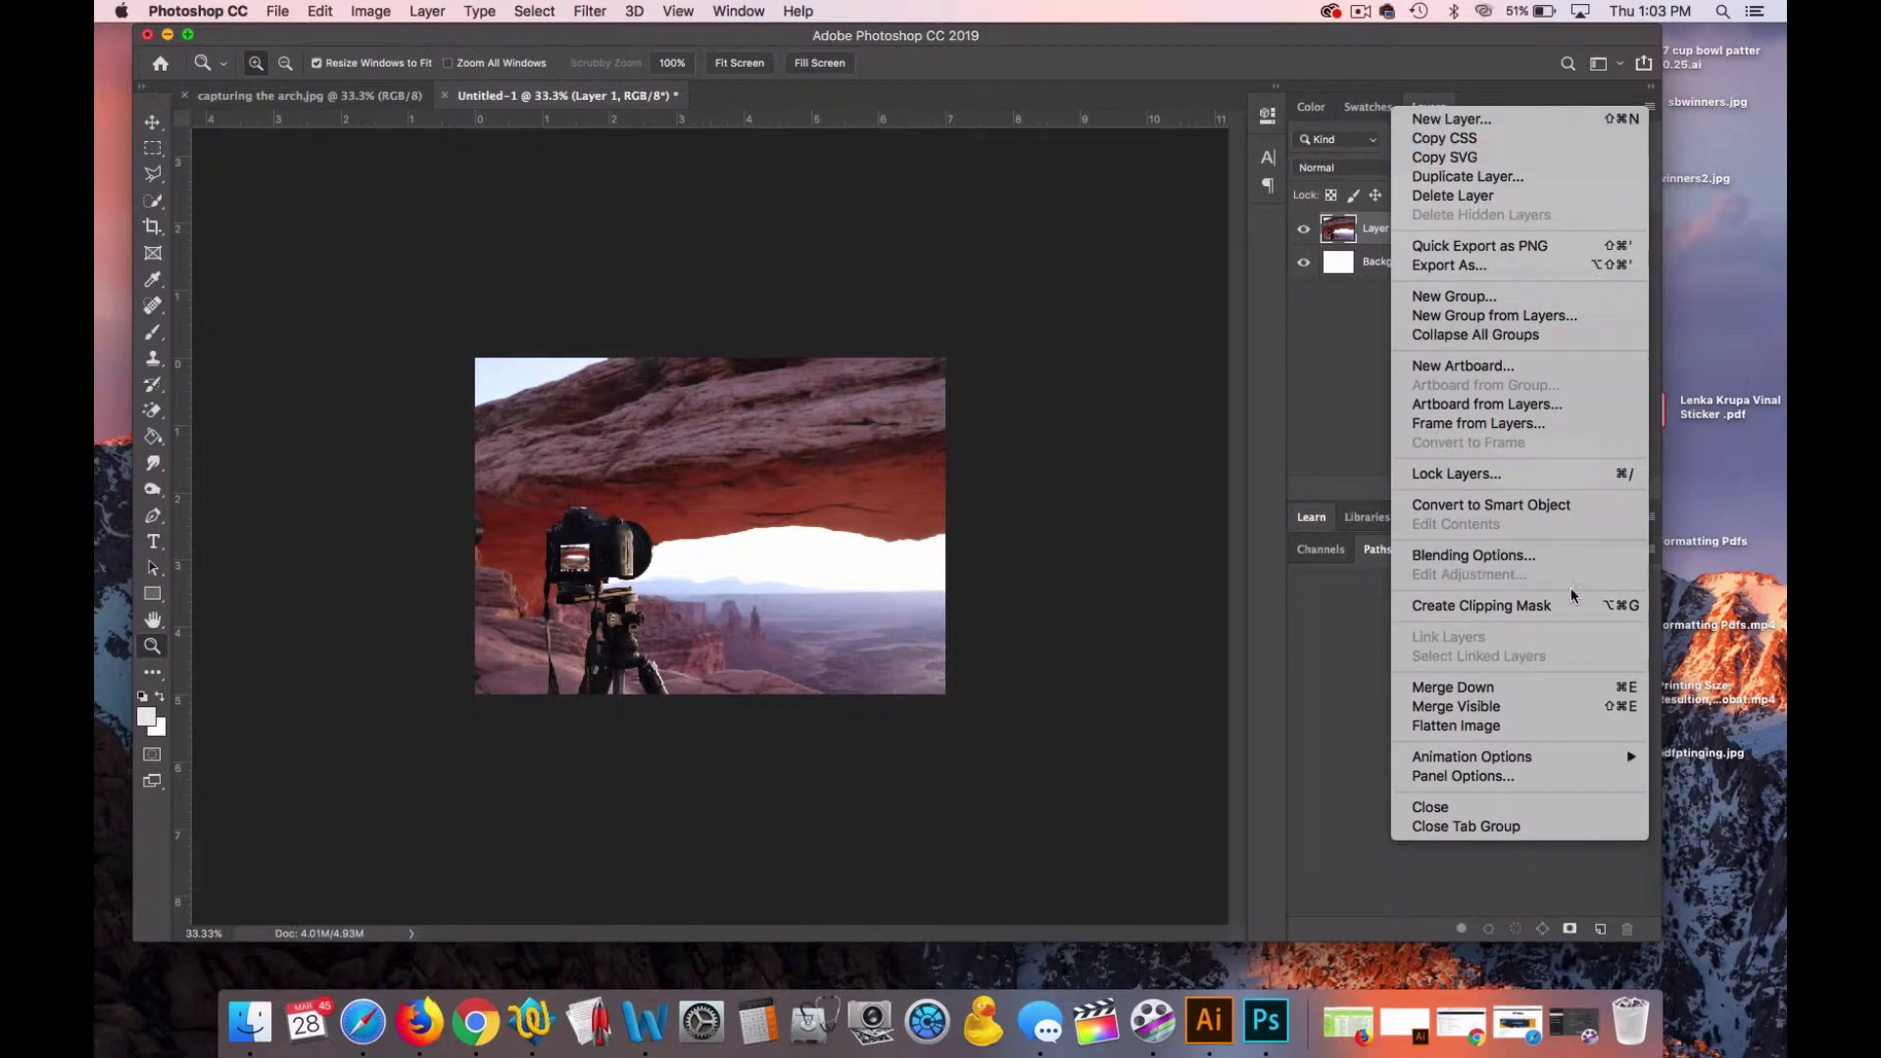
click(1564, 736)
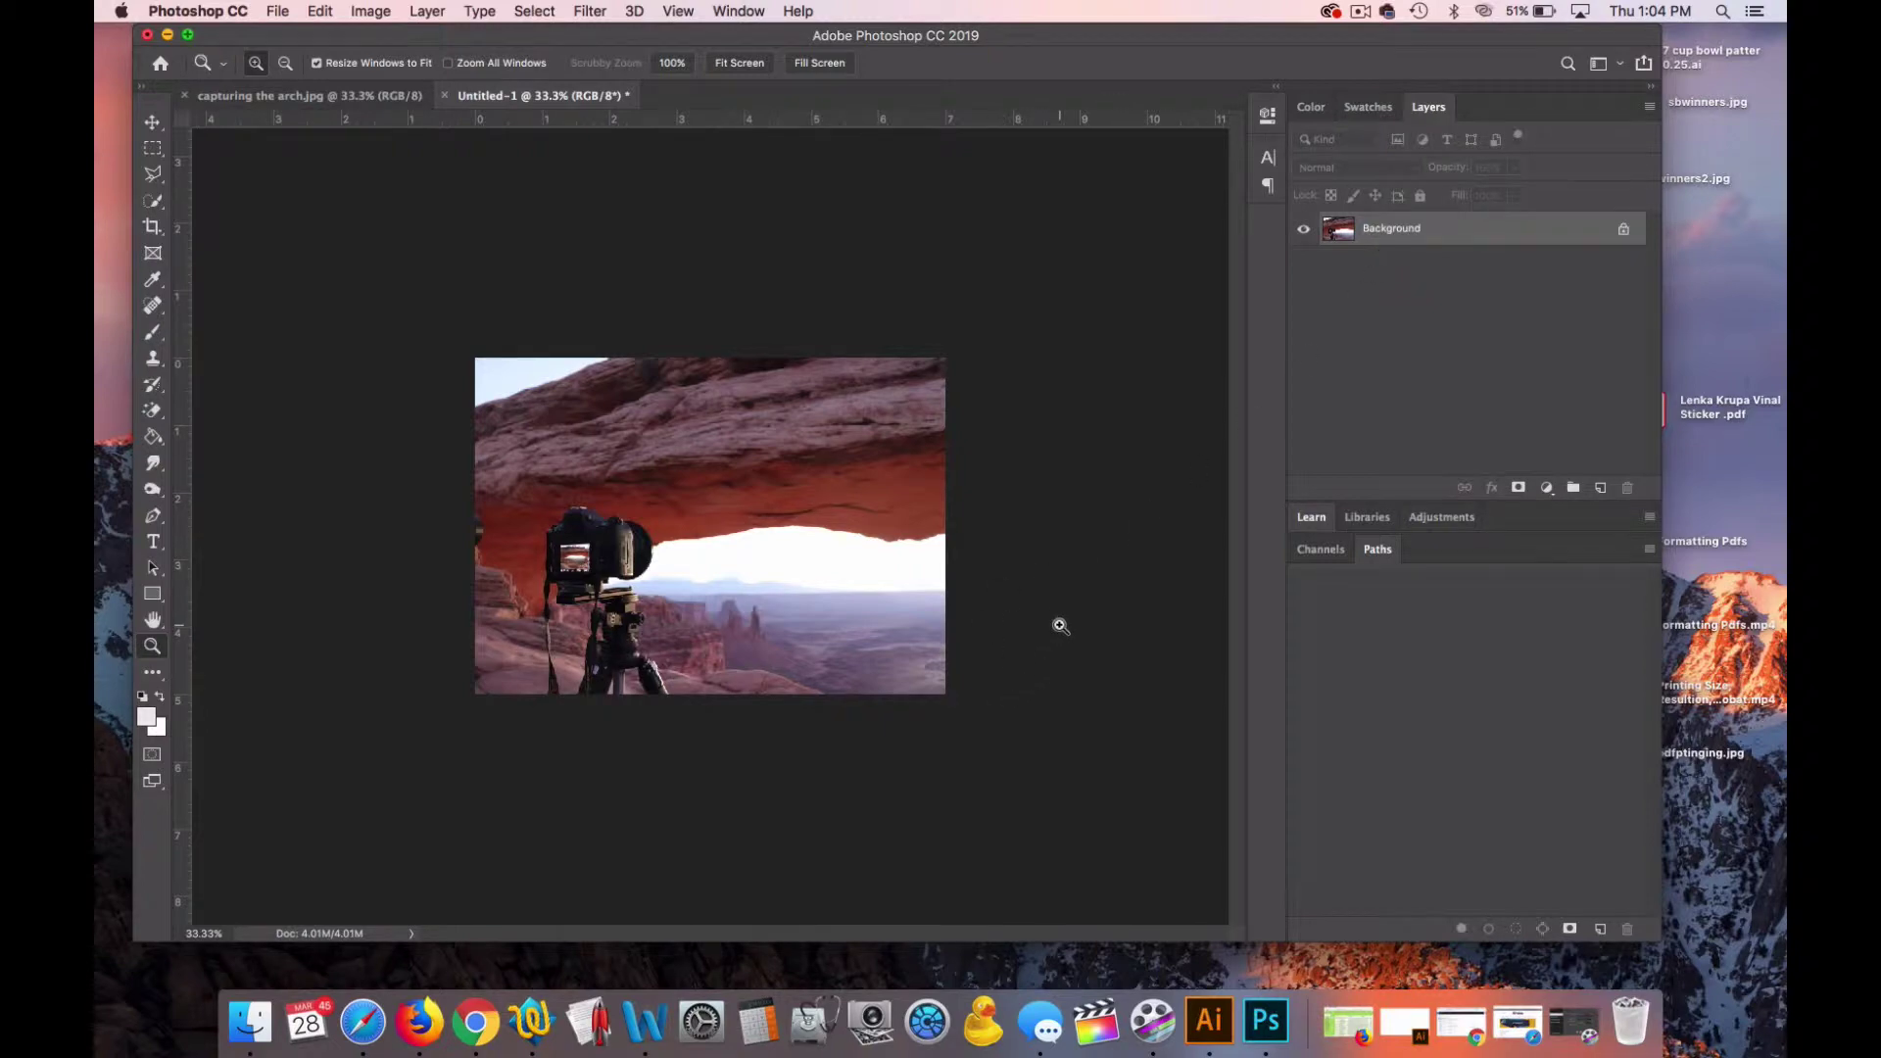
Step: Duplicate the Background into Layer 1 and enable Stroke in its Blending Options
key(super+j)
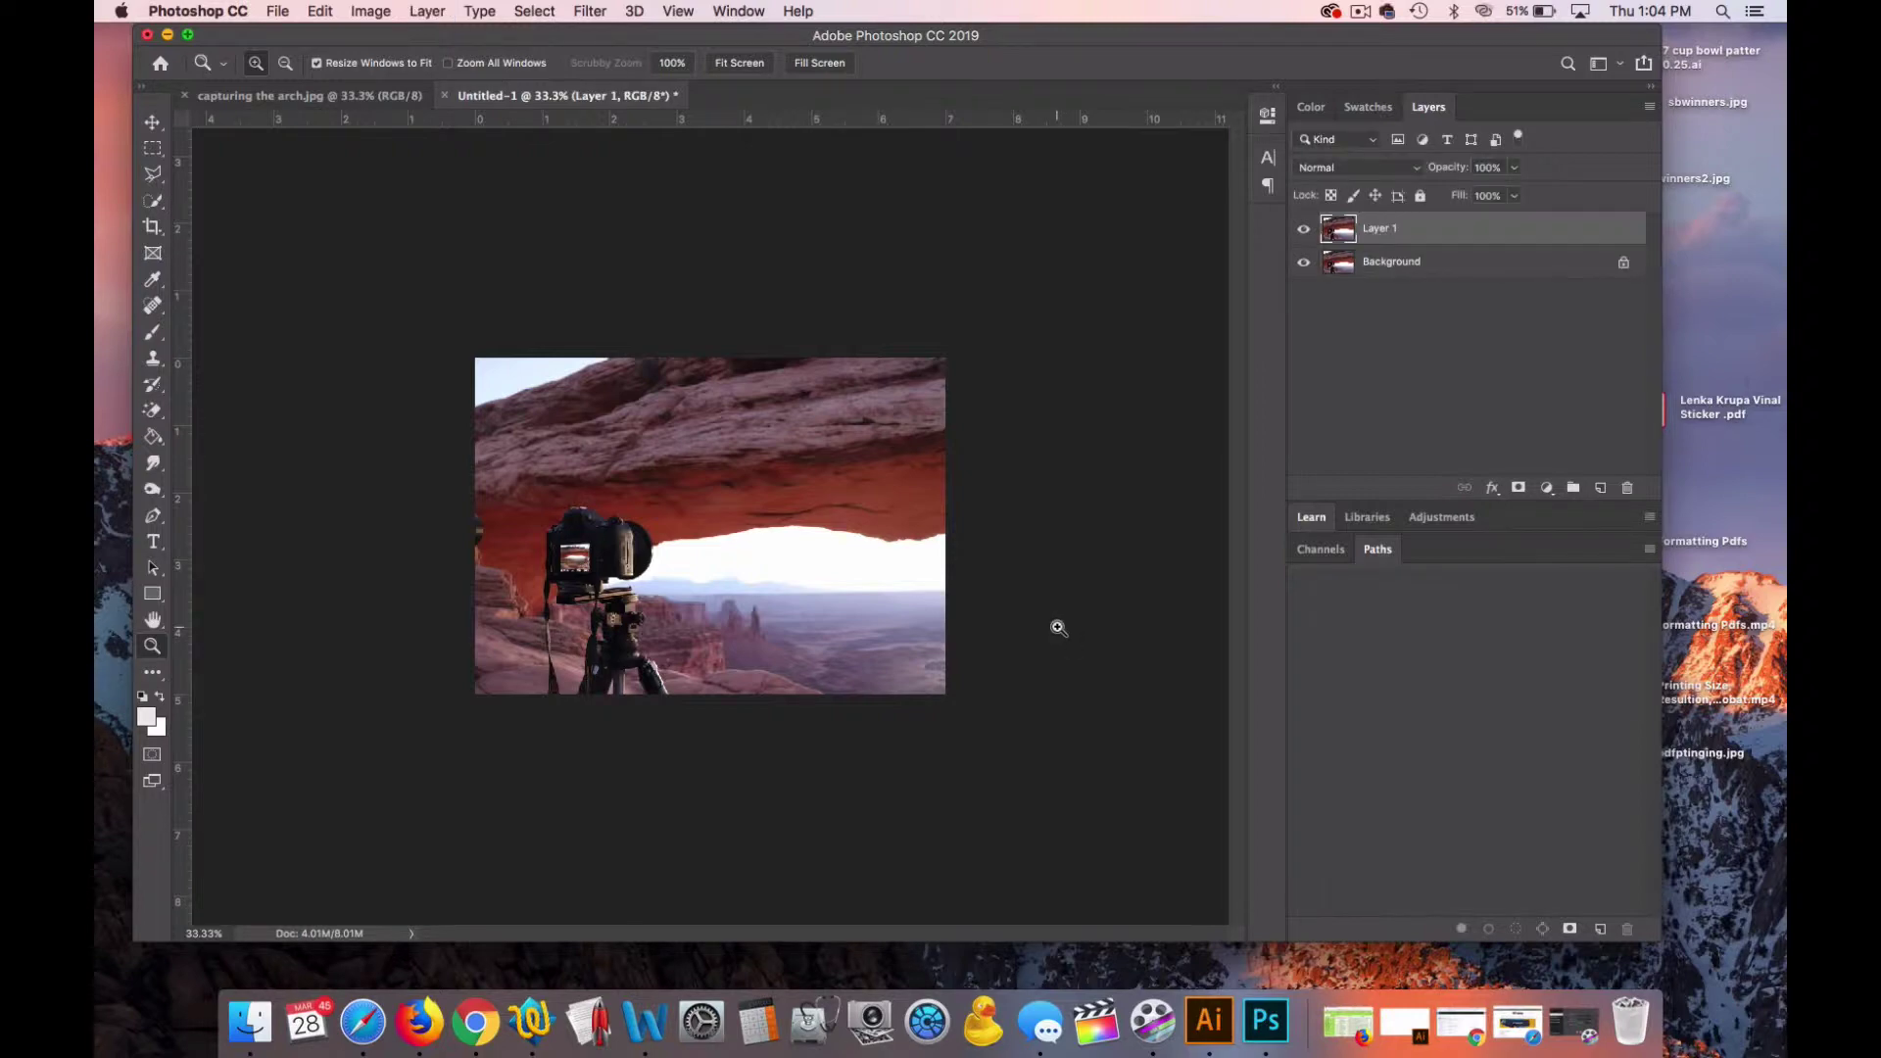
click(1493, 489)
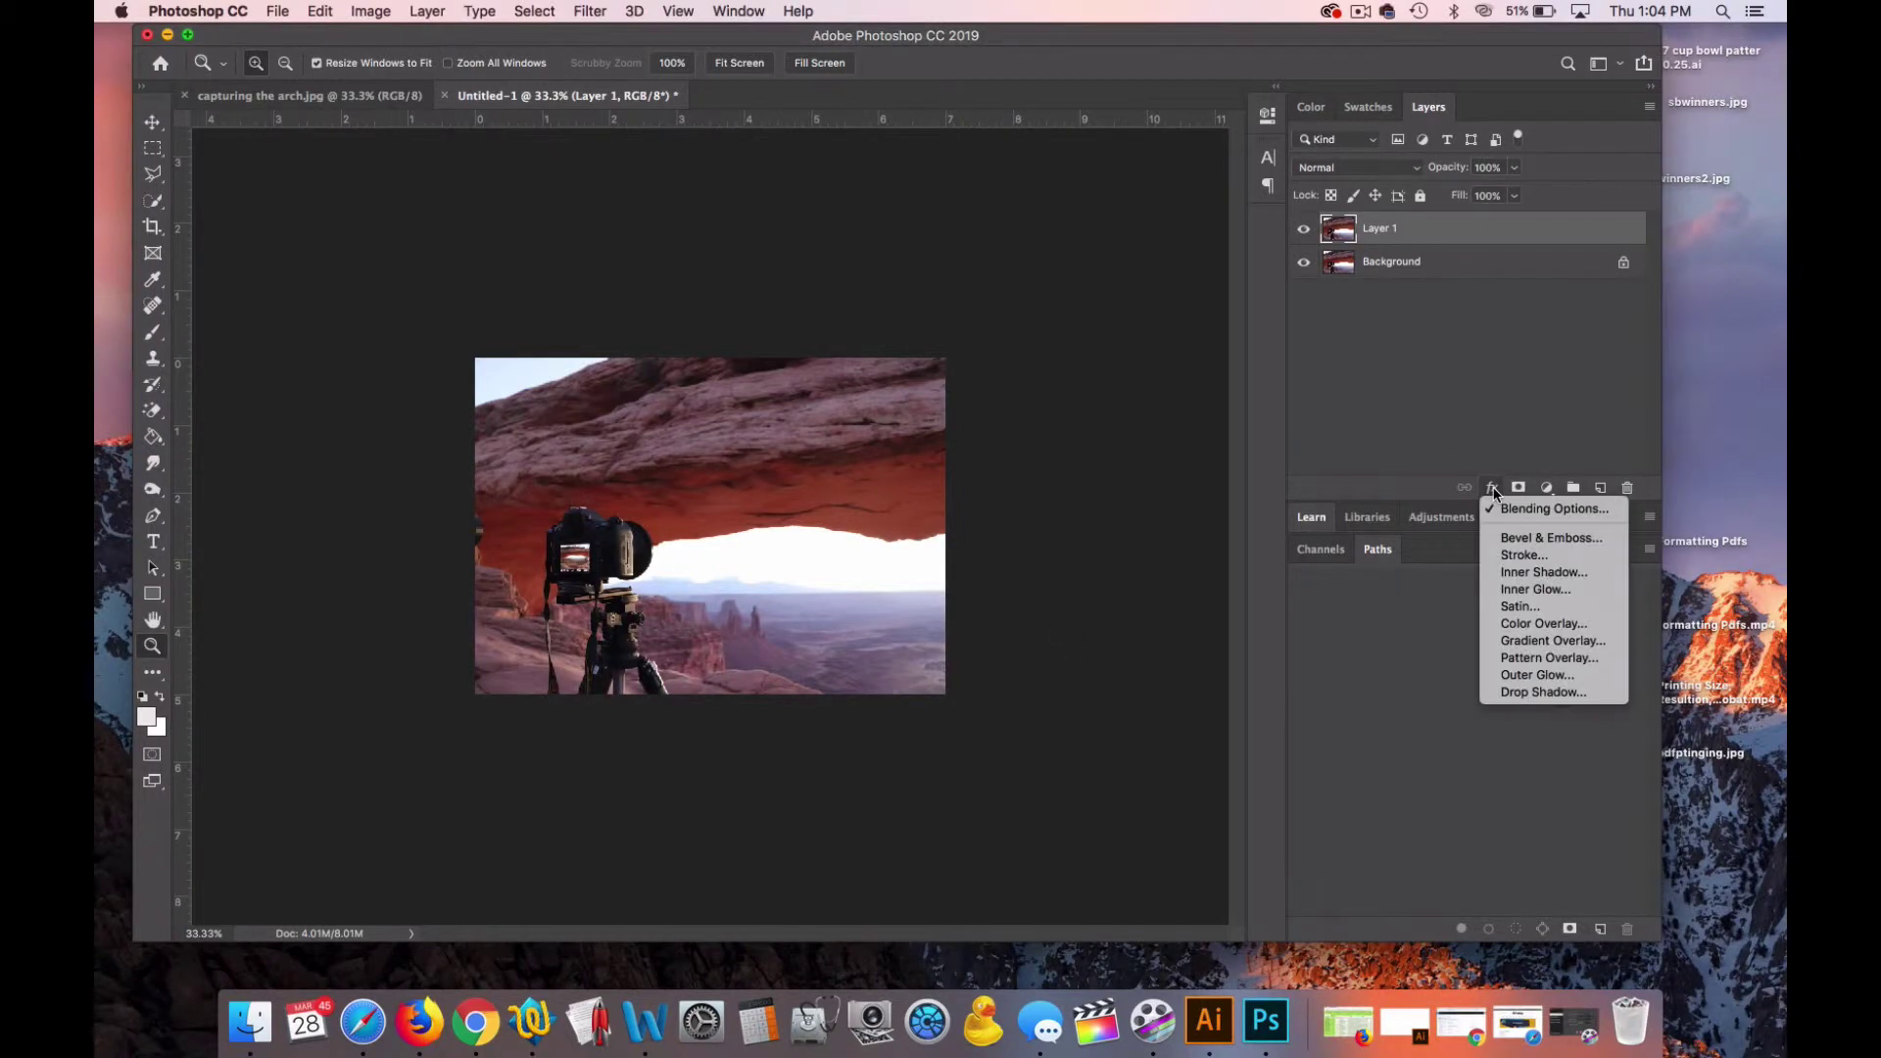
click(1493, 489)
click(1494, 489)
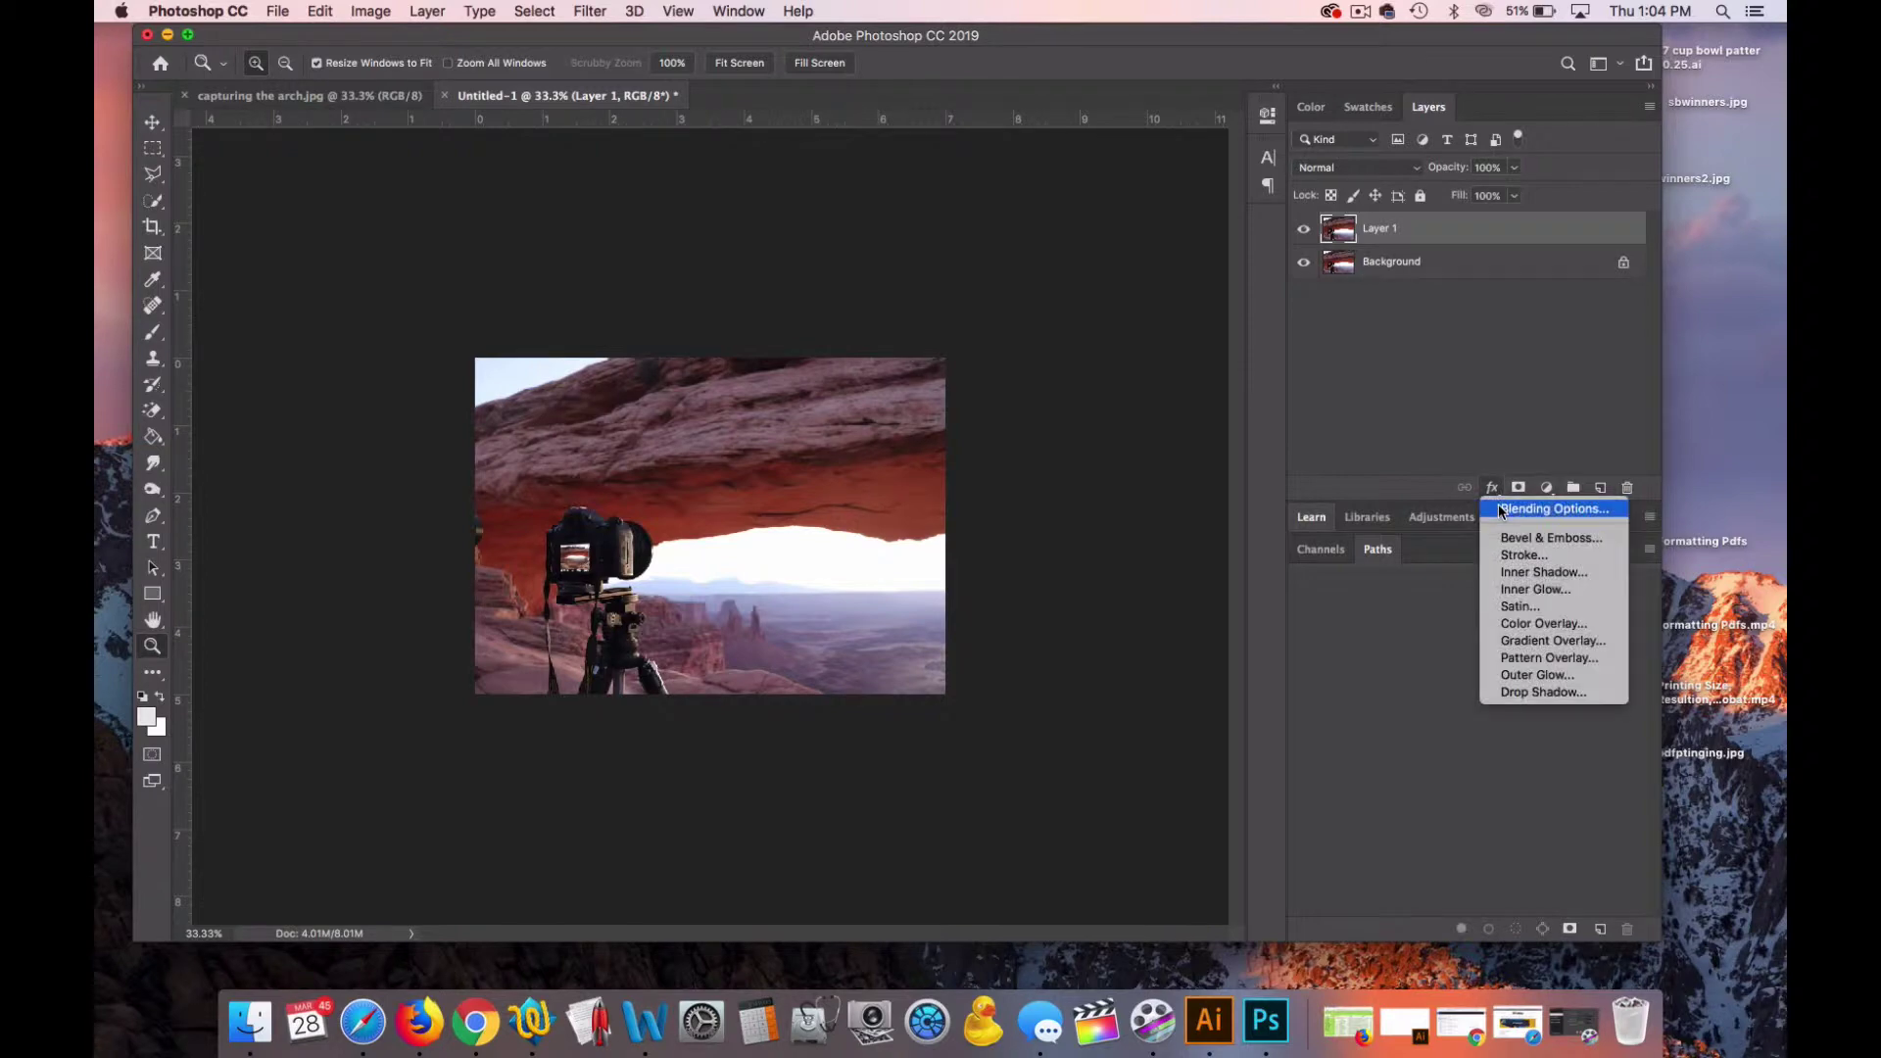
click(1502, 509)
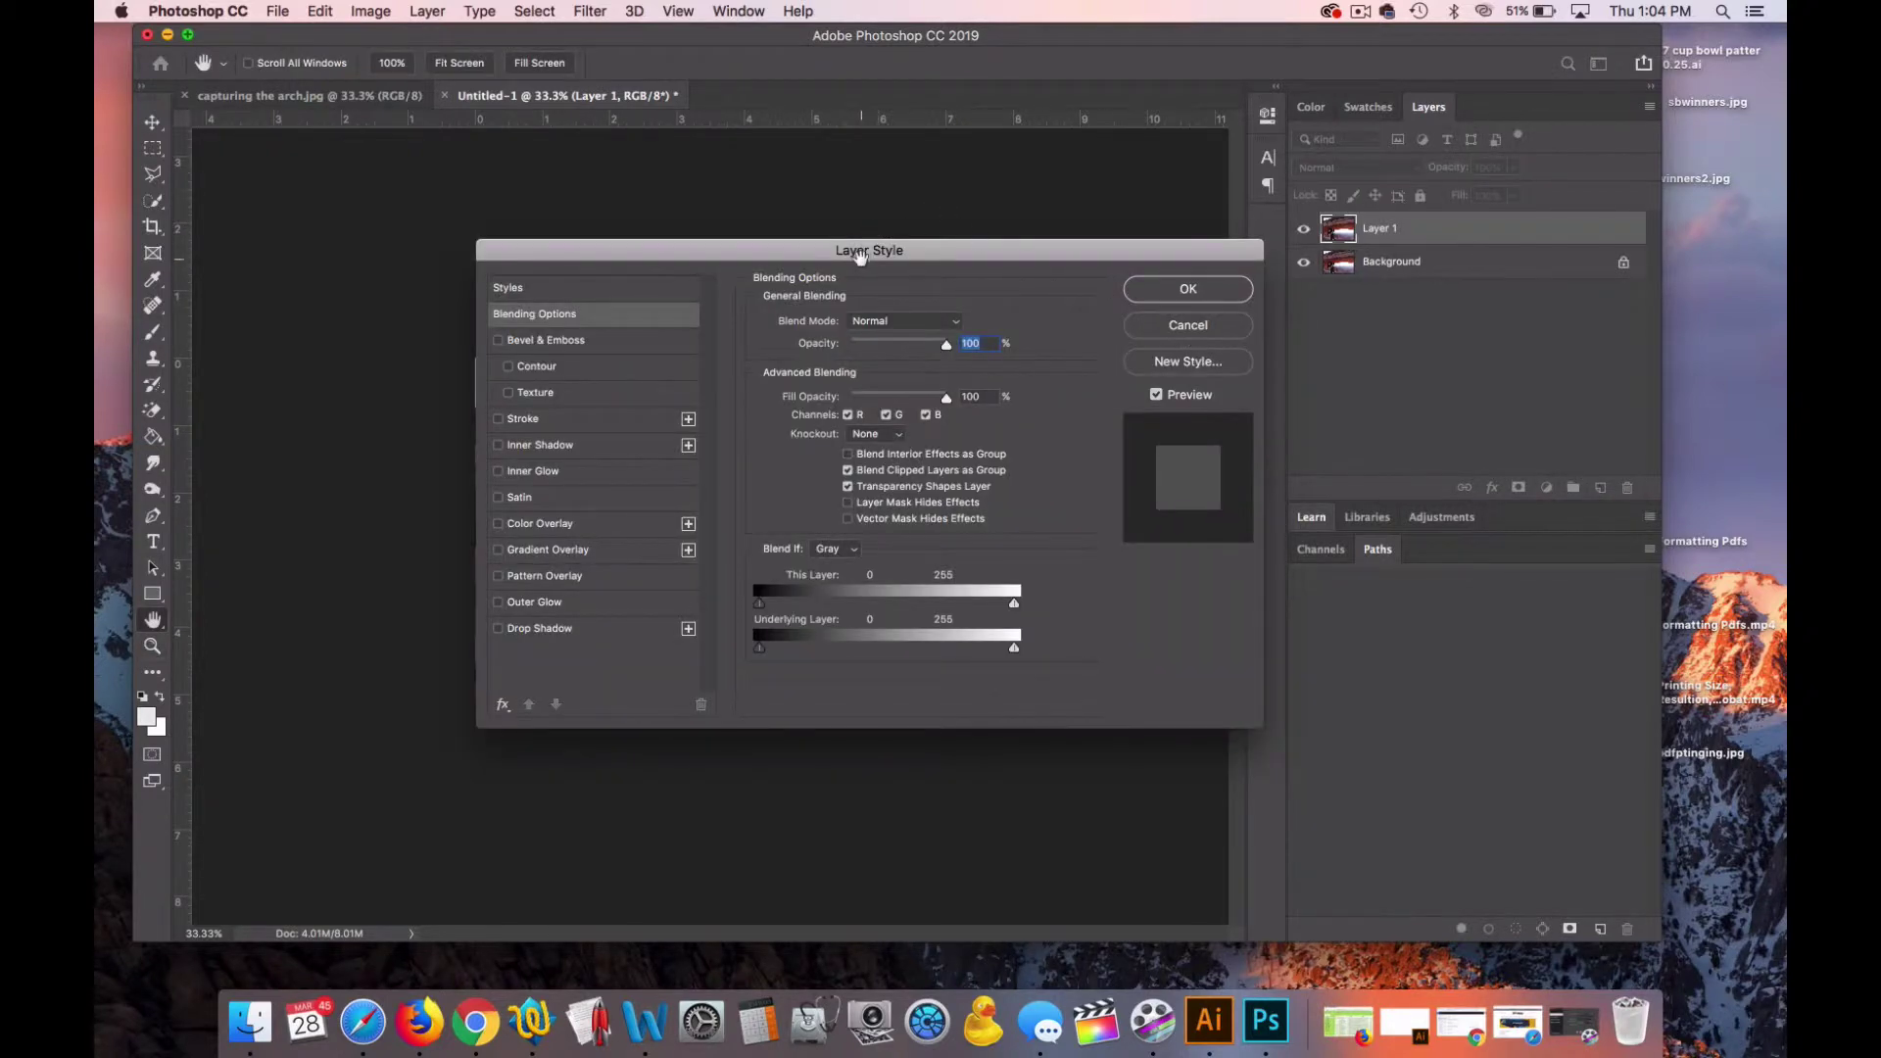
drag(860, 257, 1348, 160)
drag(1069, 152, 1086, 152)
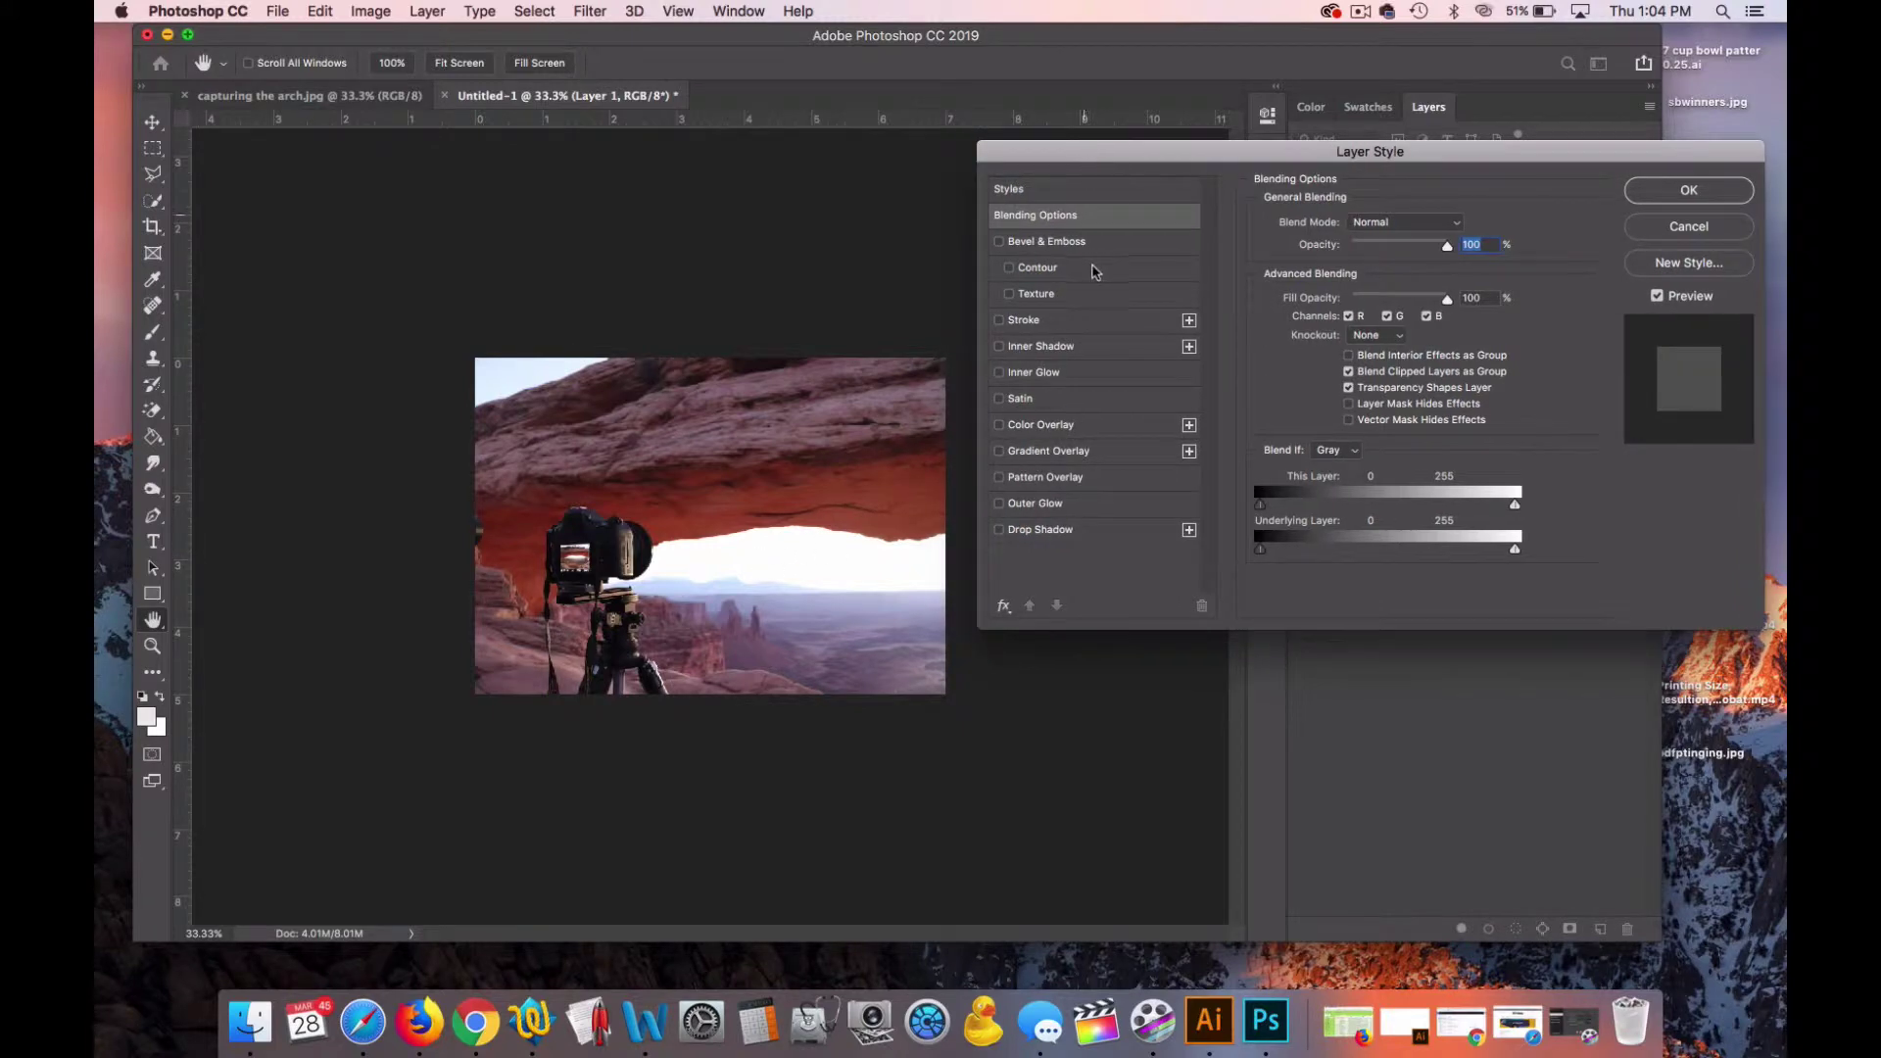
click(1057, 327)
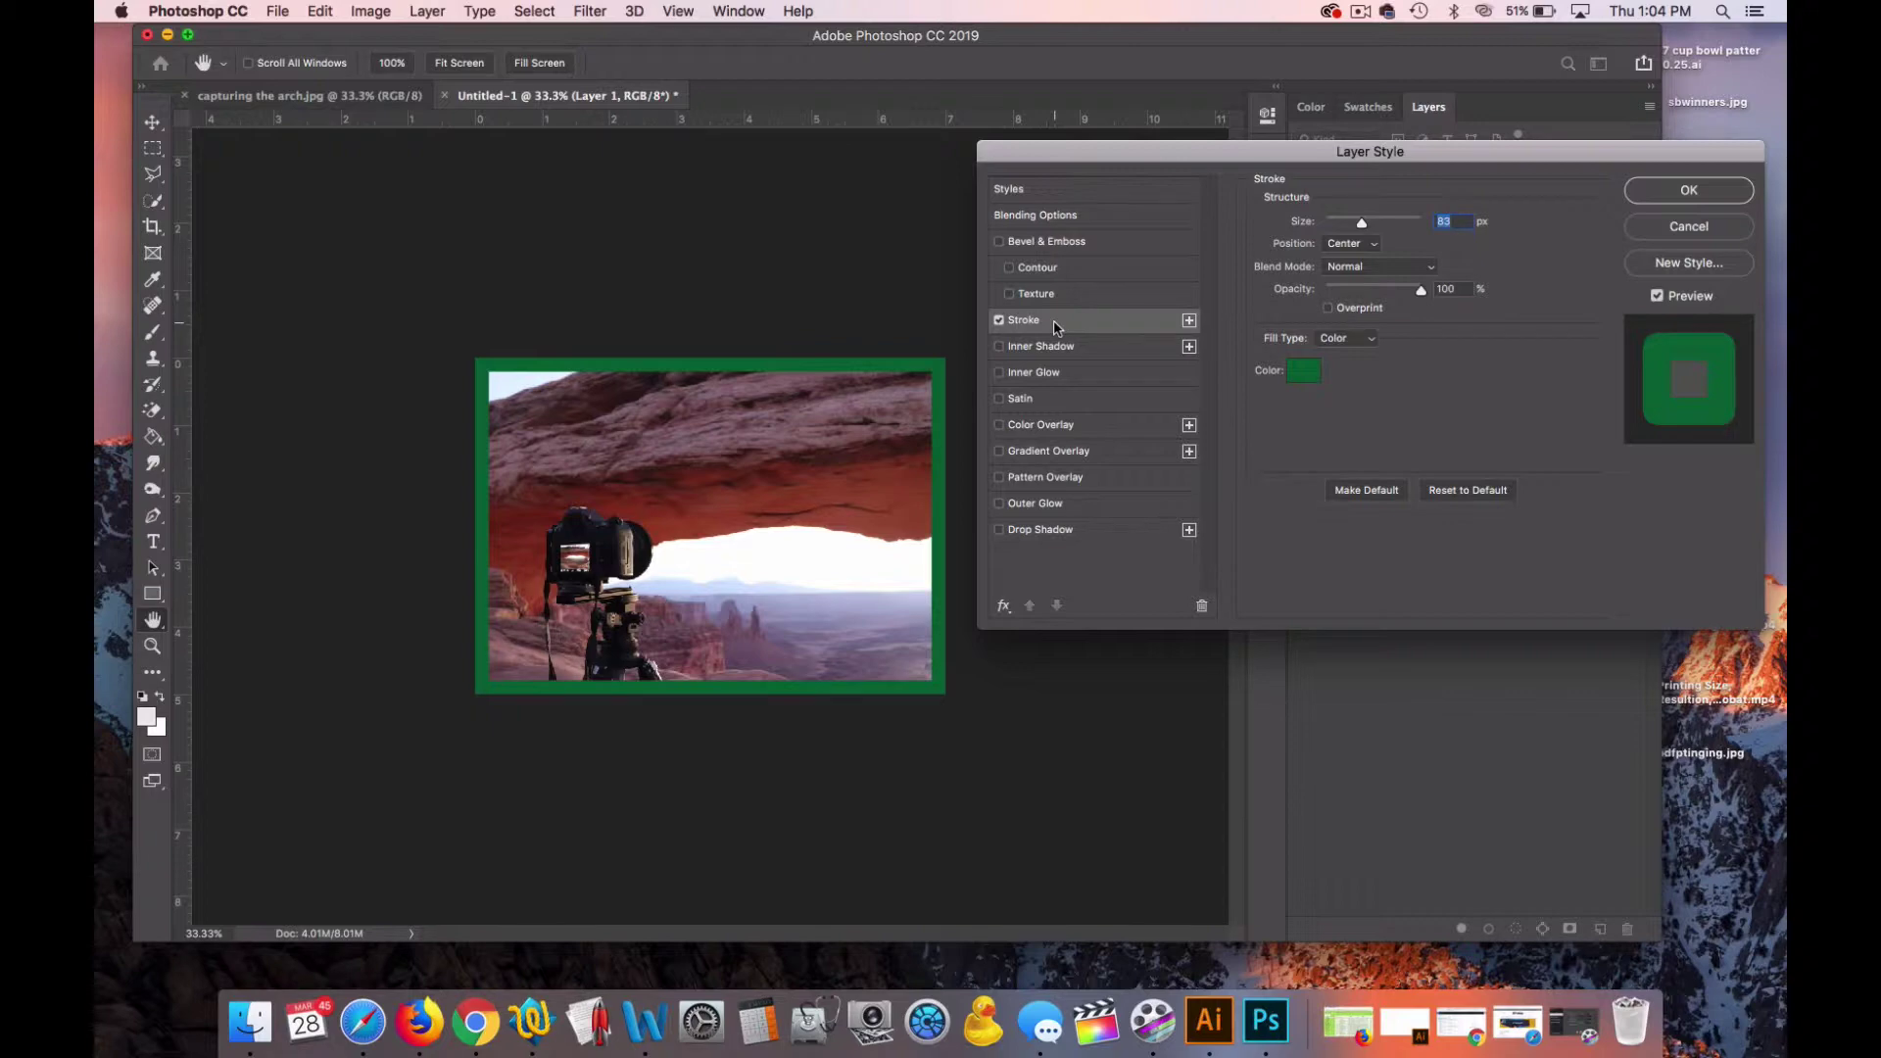
Step: Set the stroke to Center position, black colour and about 101 px size, then apply it
click(1350, 247)
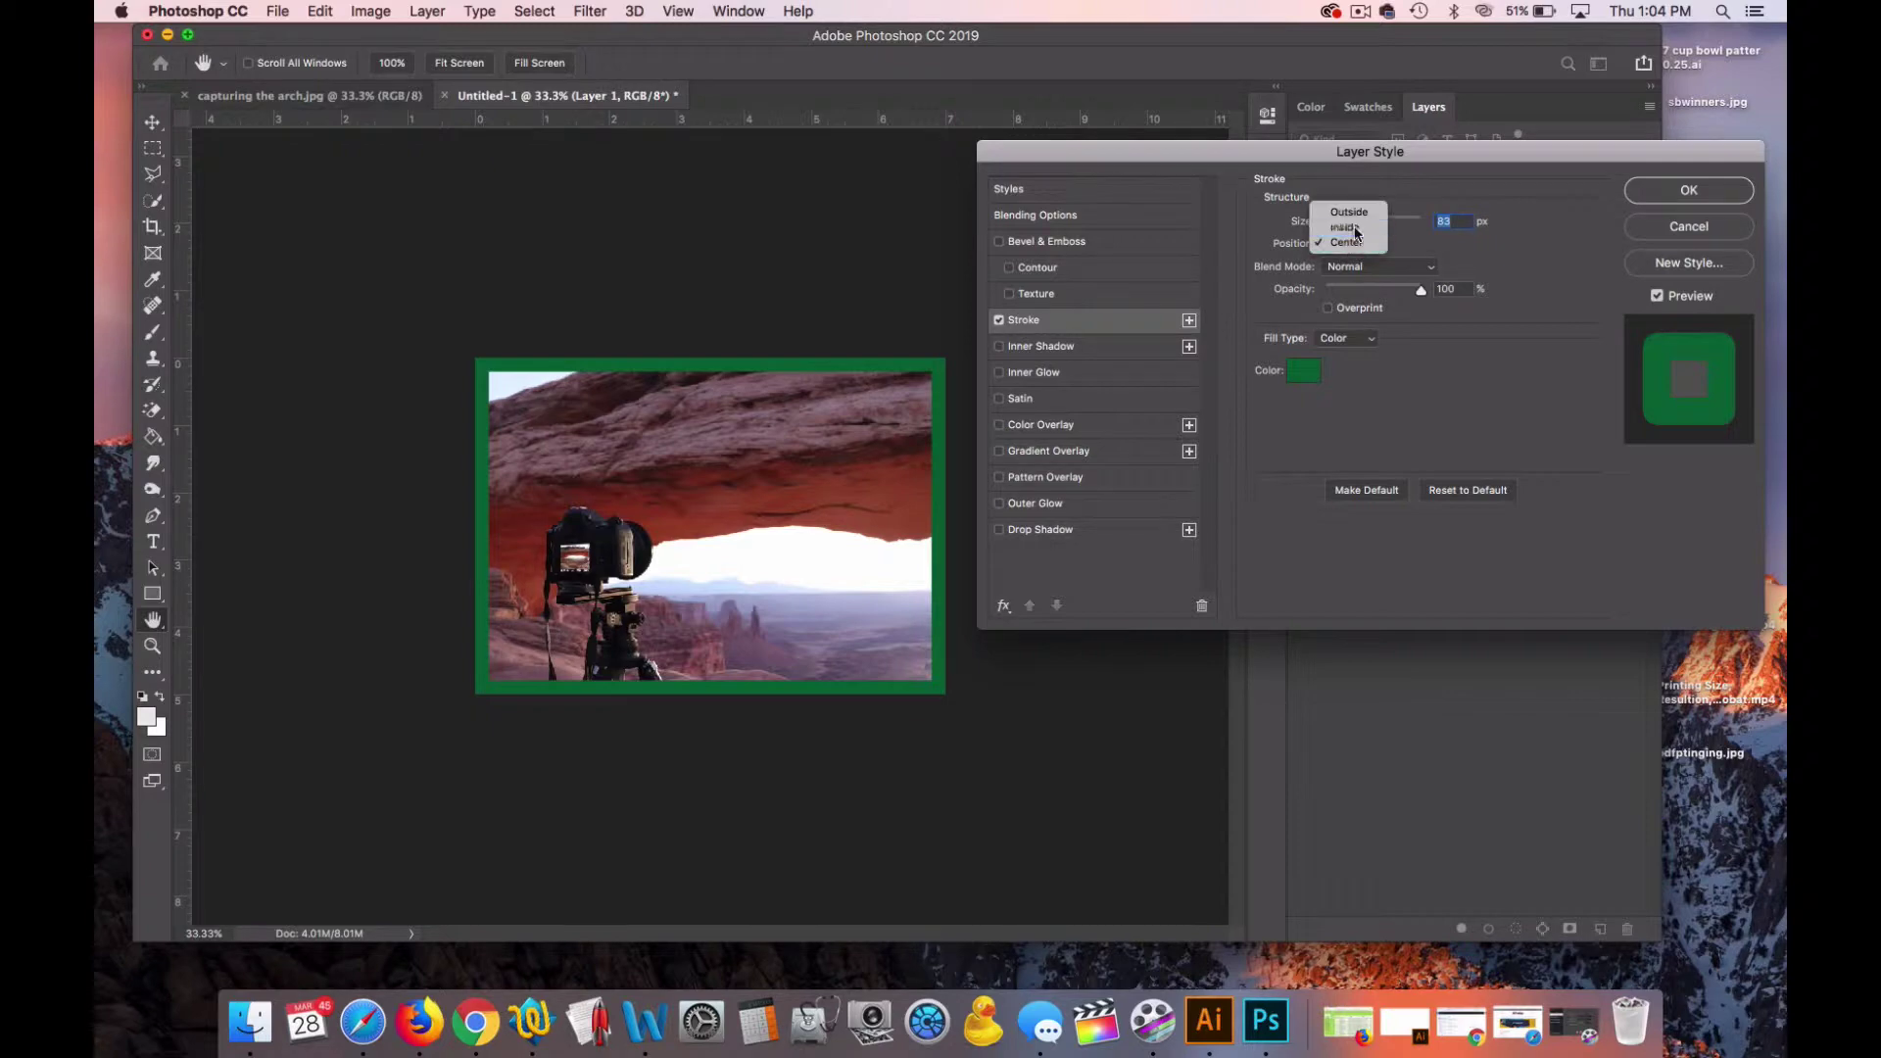
click(1358, 227)
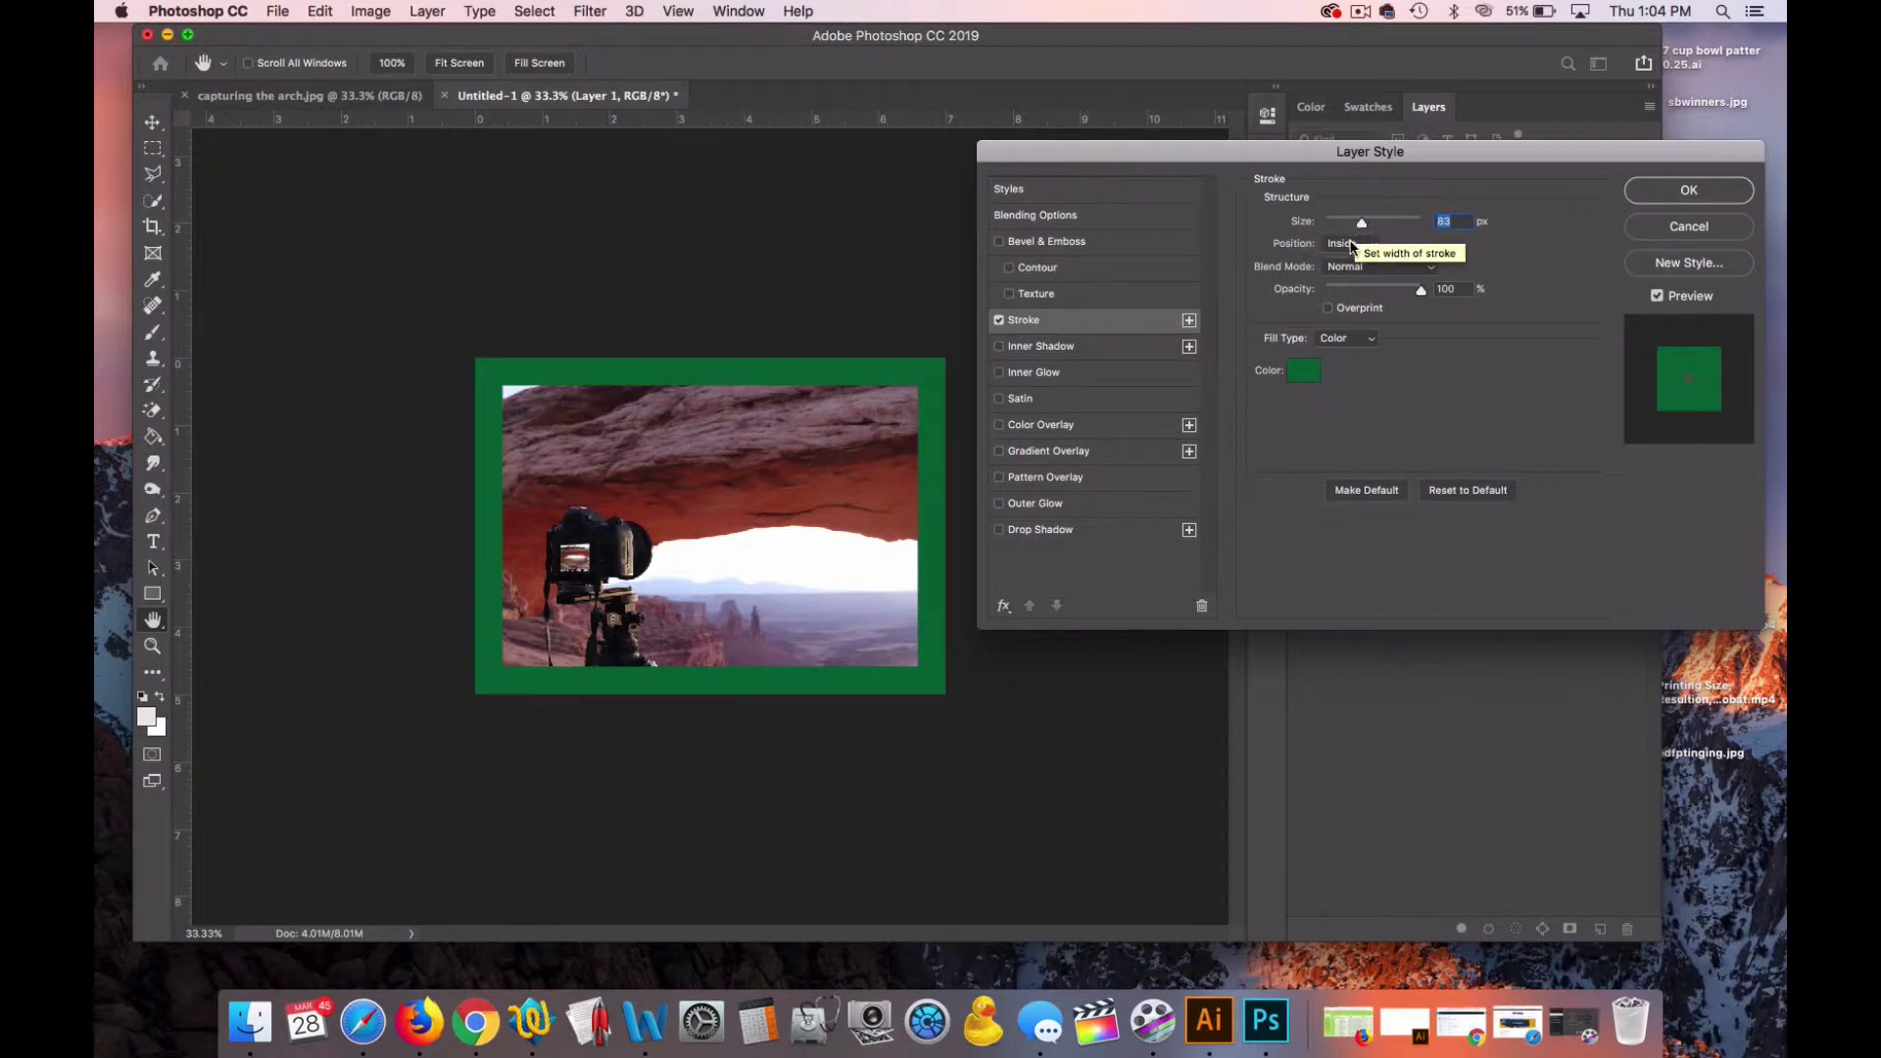
click(1354, 241)
click(1354, 228)
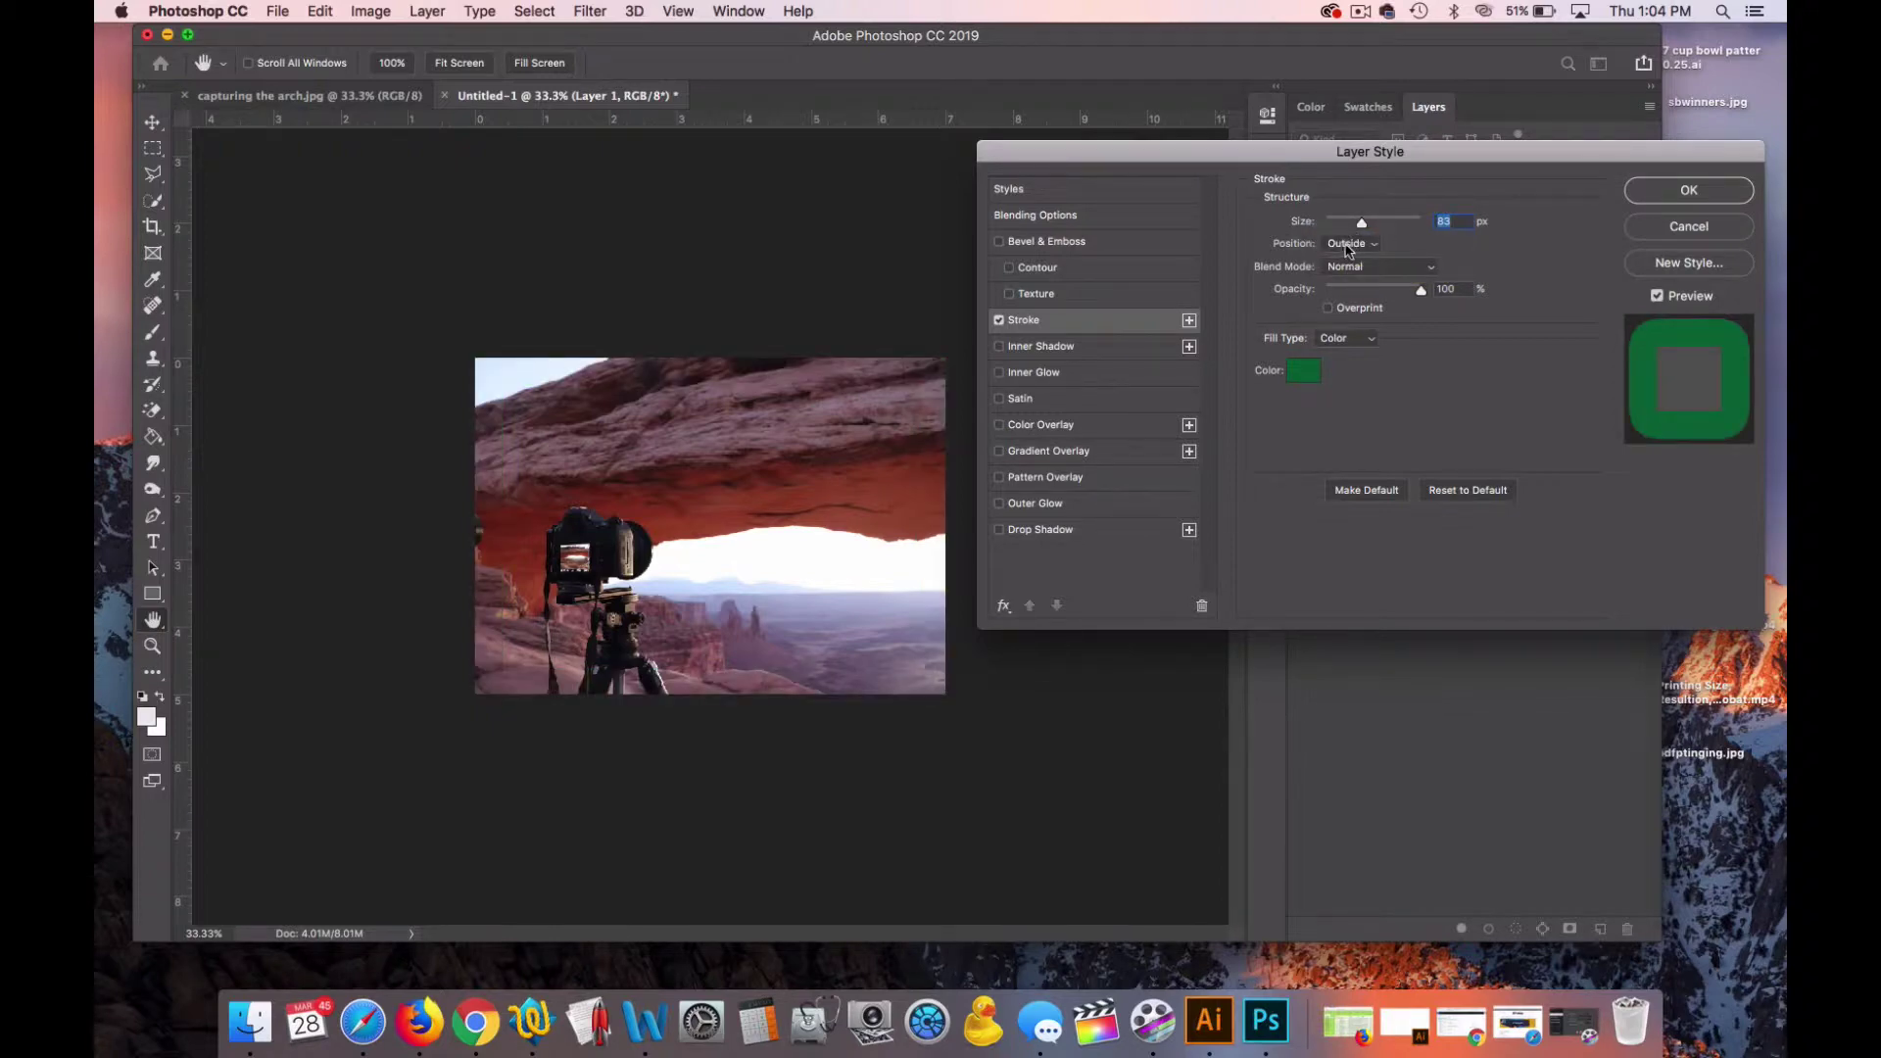
click(1348, 243)
click(1351, 272)
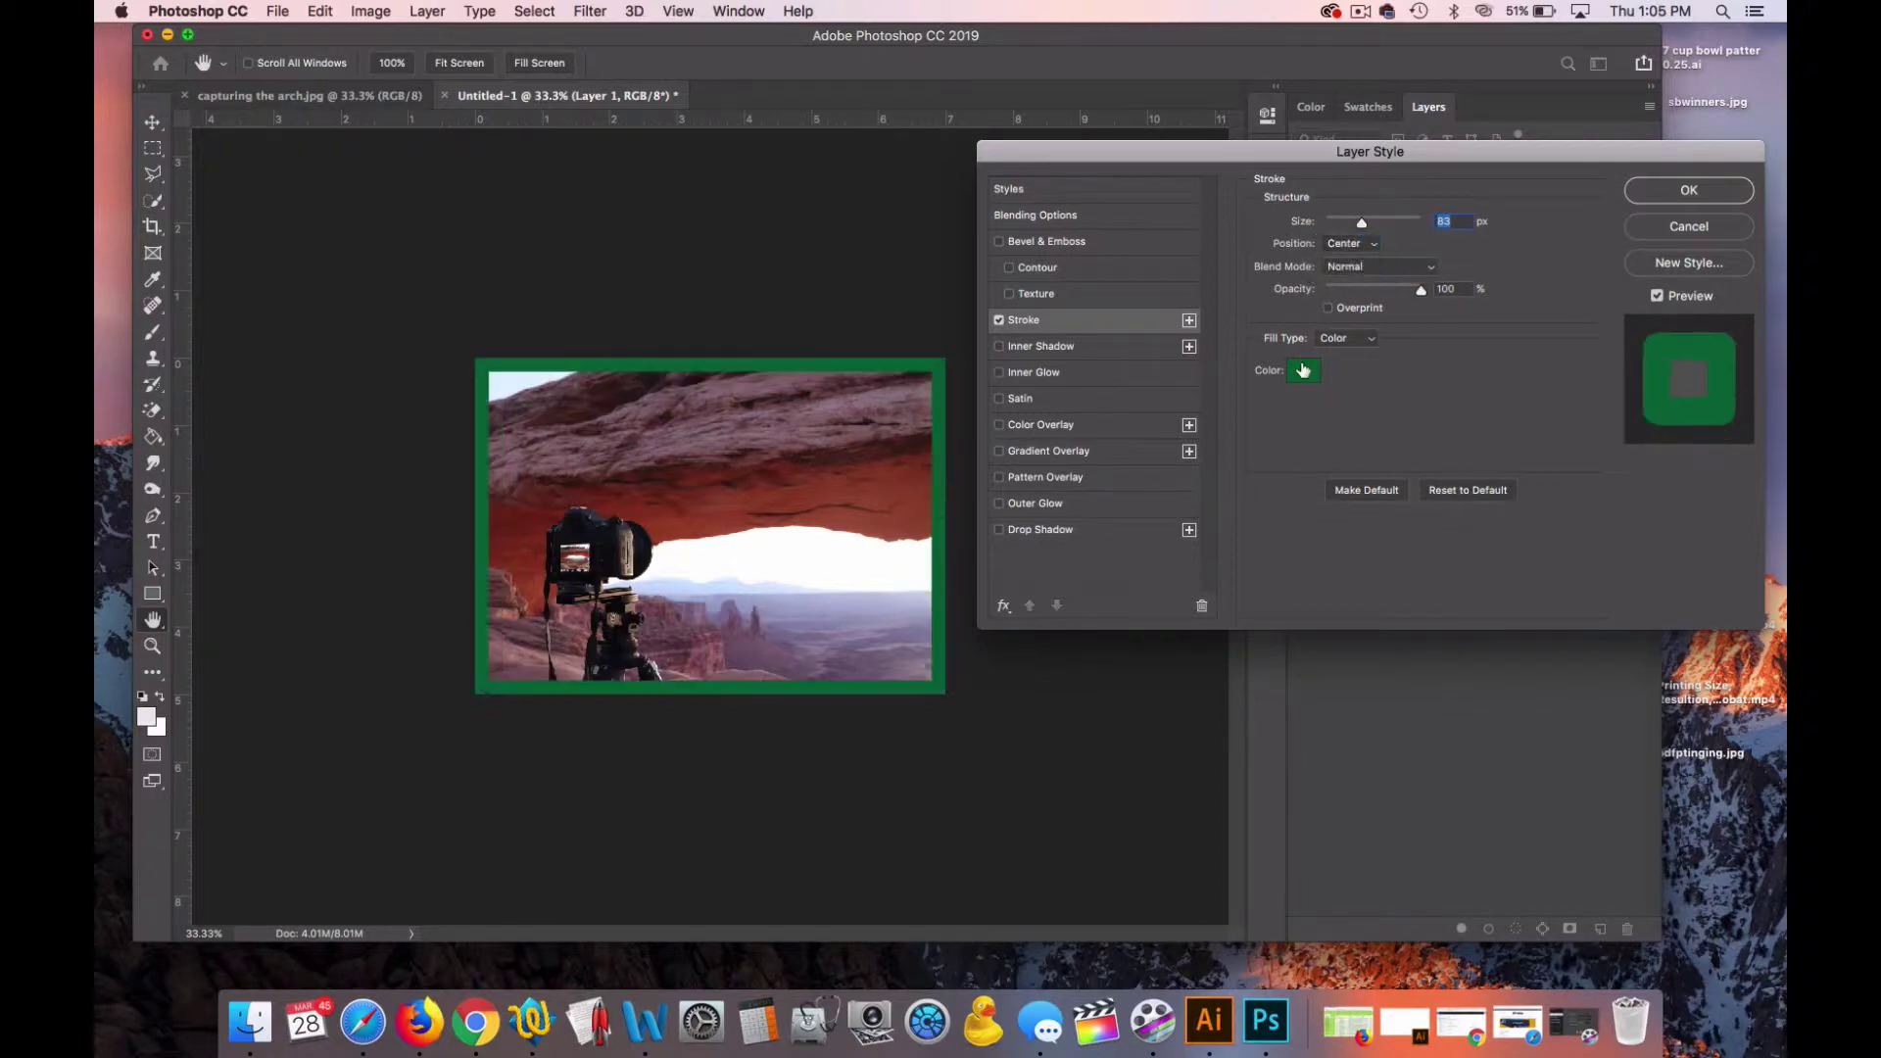
click(1304, 371)
click(1165, 505)
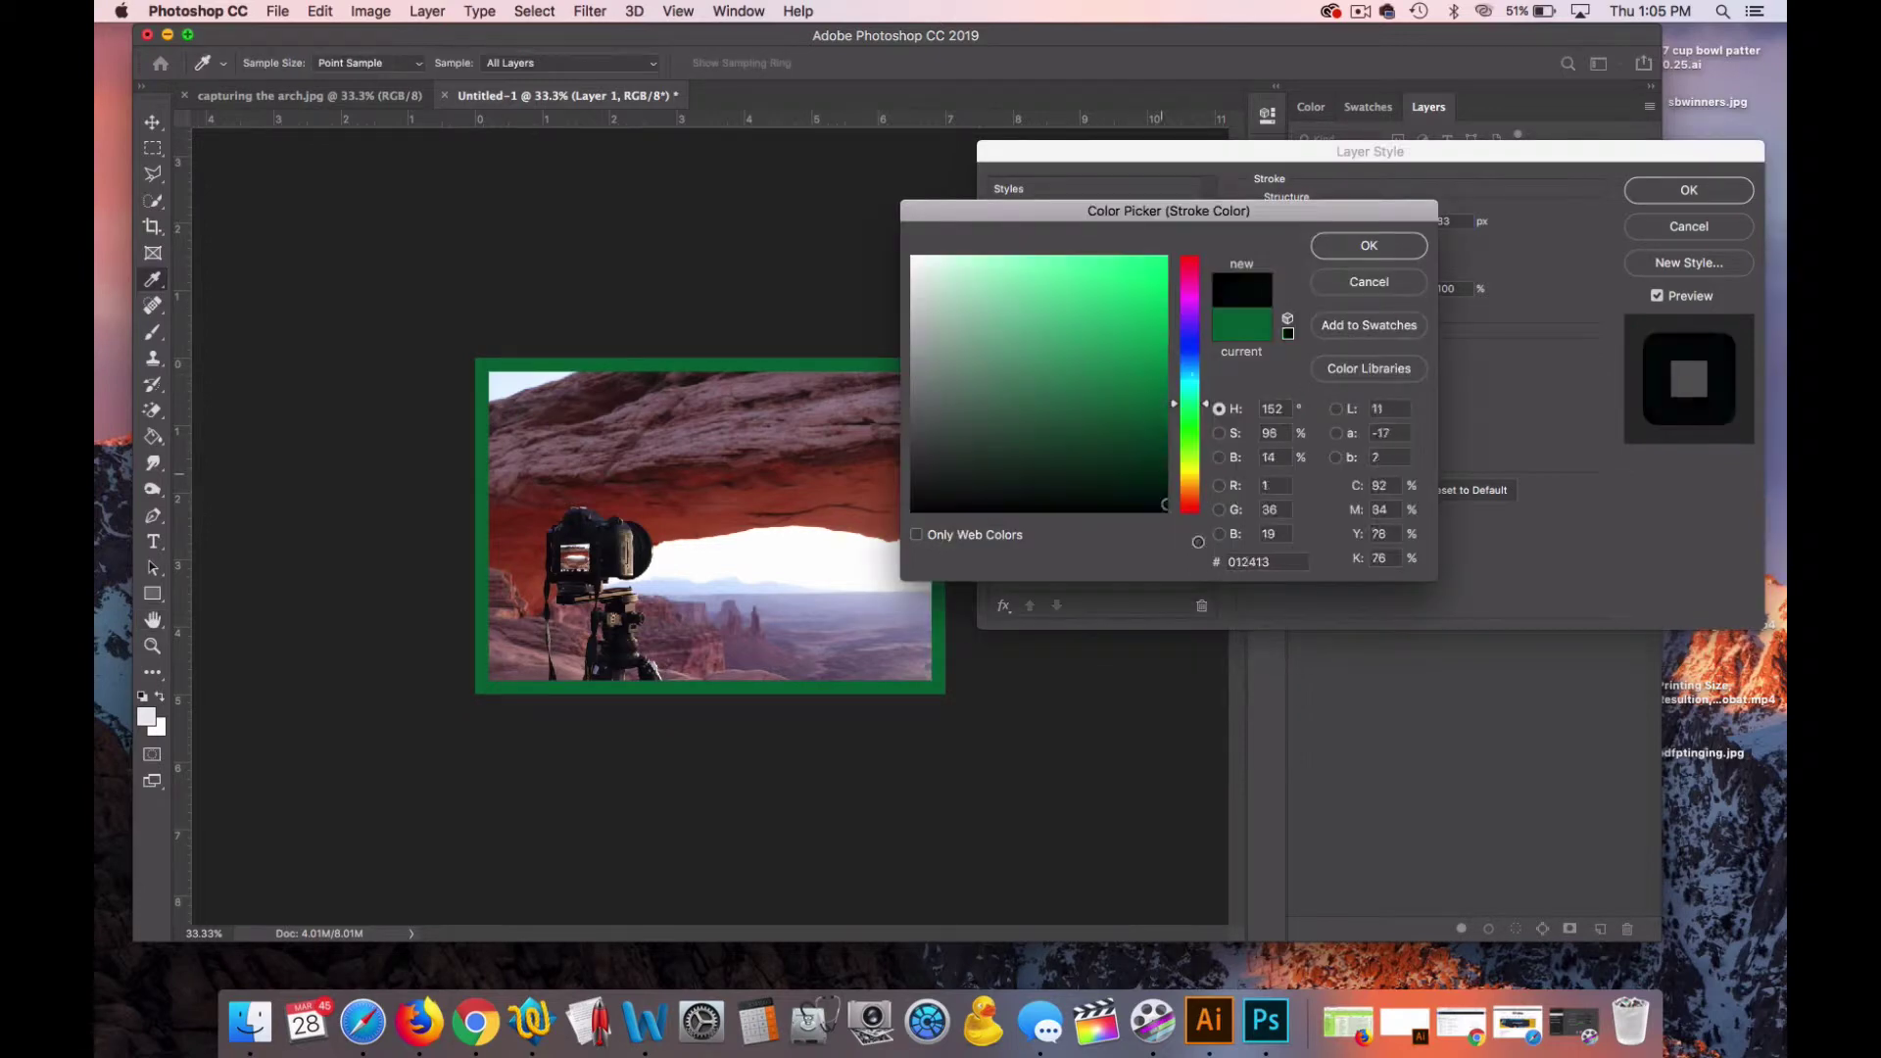
click(1369, 245)
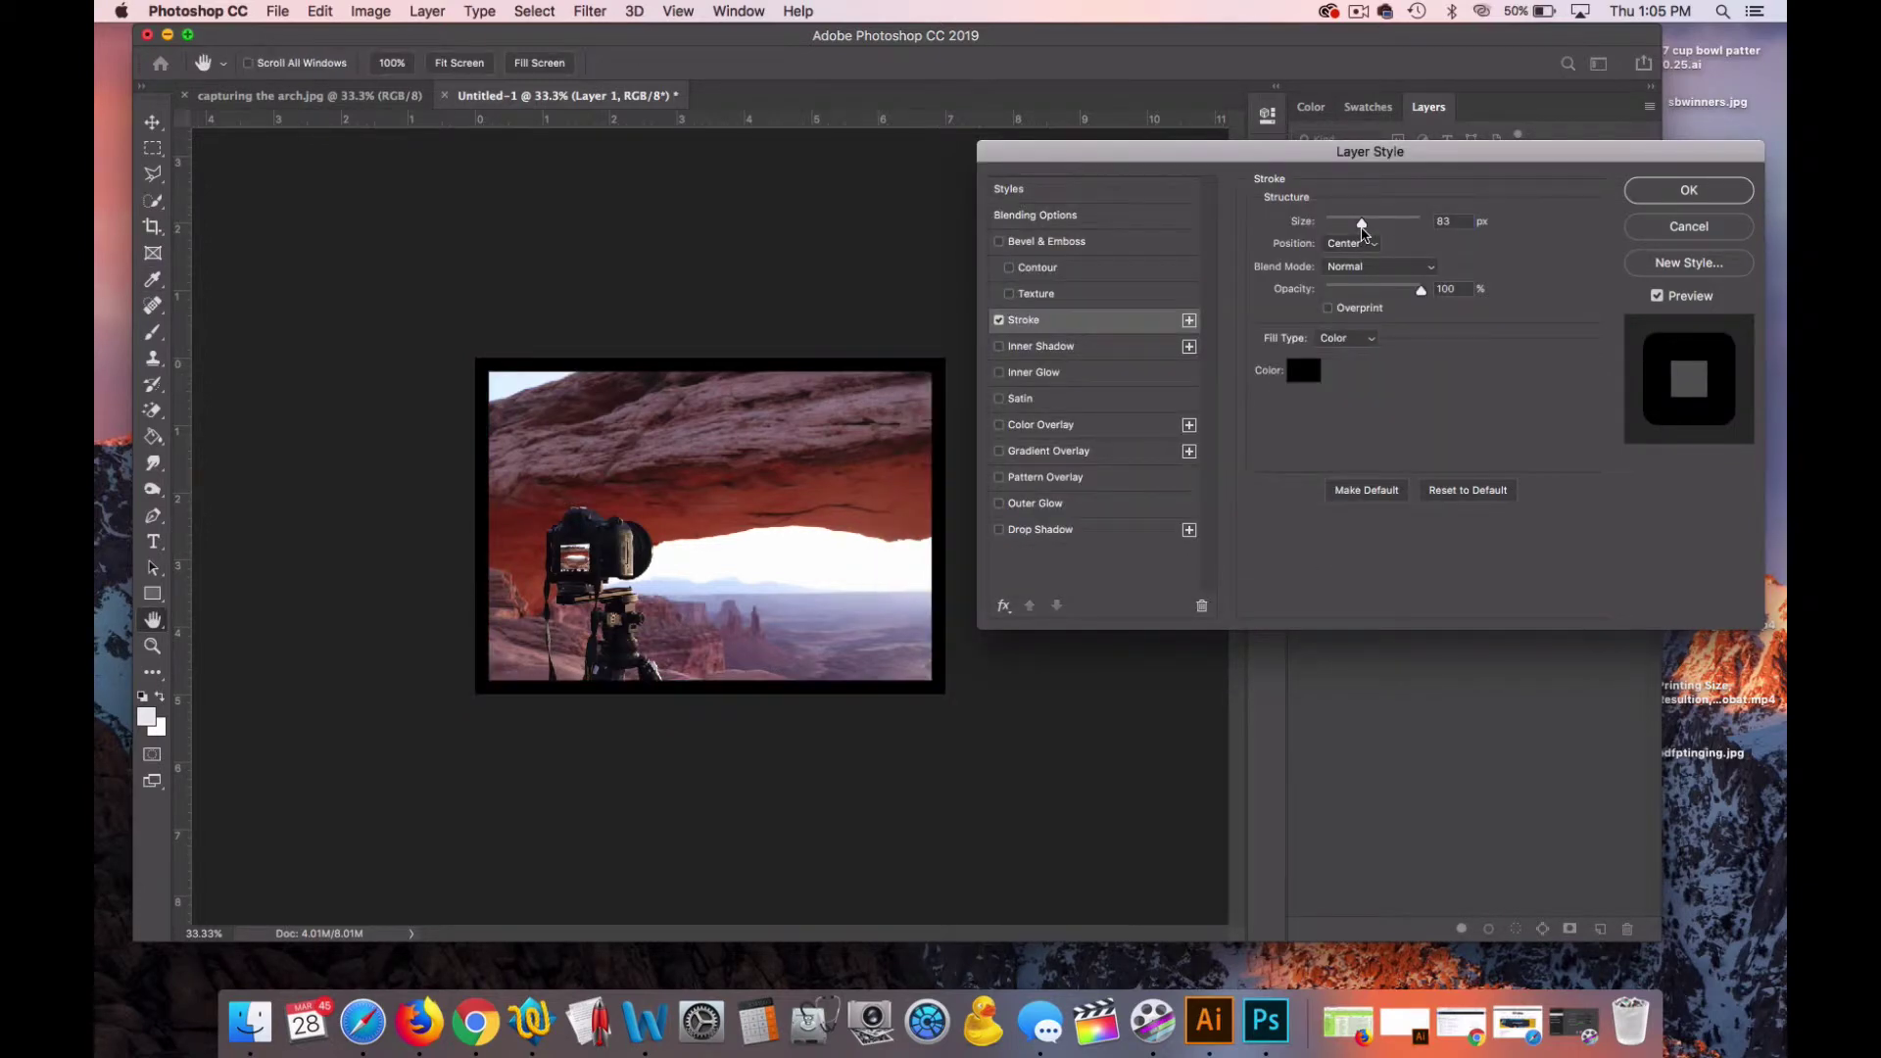
drag(1362, 227, 1369, 228)
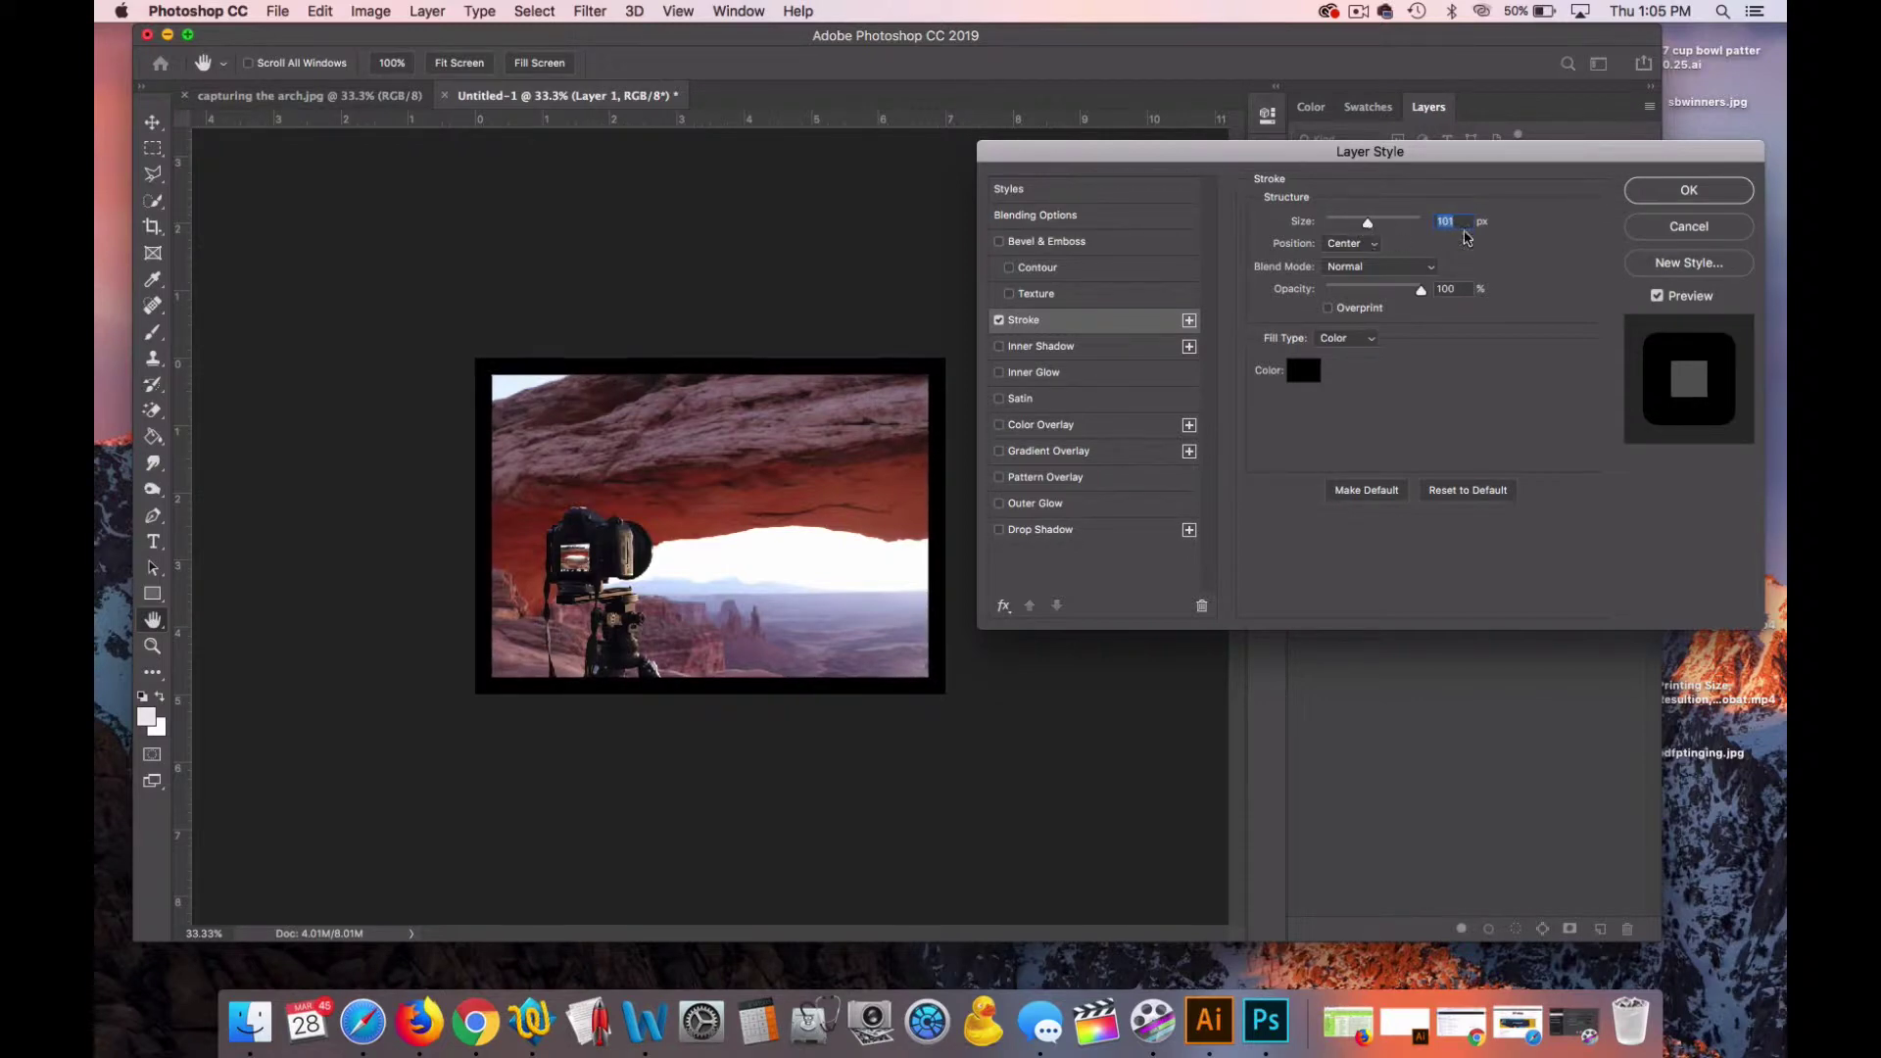
click(1690, 191)
key(z)
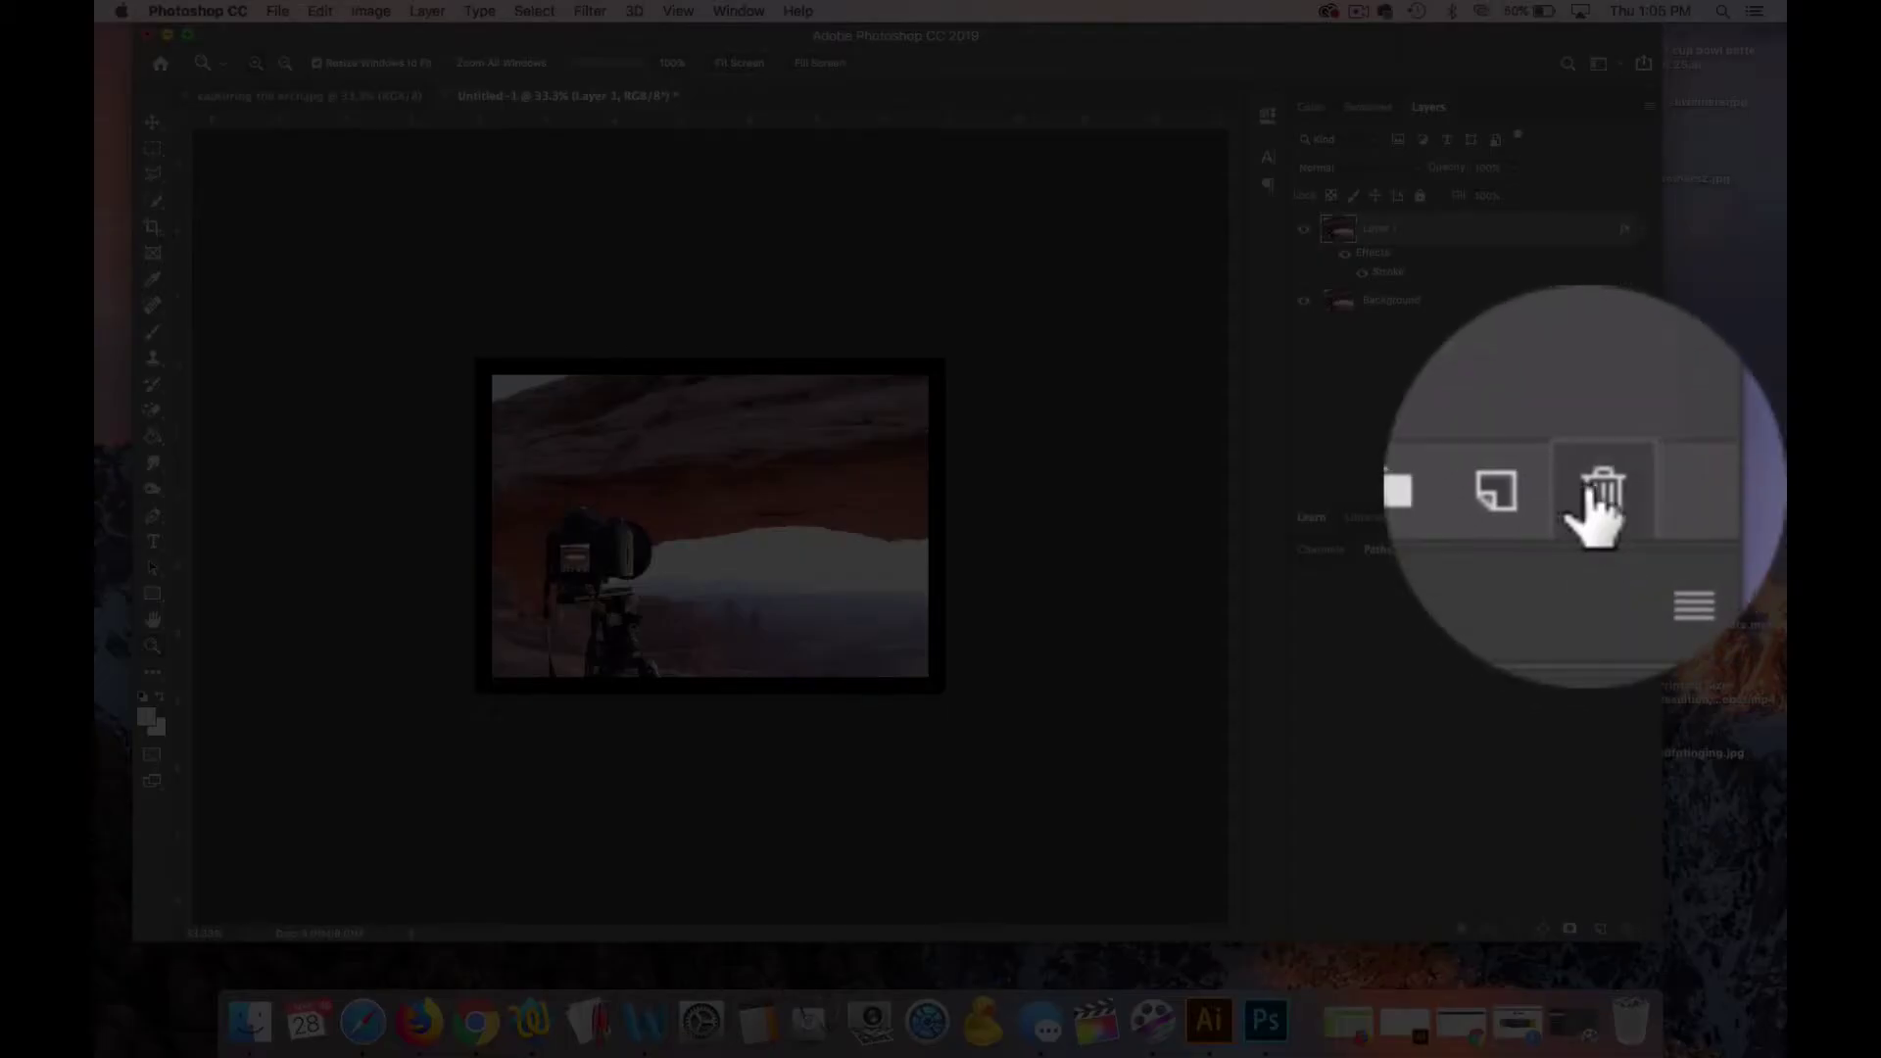
Step: Delete the stroked Layer 1 and duplicate the Background into a fresh layer
click(1627, 488)
click(1115, 351)
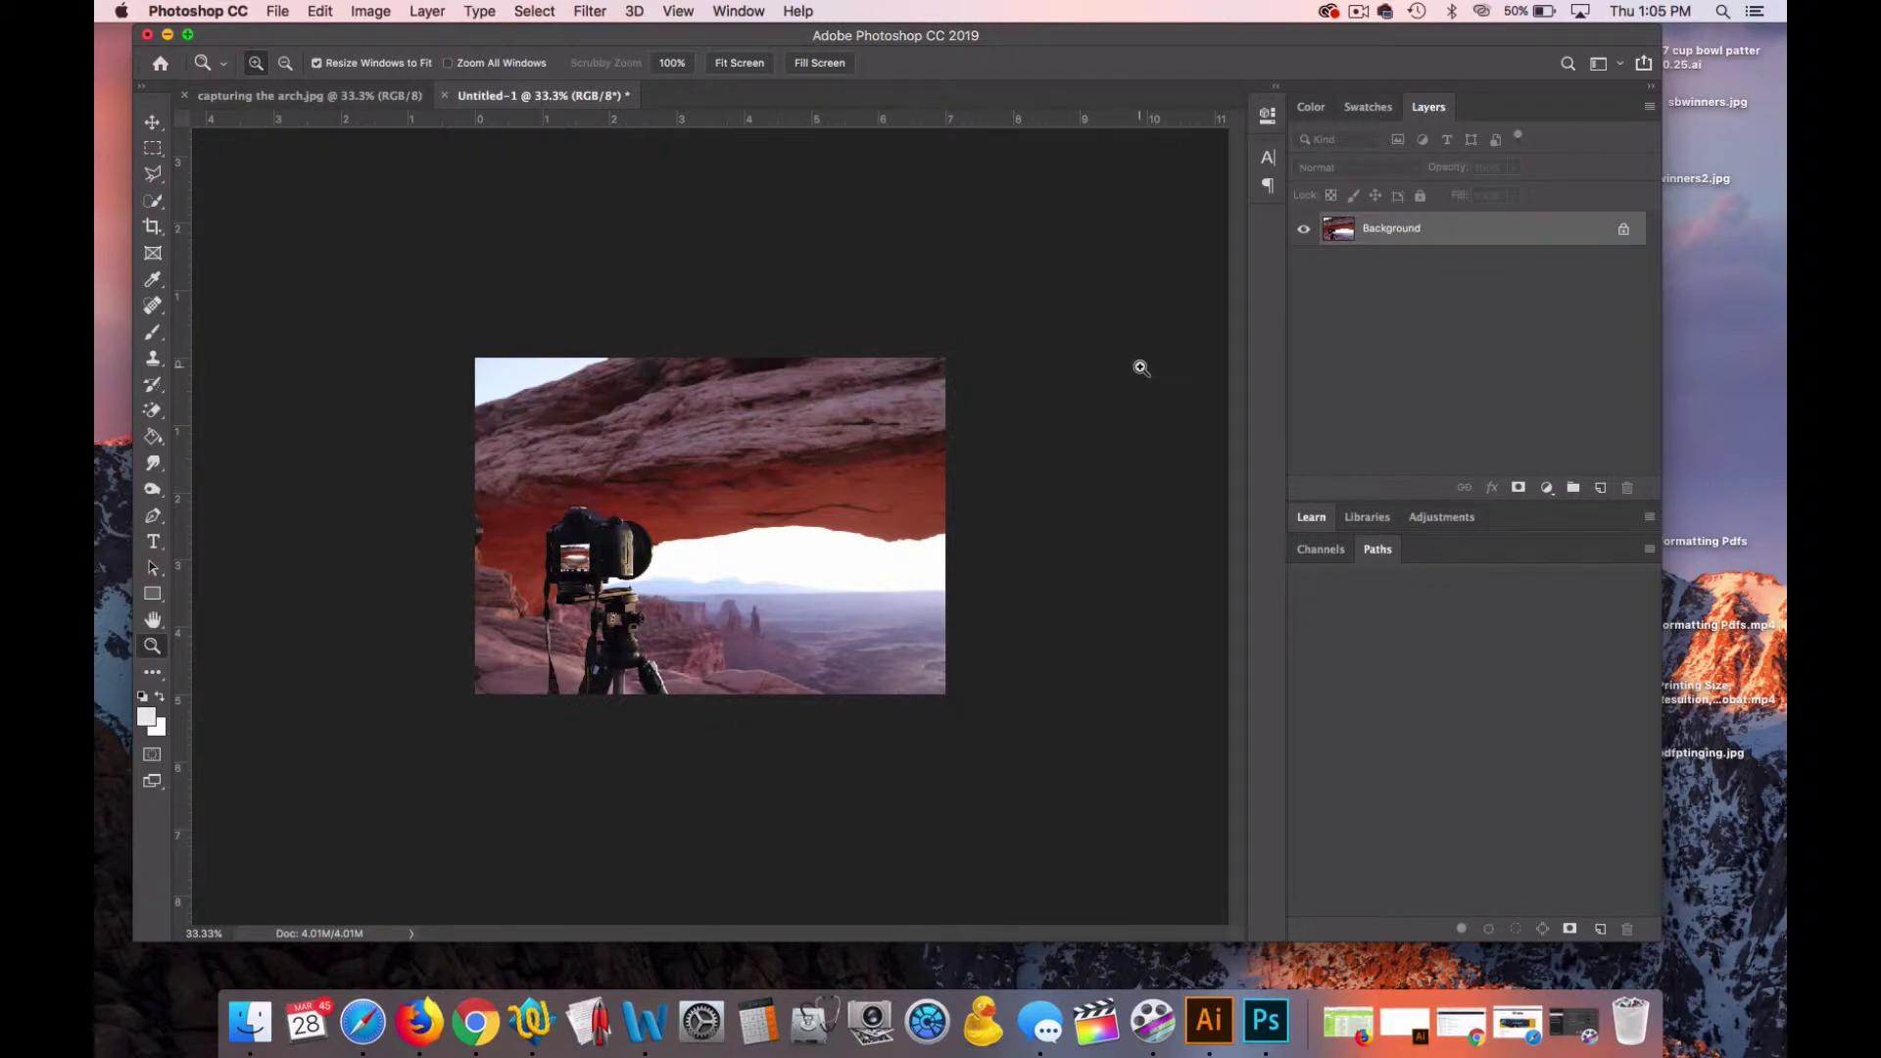
key(super+j)
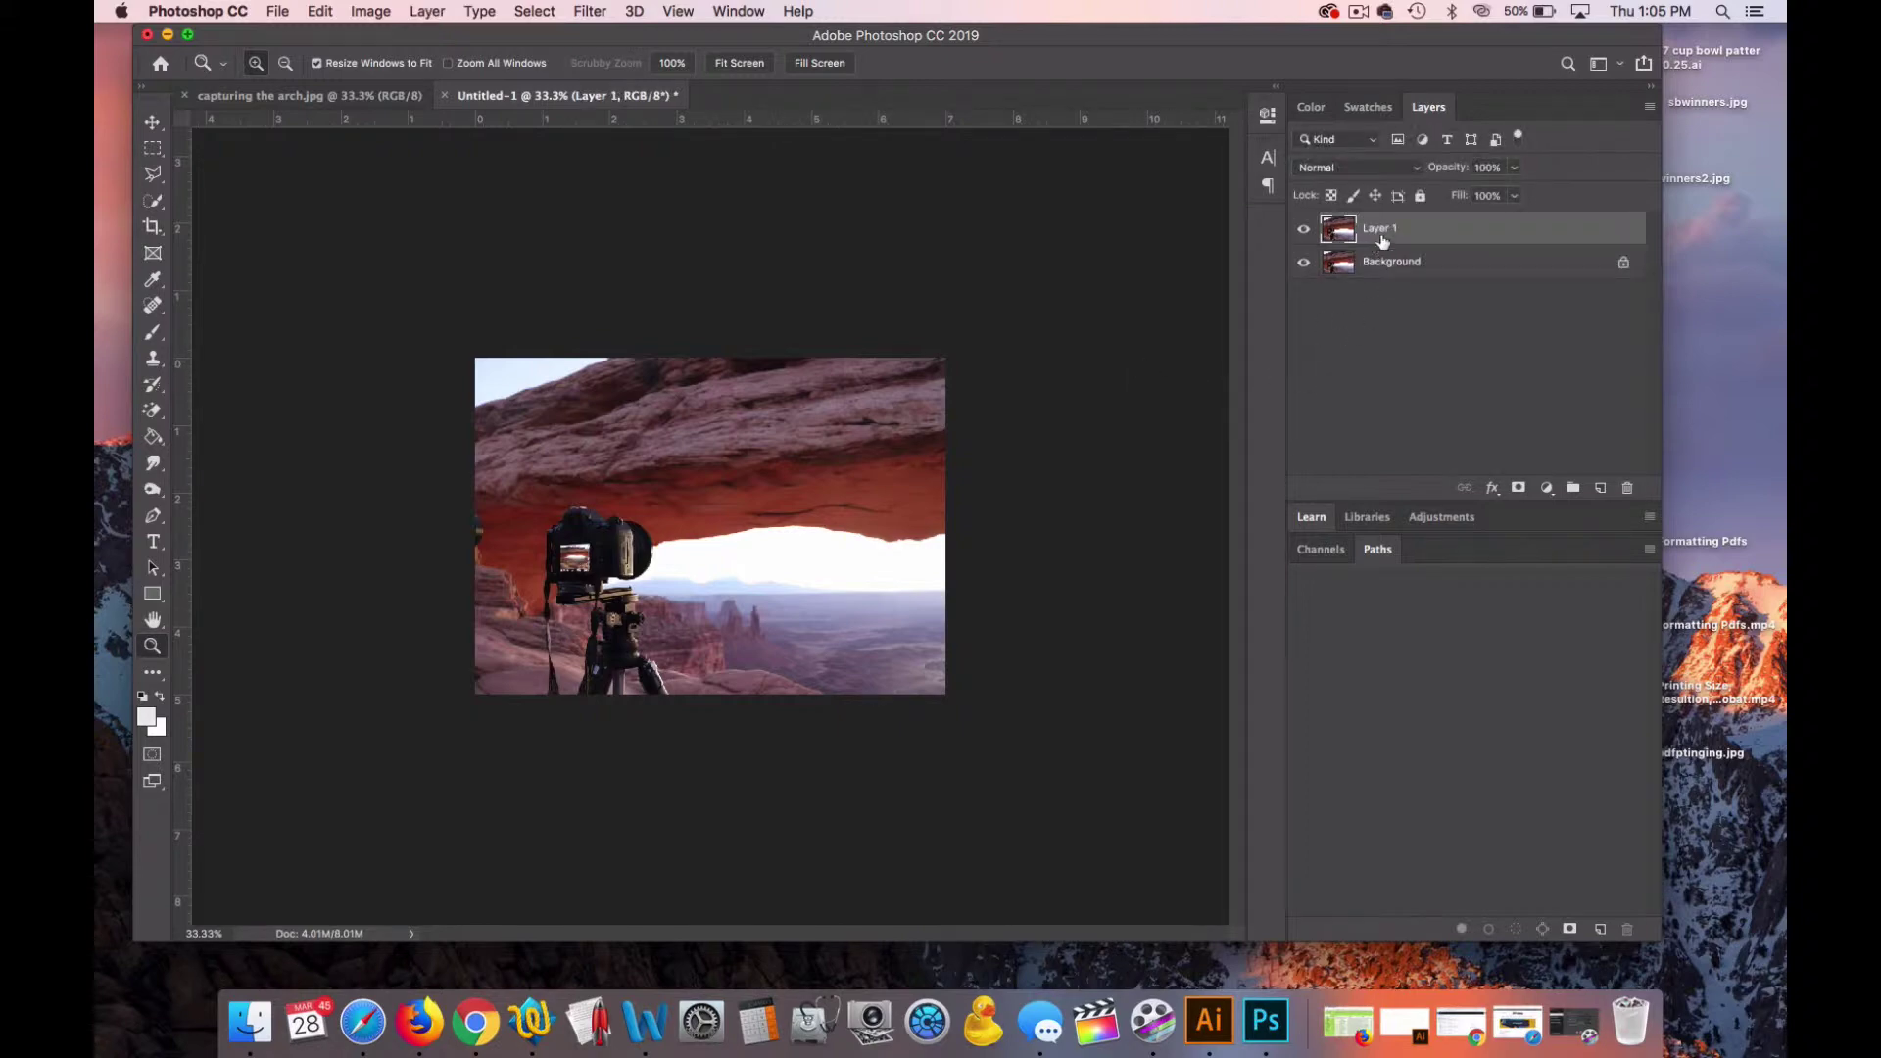
Step: Add a white 80 px Stroke to the new Layer 1
click(1493, 490)
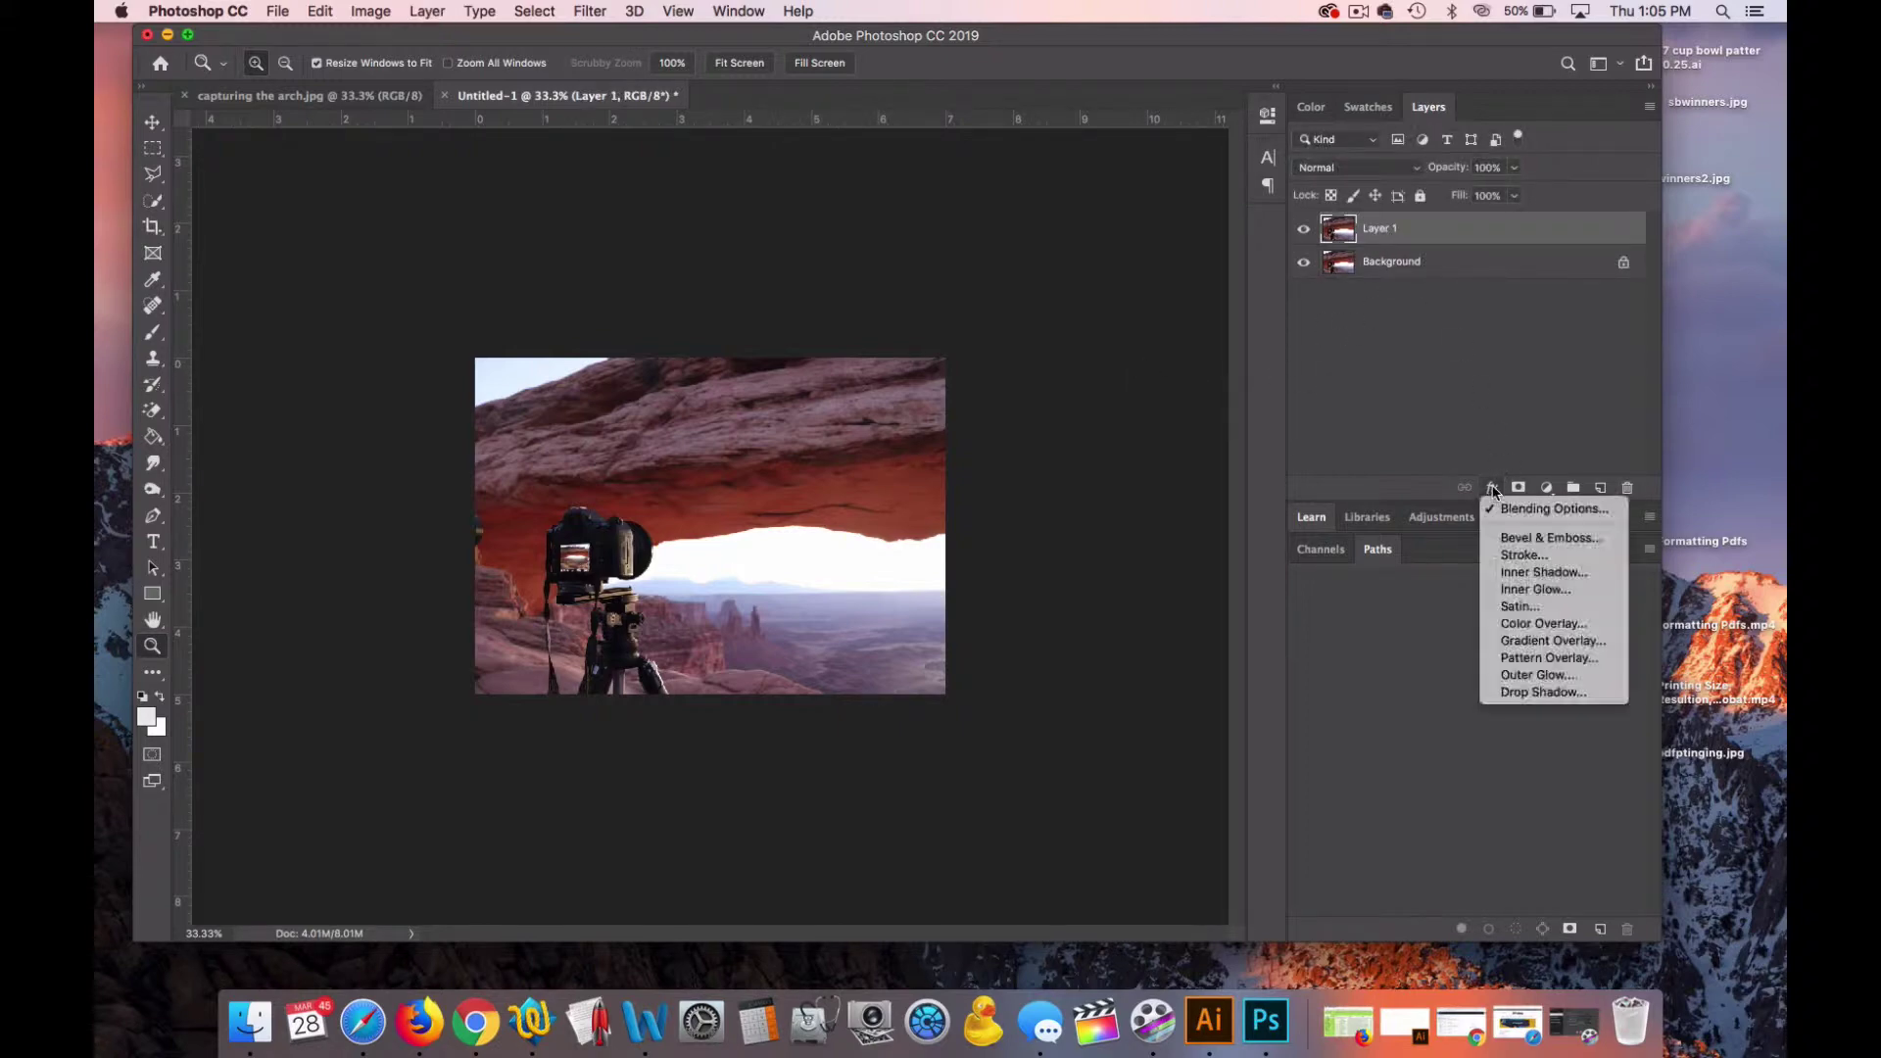
click(1513, 509)
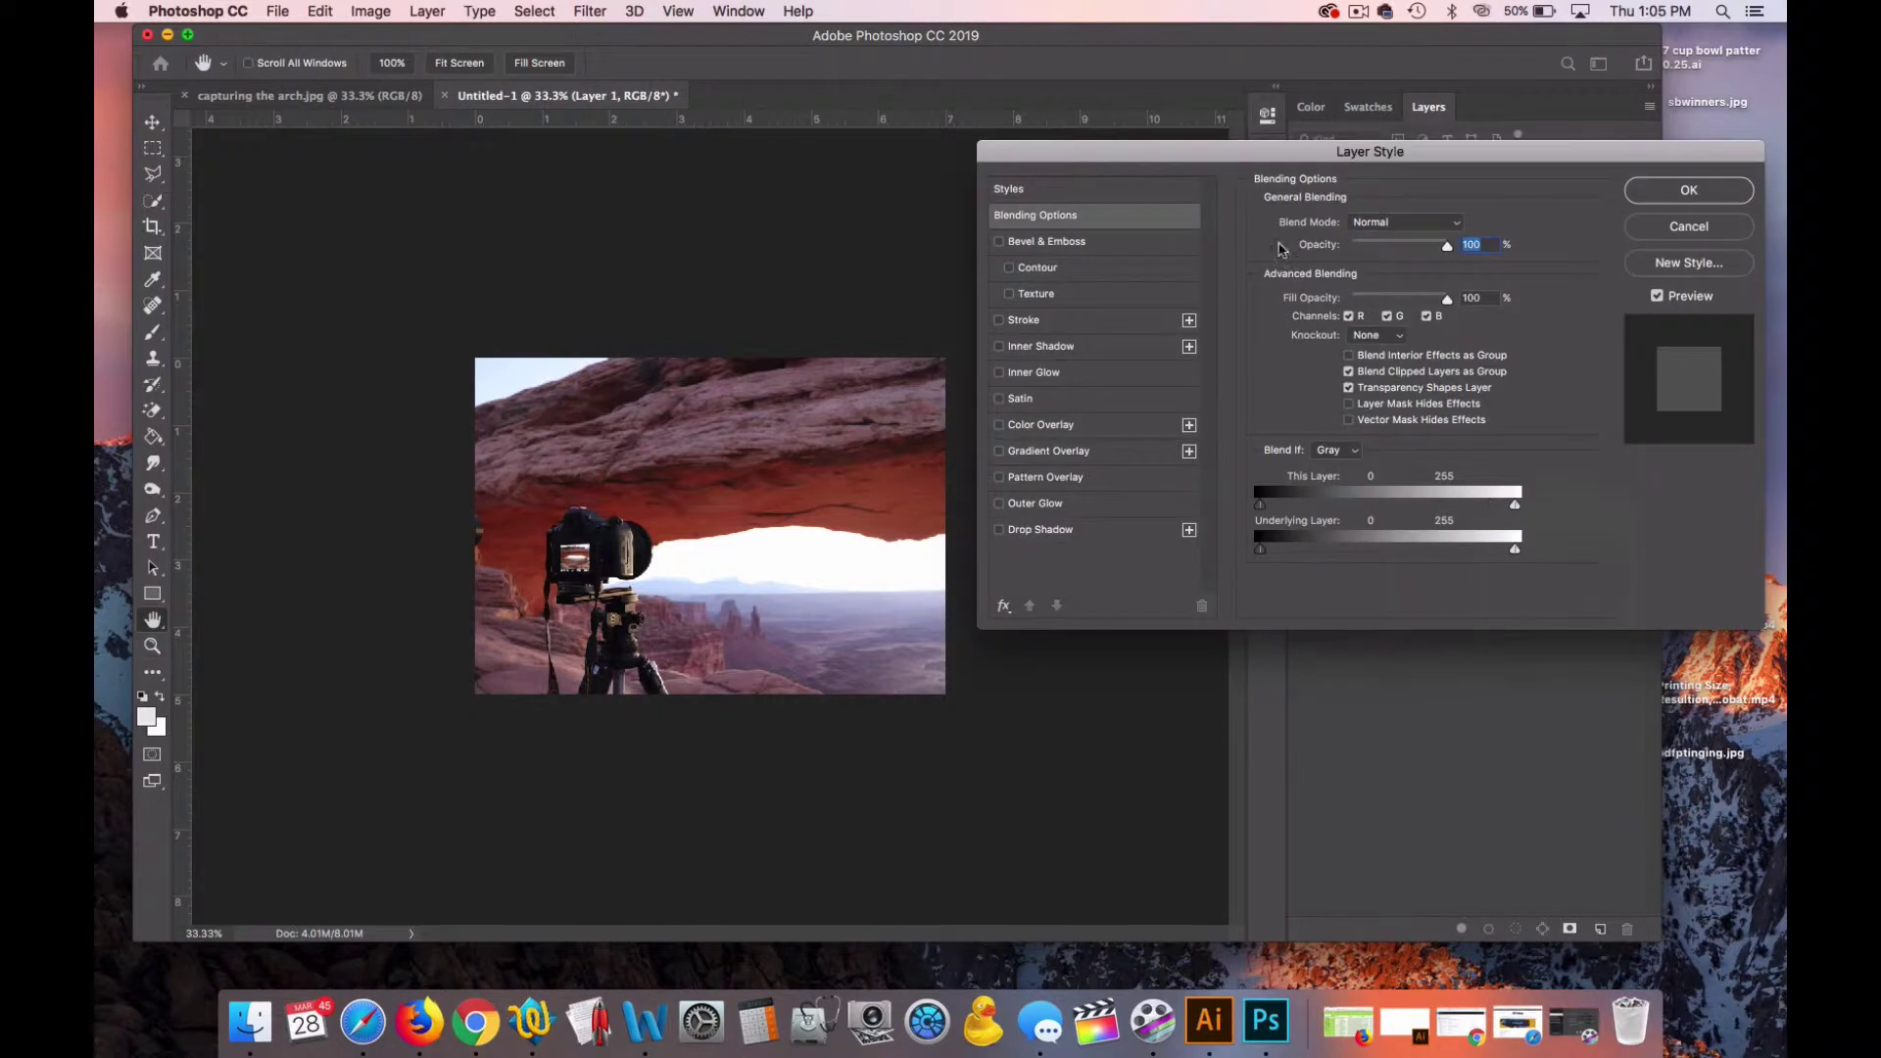
drag(1177, 158, 1189, 151)
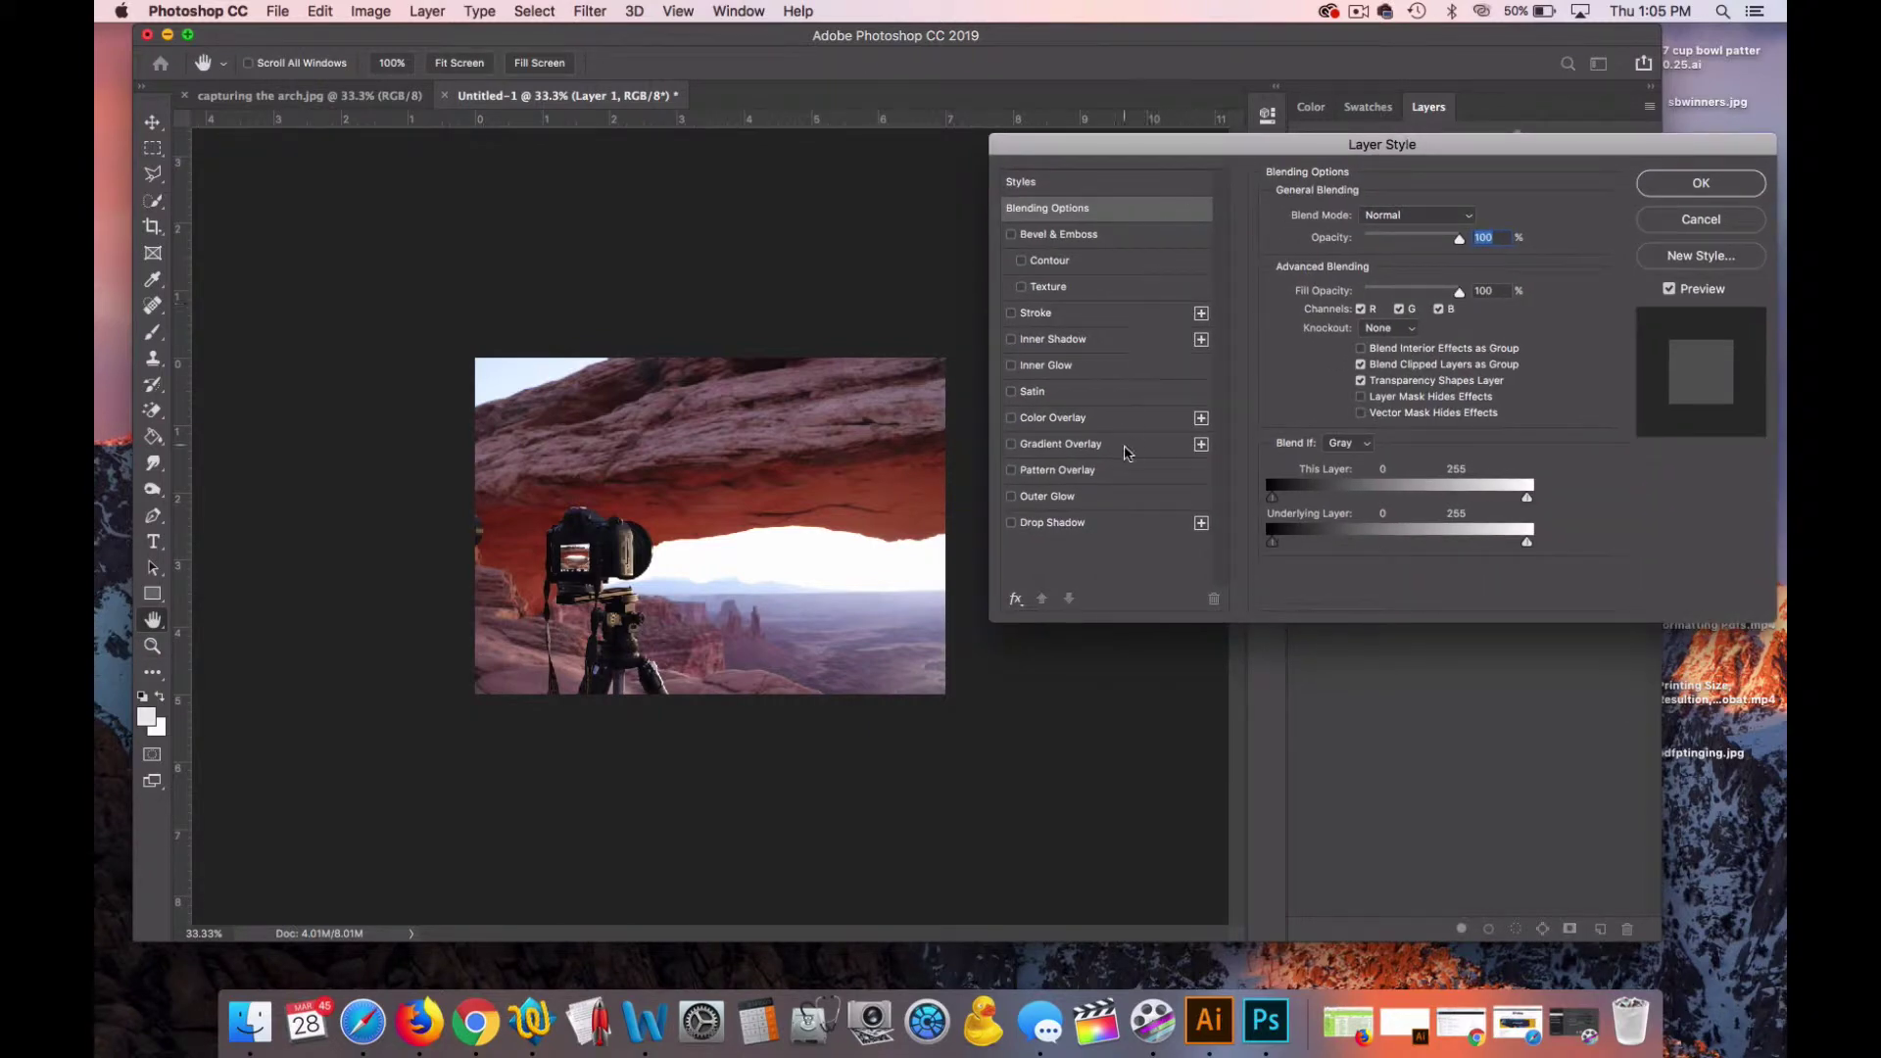
click(1068, 313)
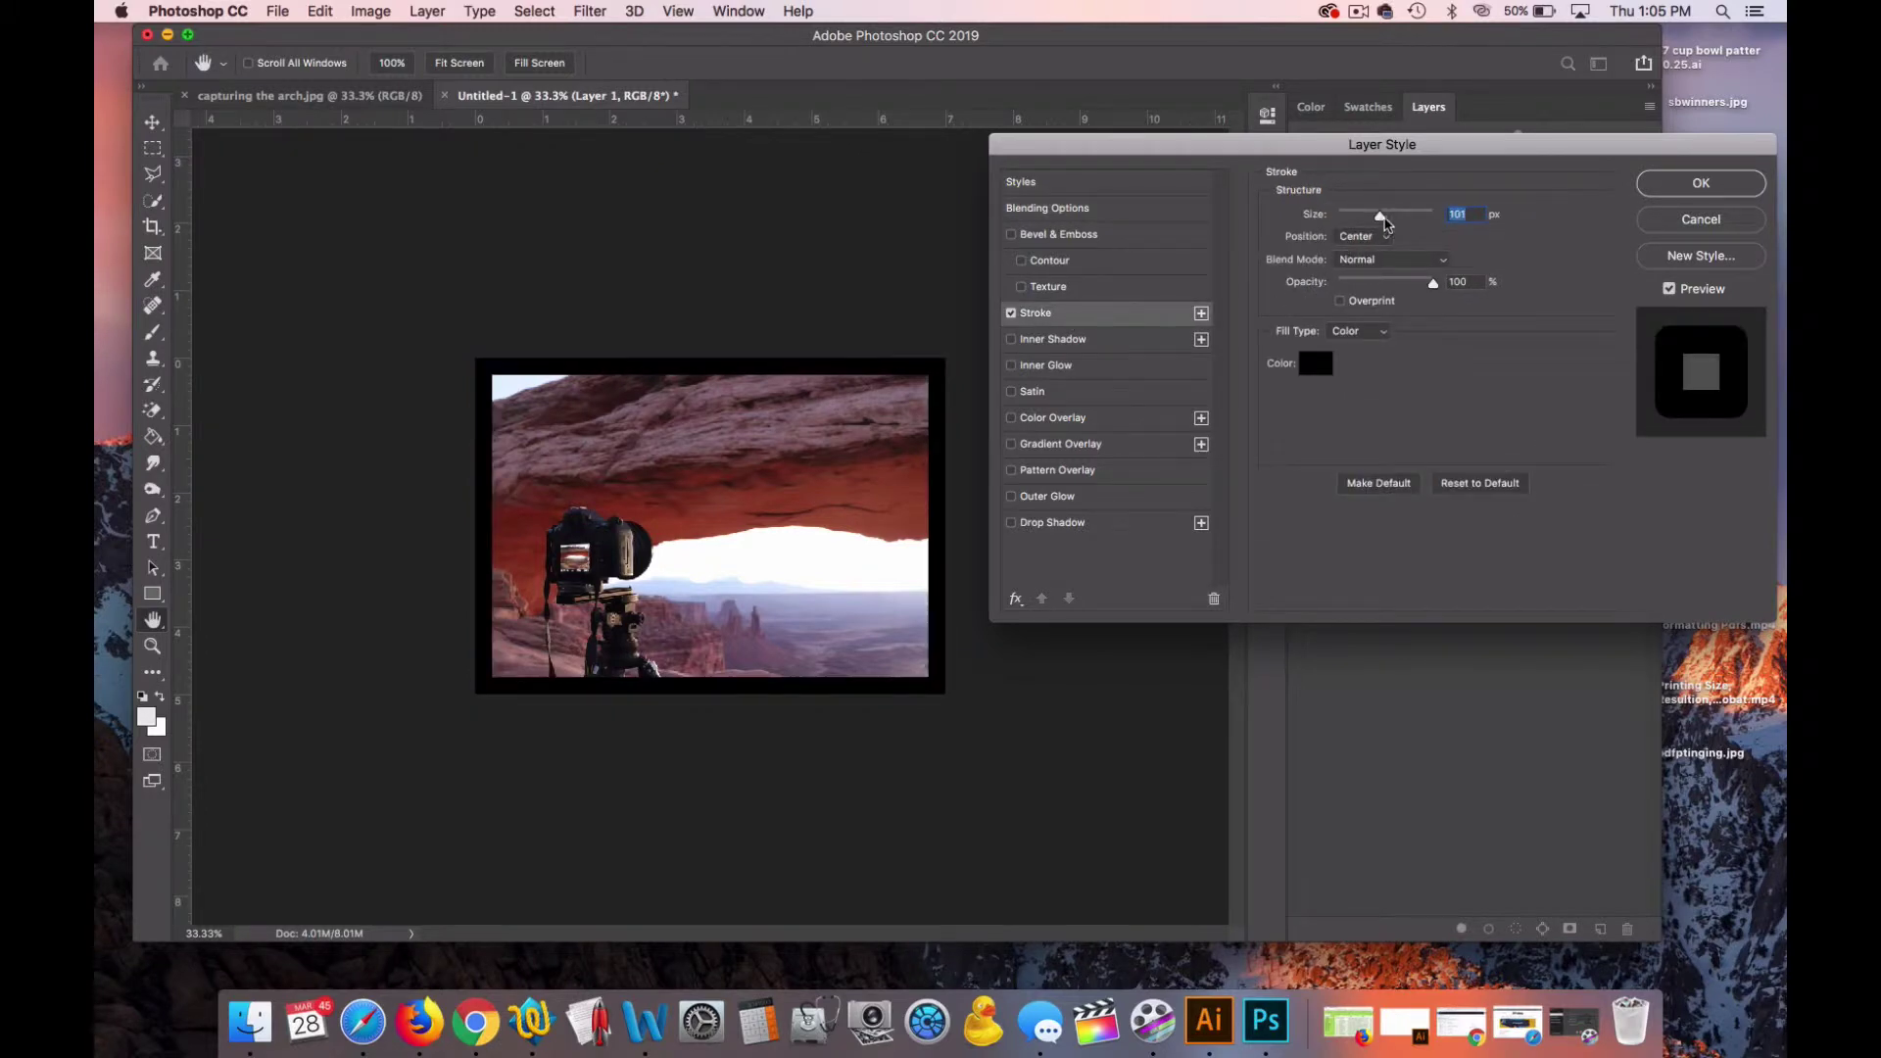
click(1316, 363)
drag(1084, 366, 833, 202)
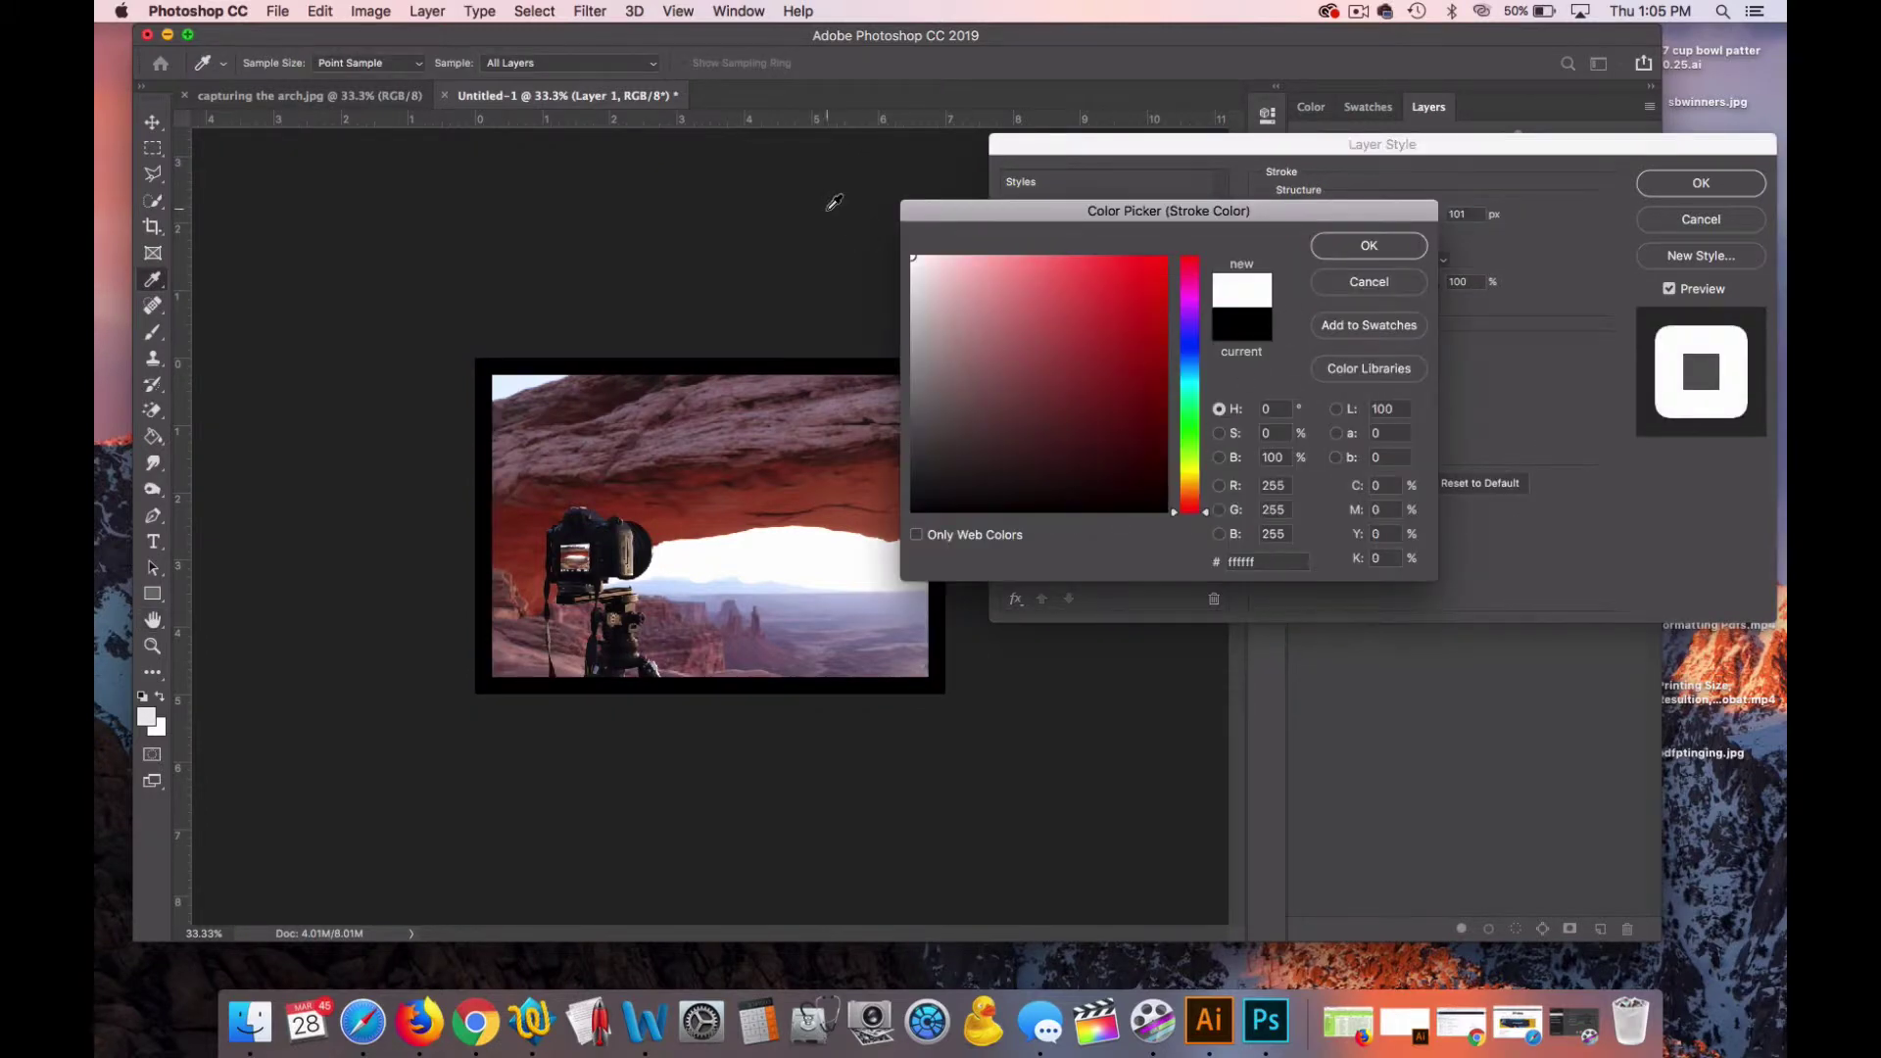
click(1370, 245)
double_click(1457, 216)
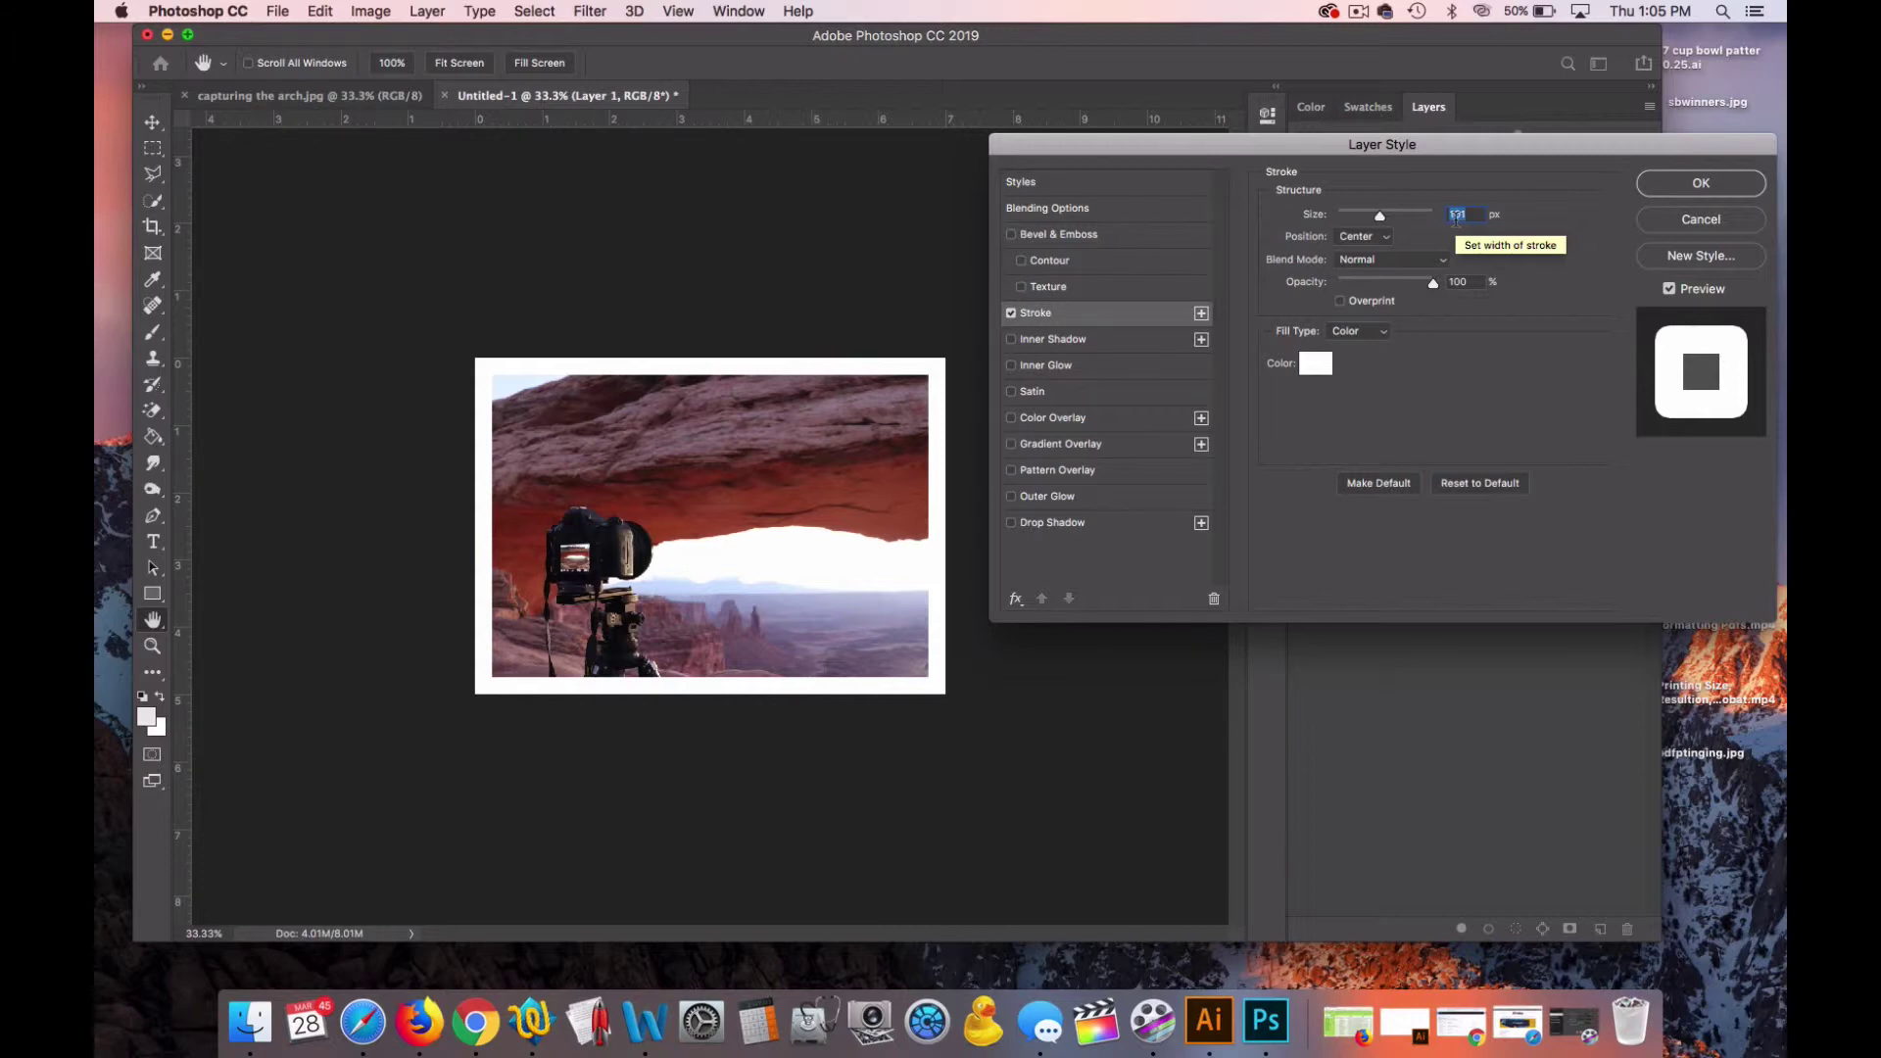
text(80)
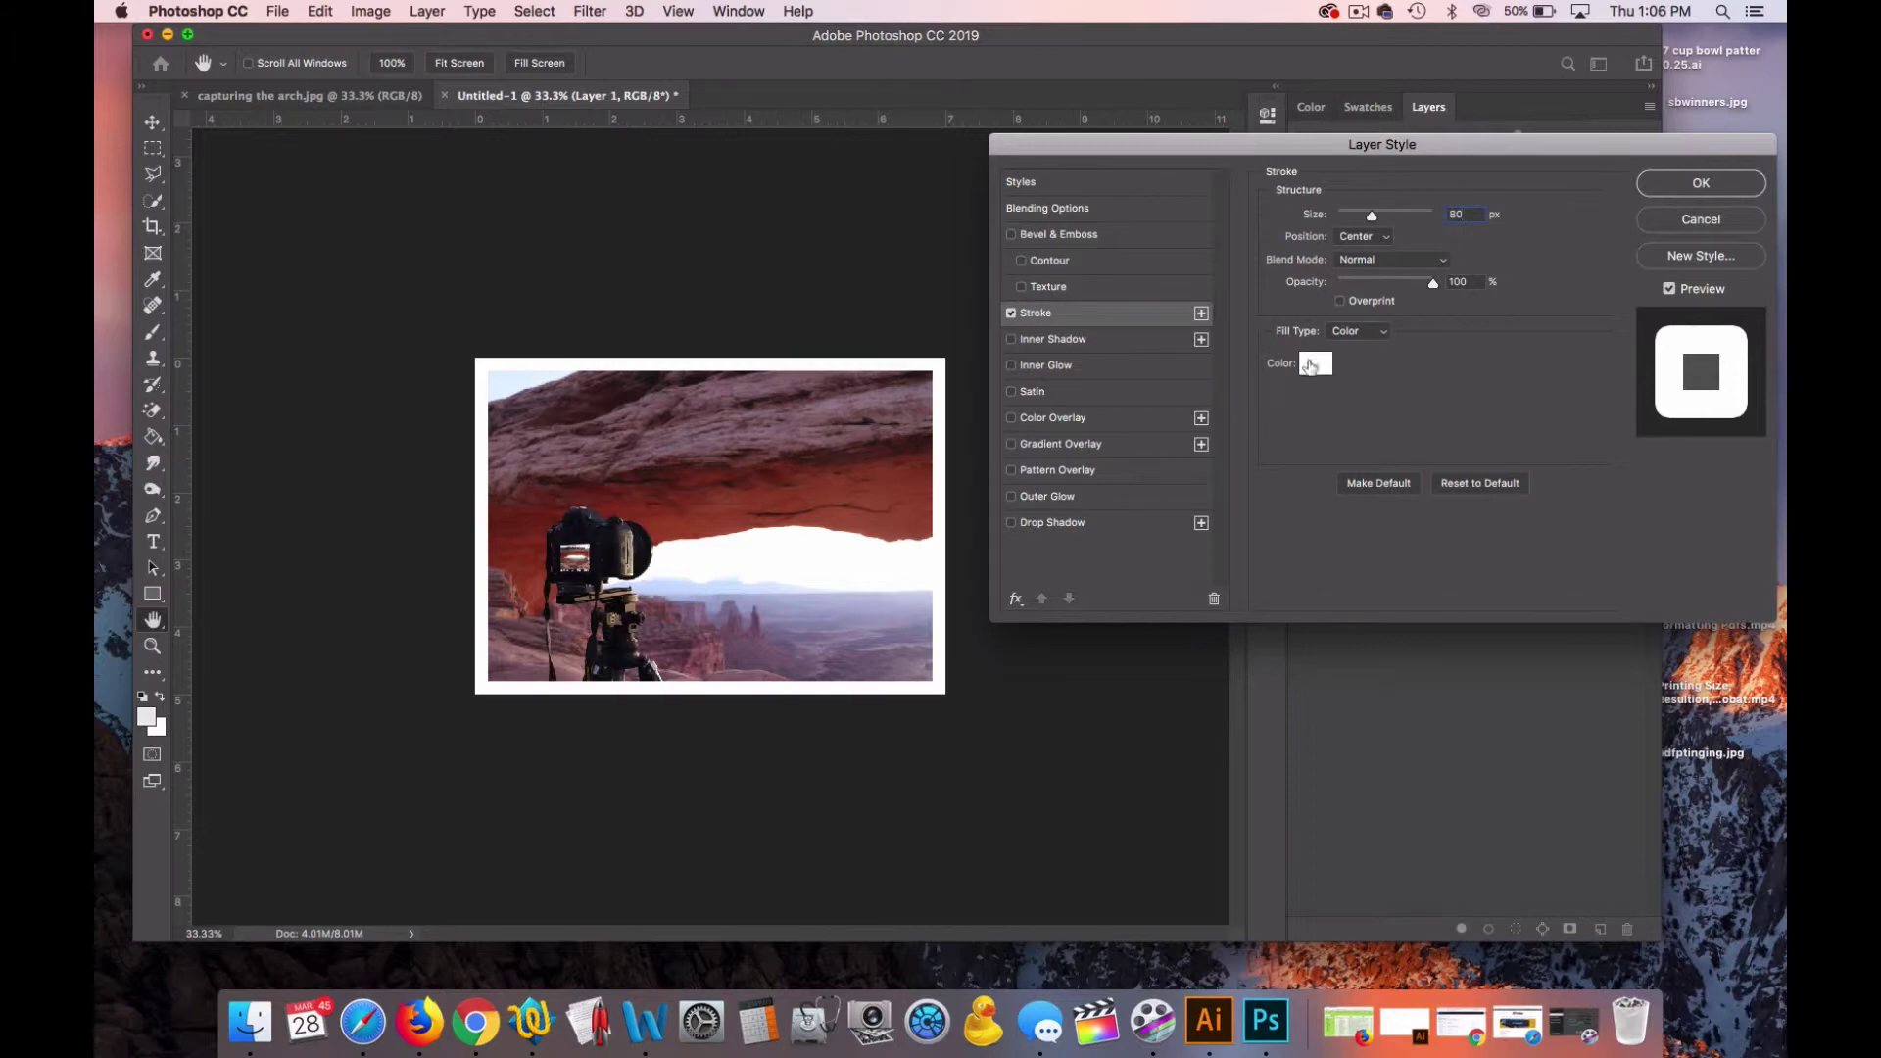
click(1705, 184)
Step: Finish the white stroke and open the Layers panel flyout menu
key(z)
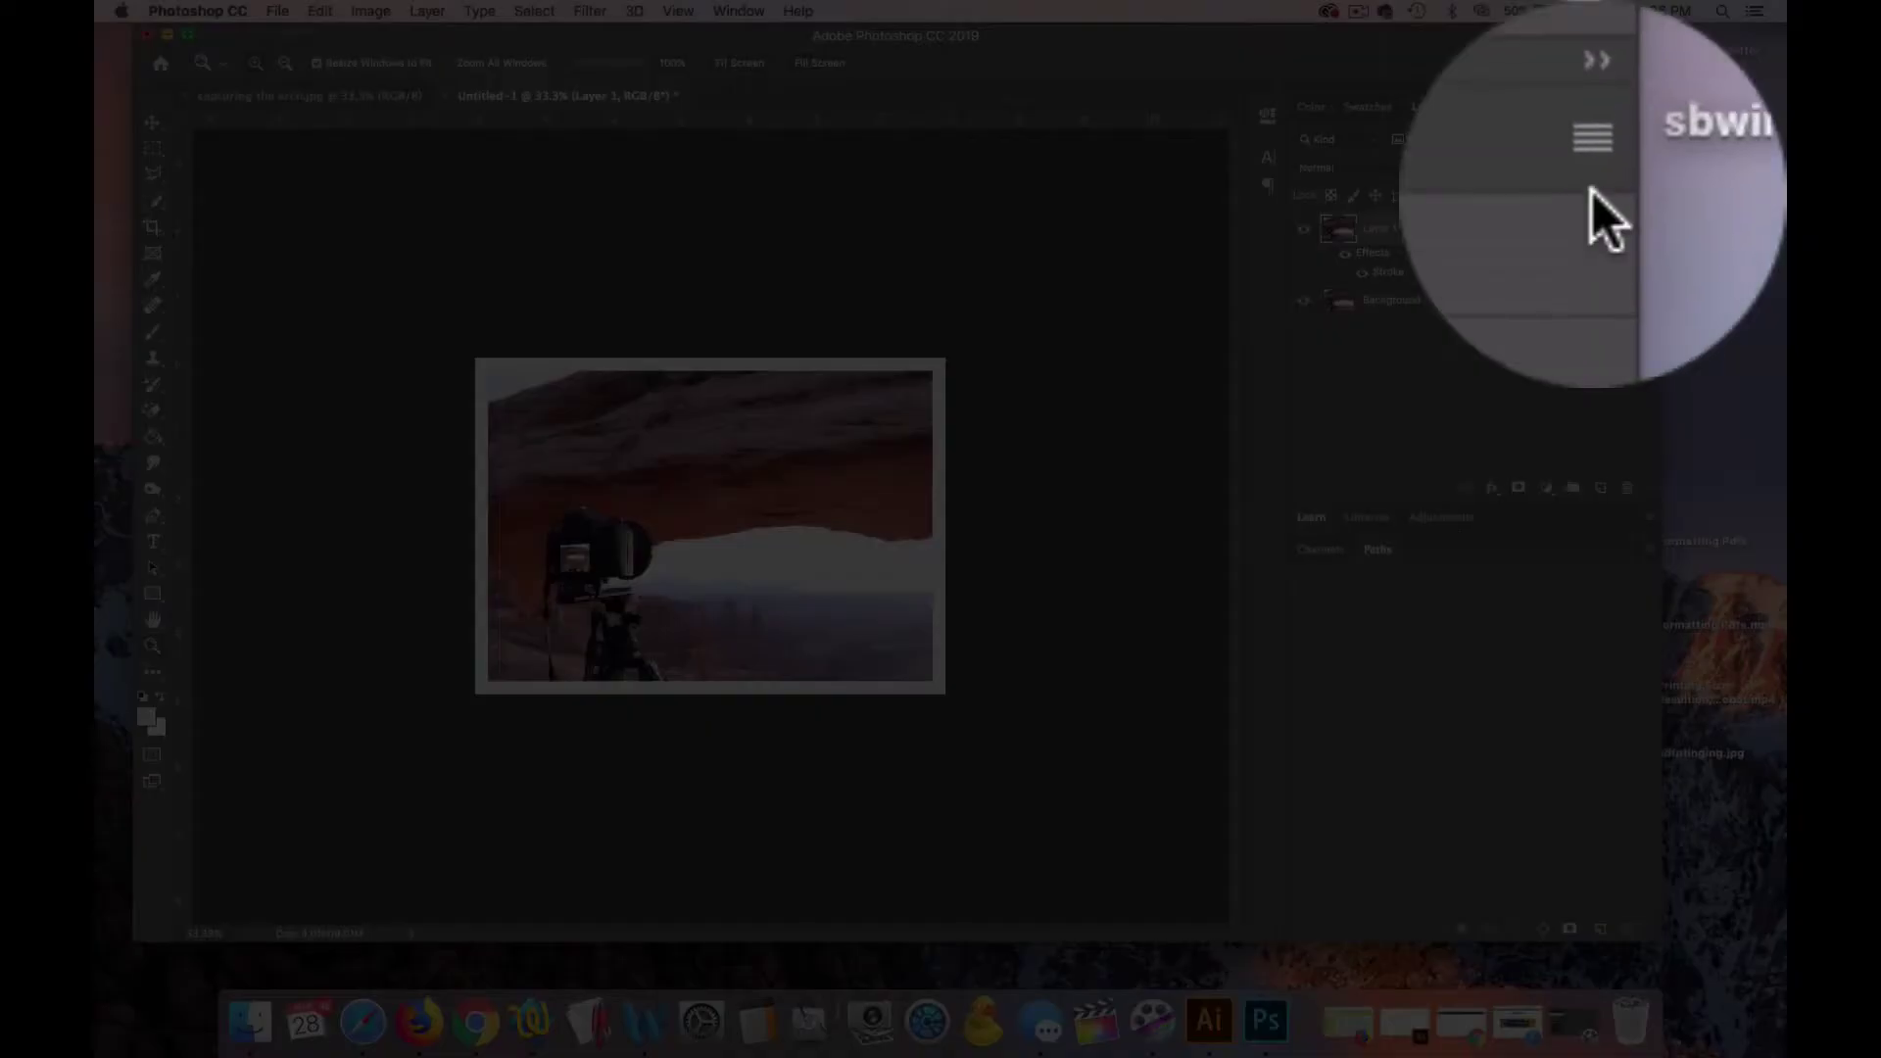
click(1650, 105)
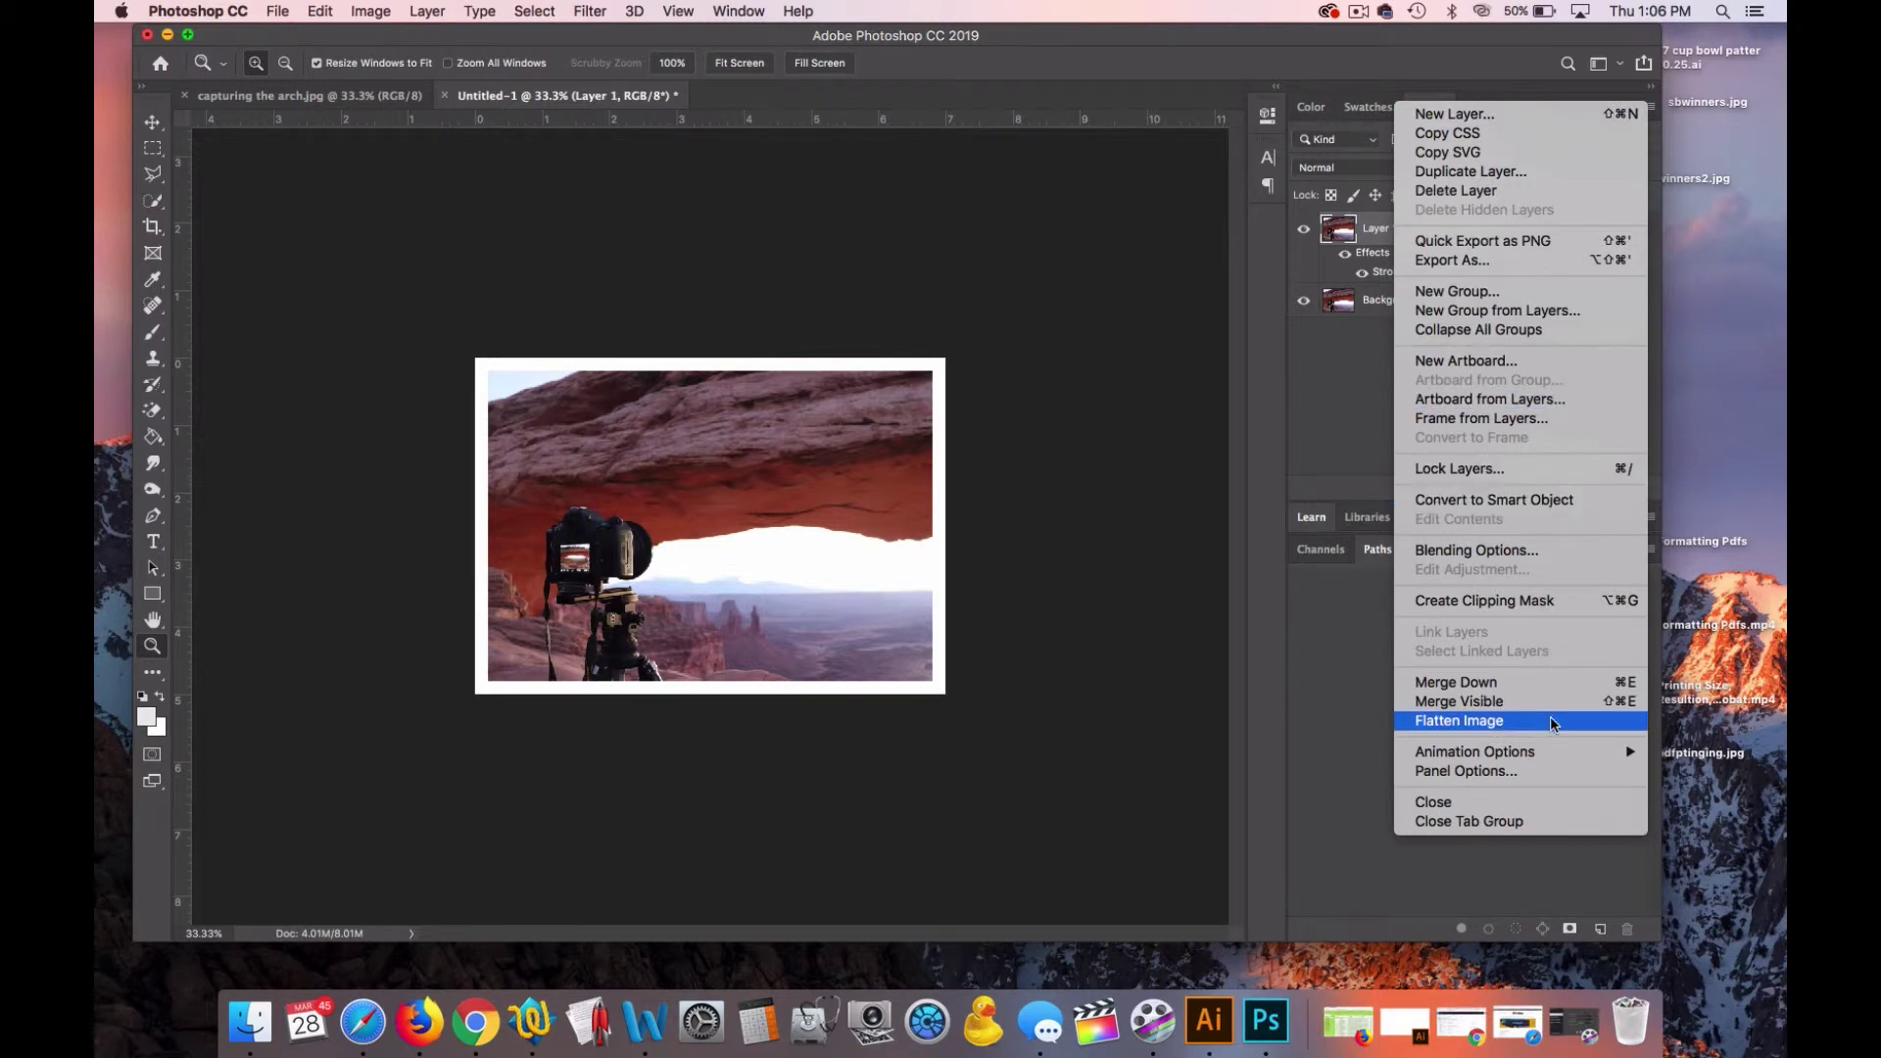
Step: Flatten the image, duplicate the photo layer and enable Stroke in its Blending Options
click(1554, 721)
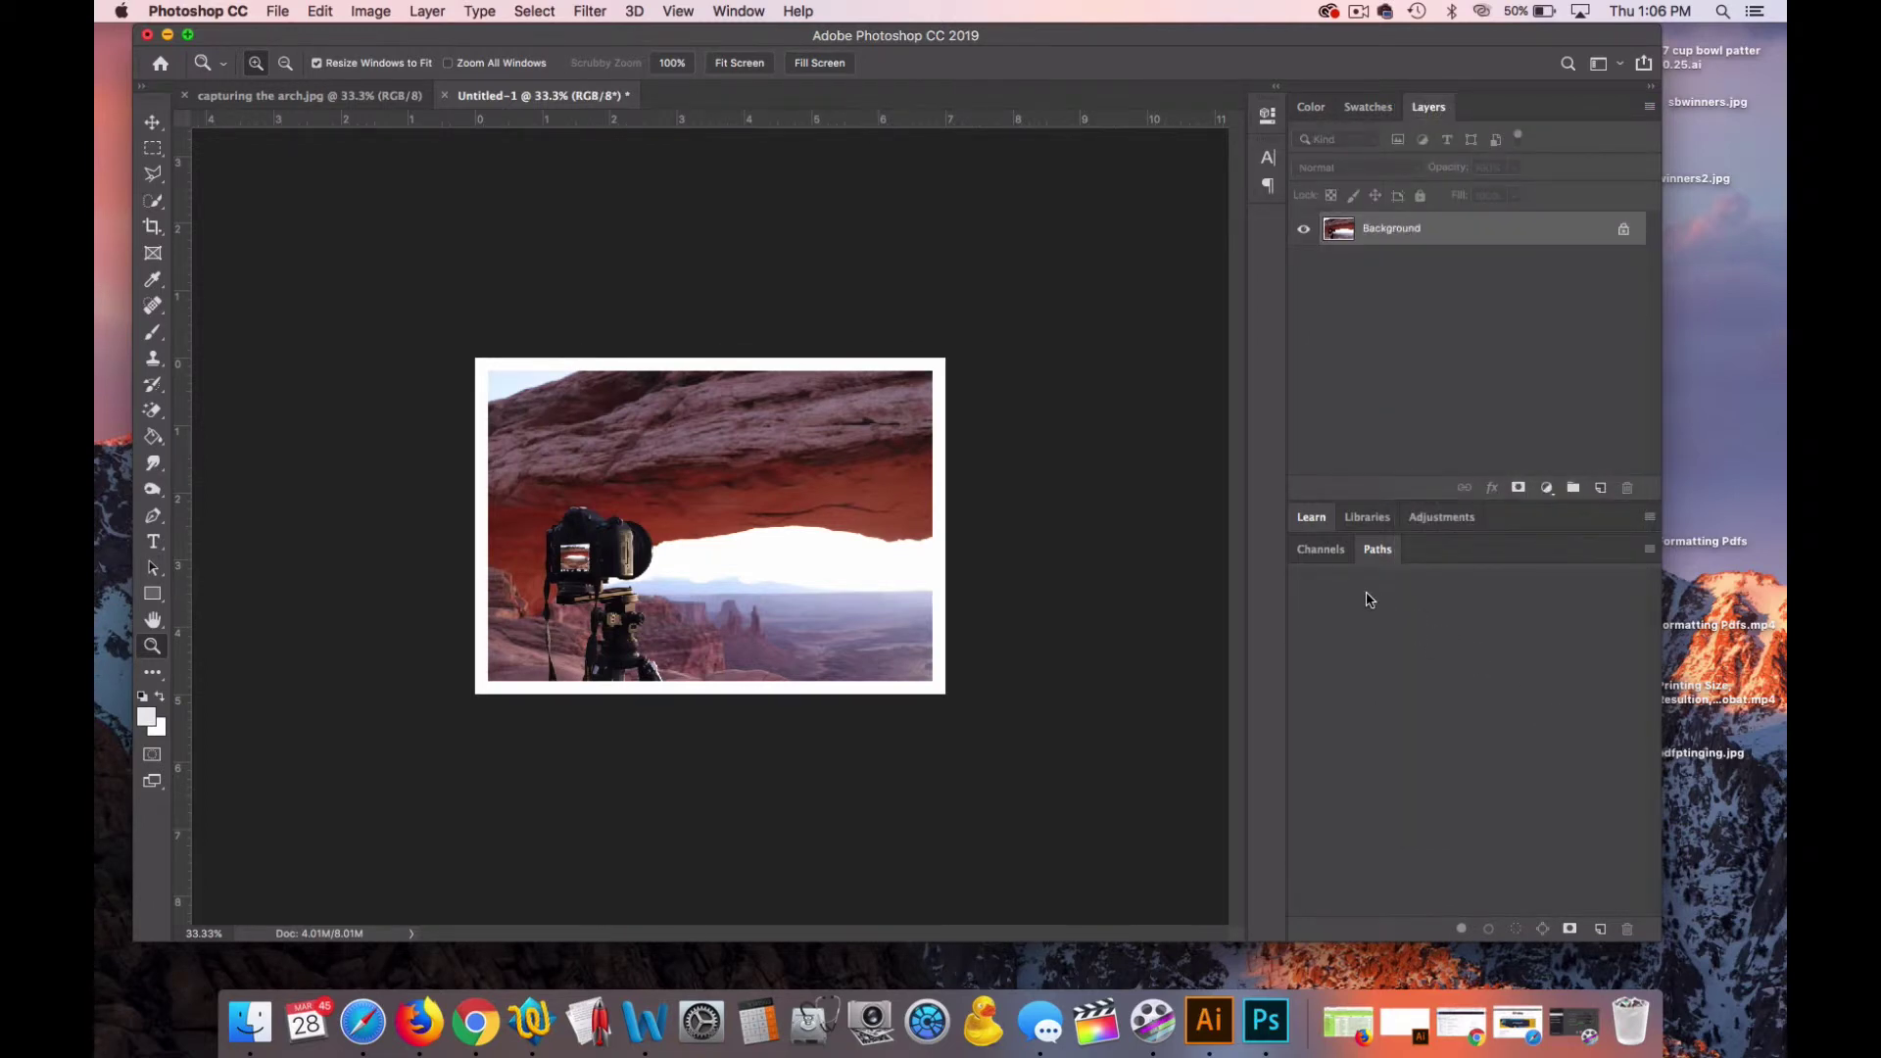
key(super+j)
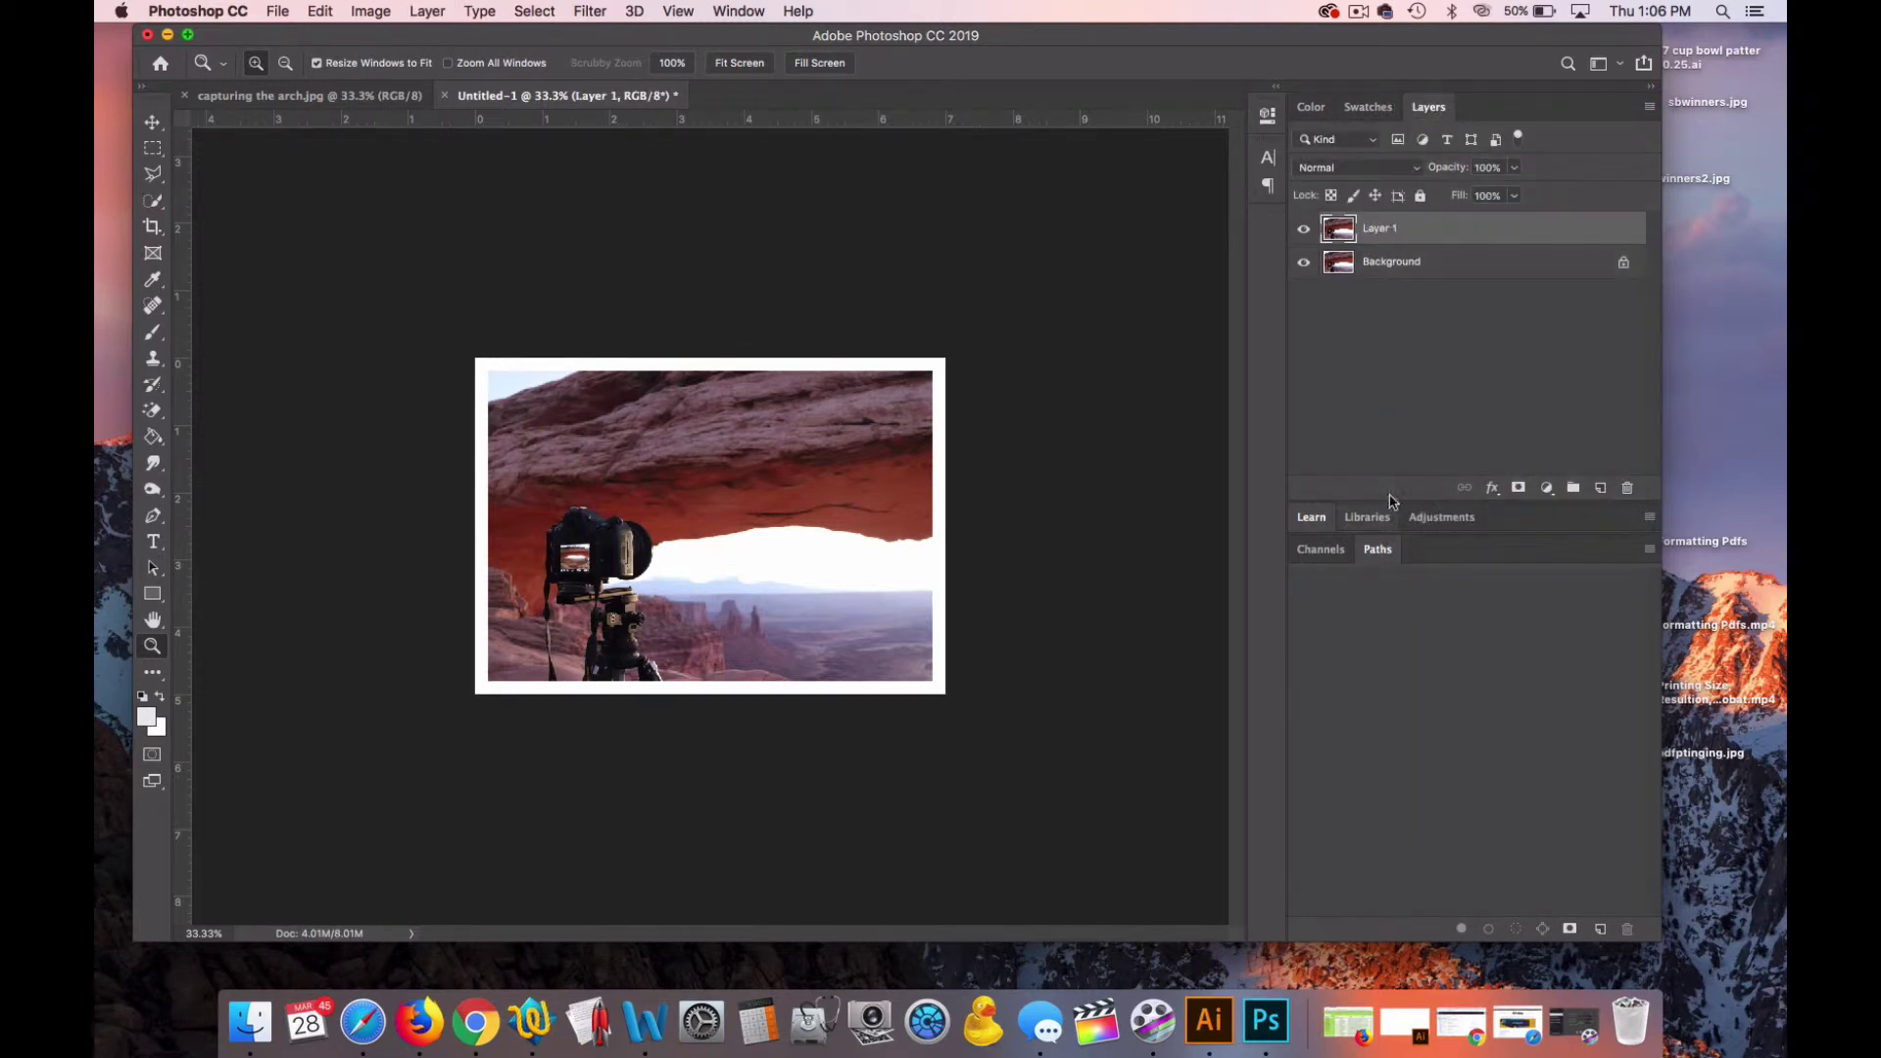
click(1492, 487)
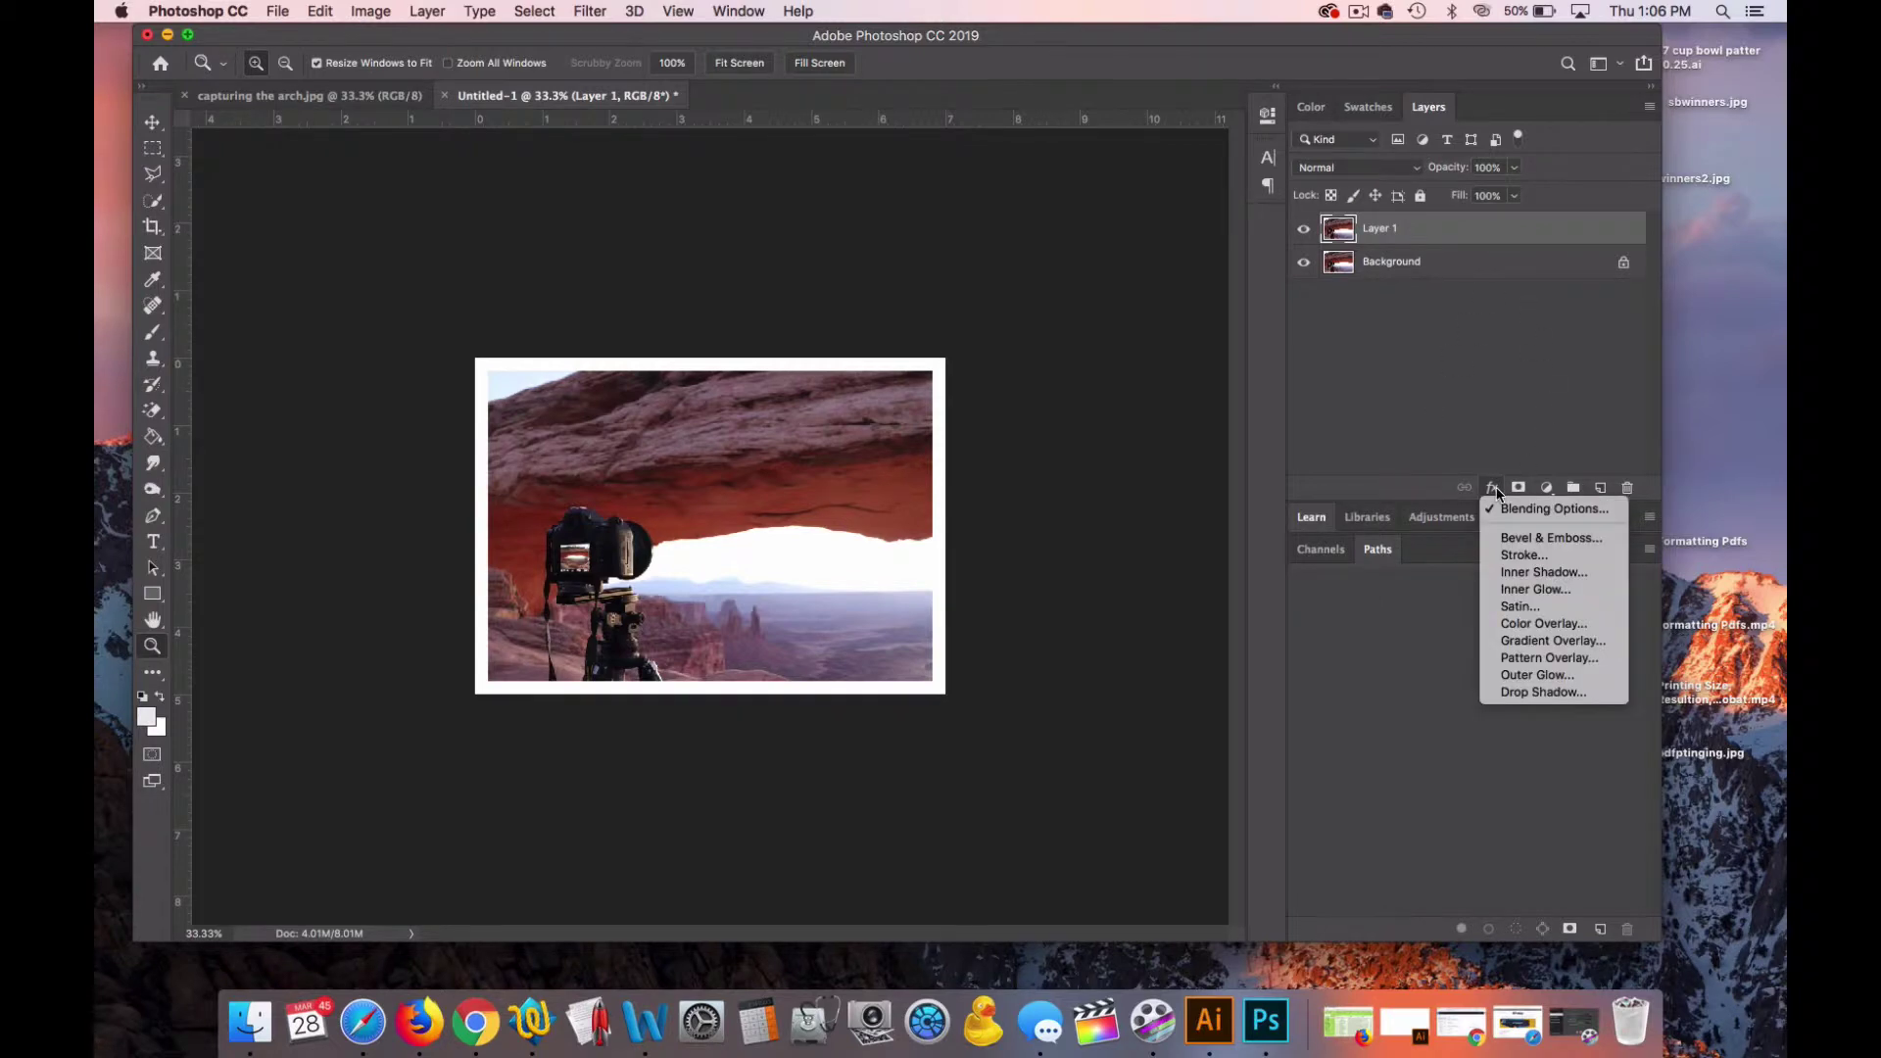
click(1517, 508)
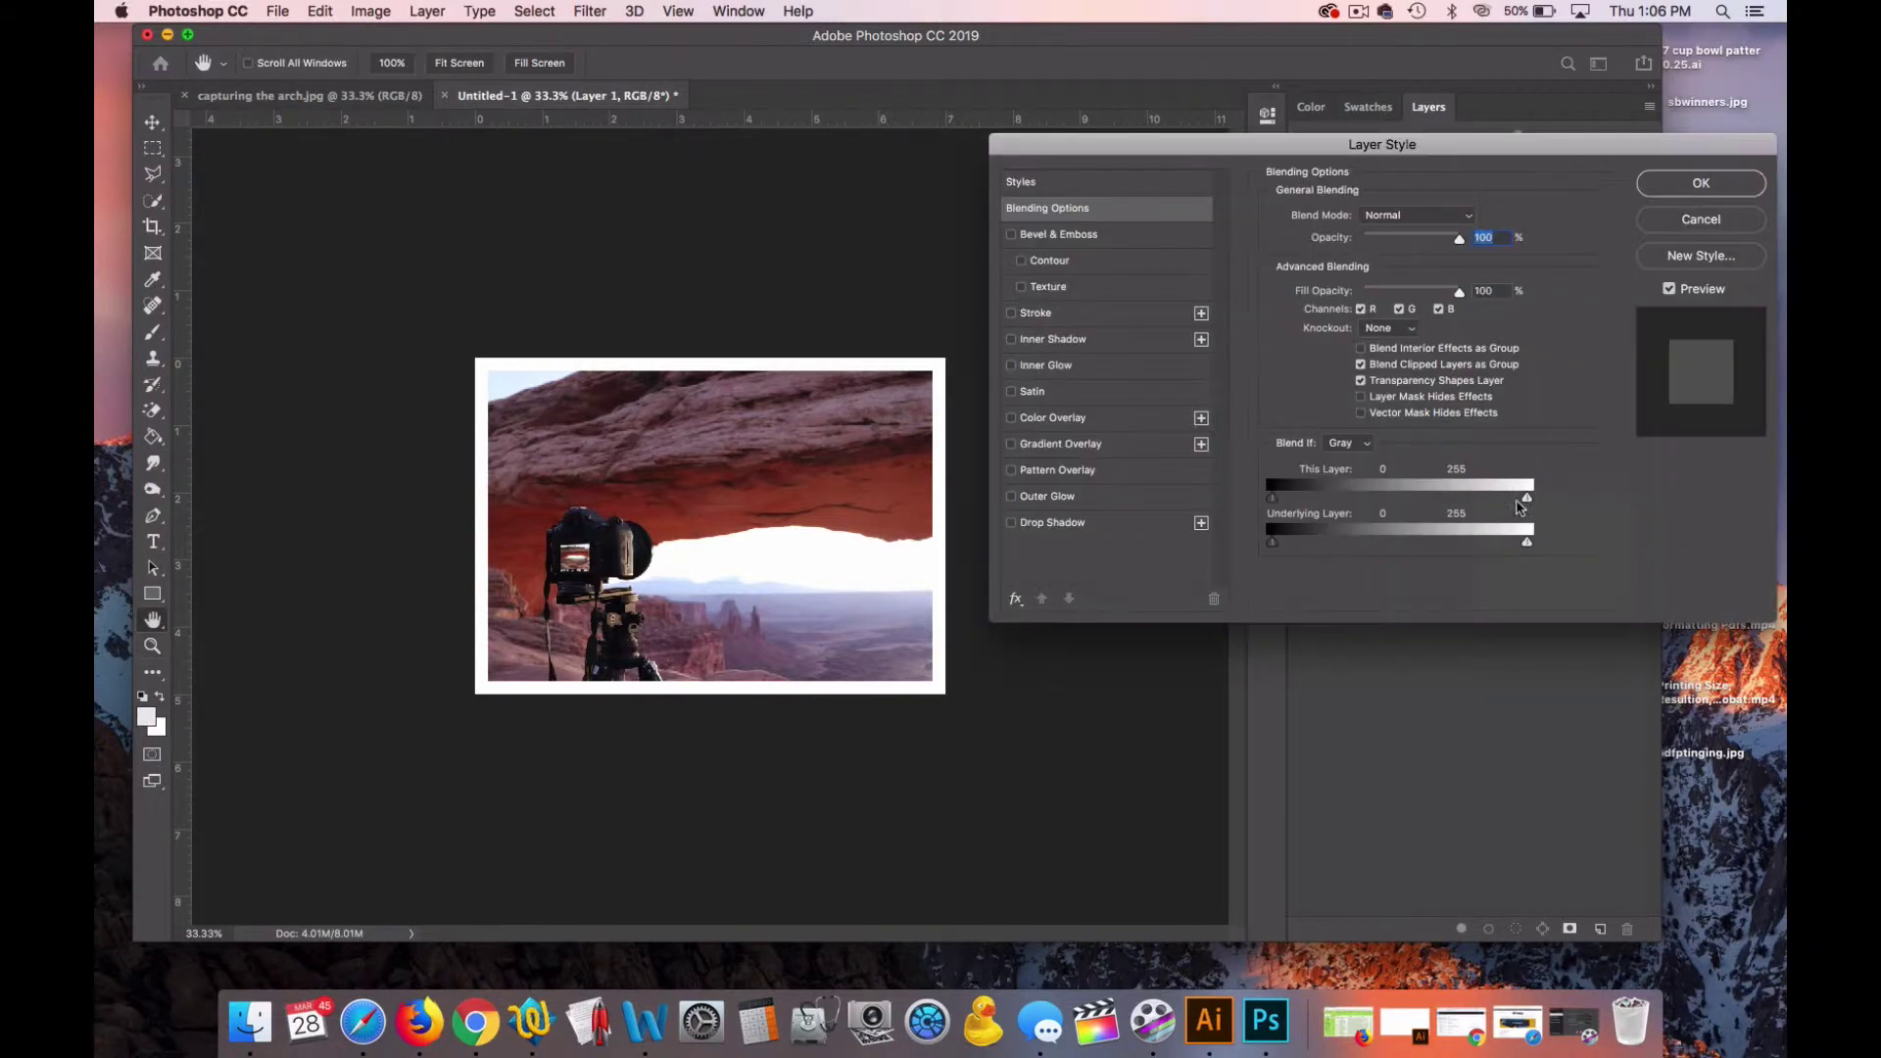
drag(1198, 156, 1218, 143)
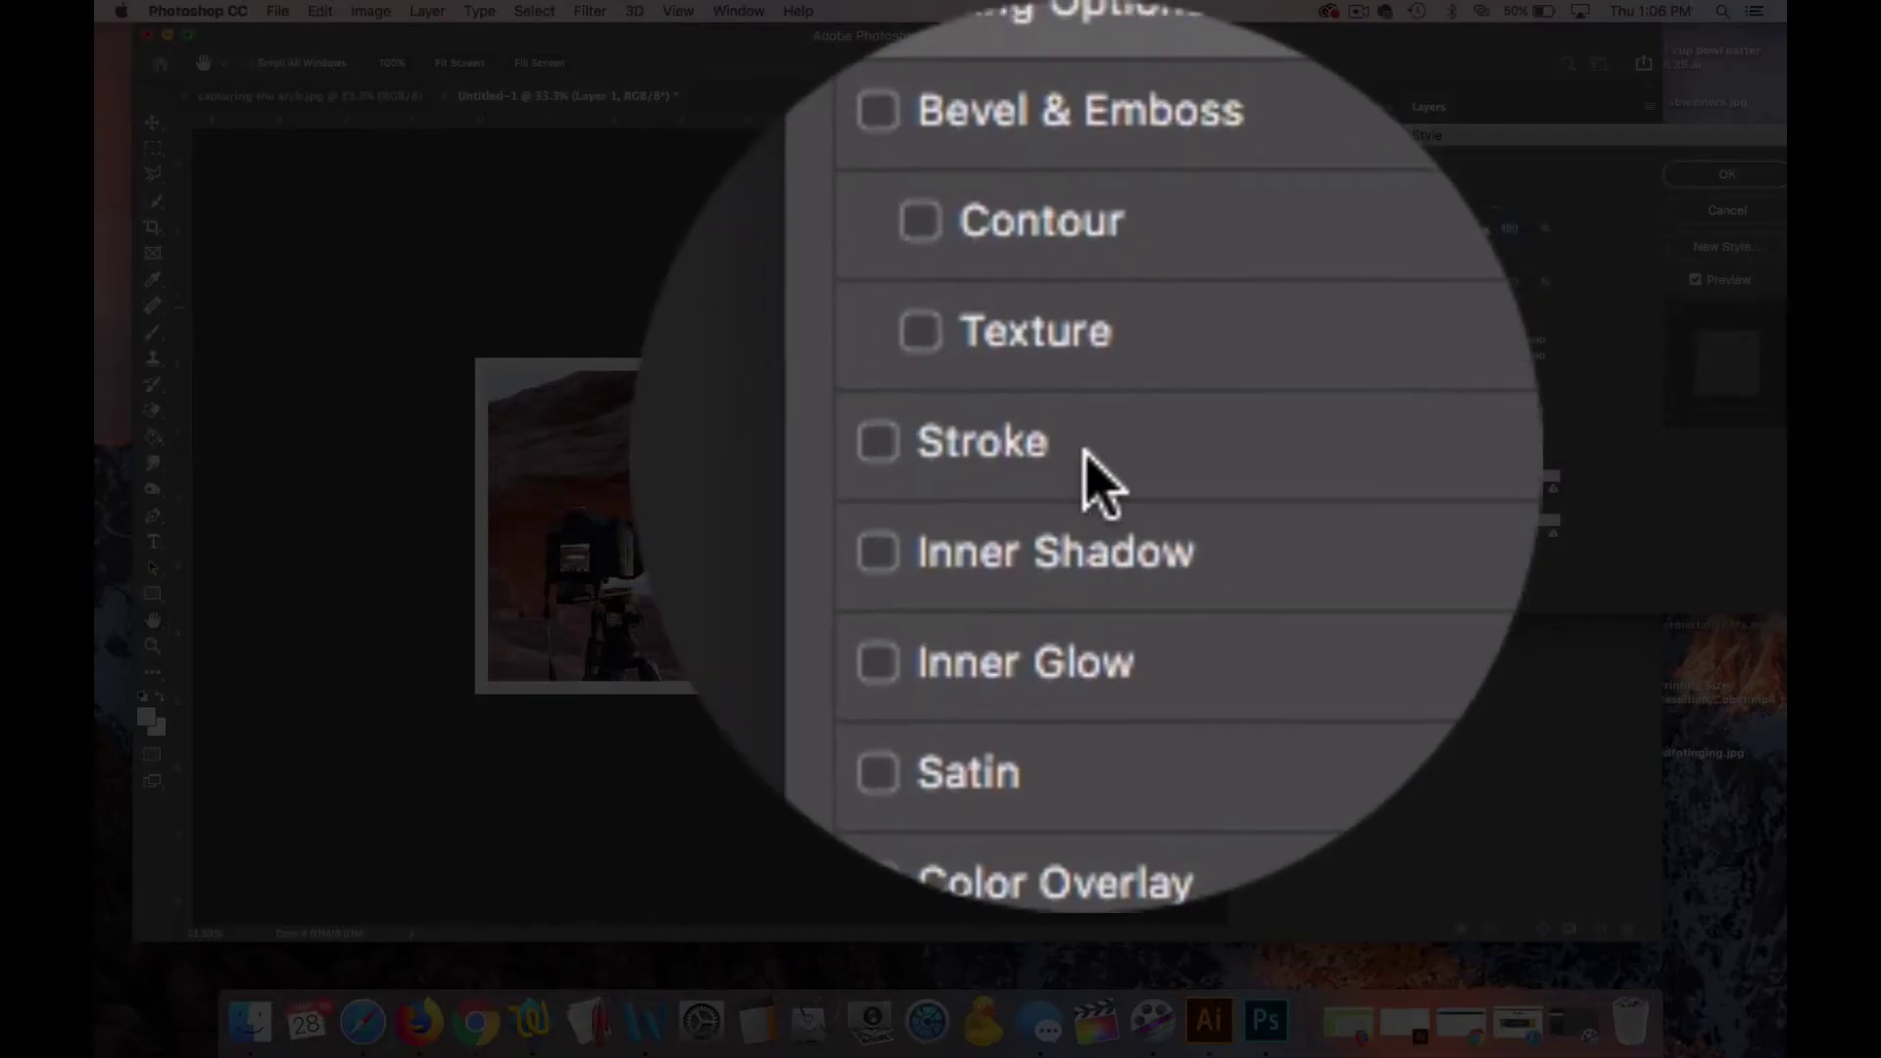
click(1081, 306)
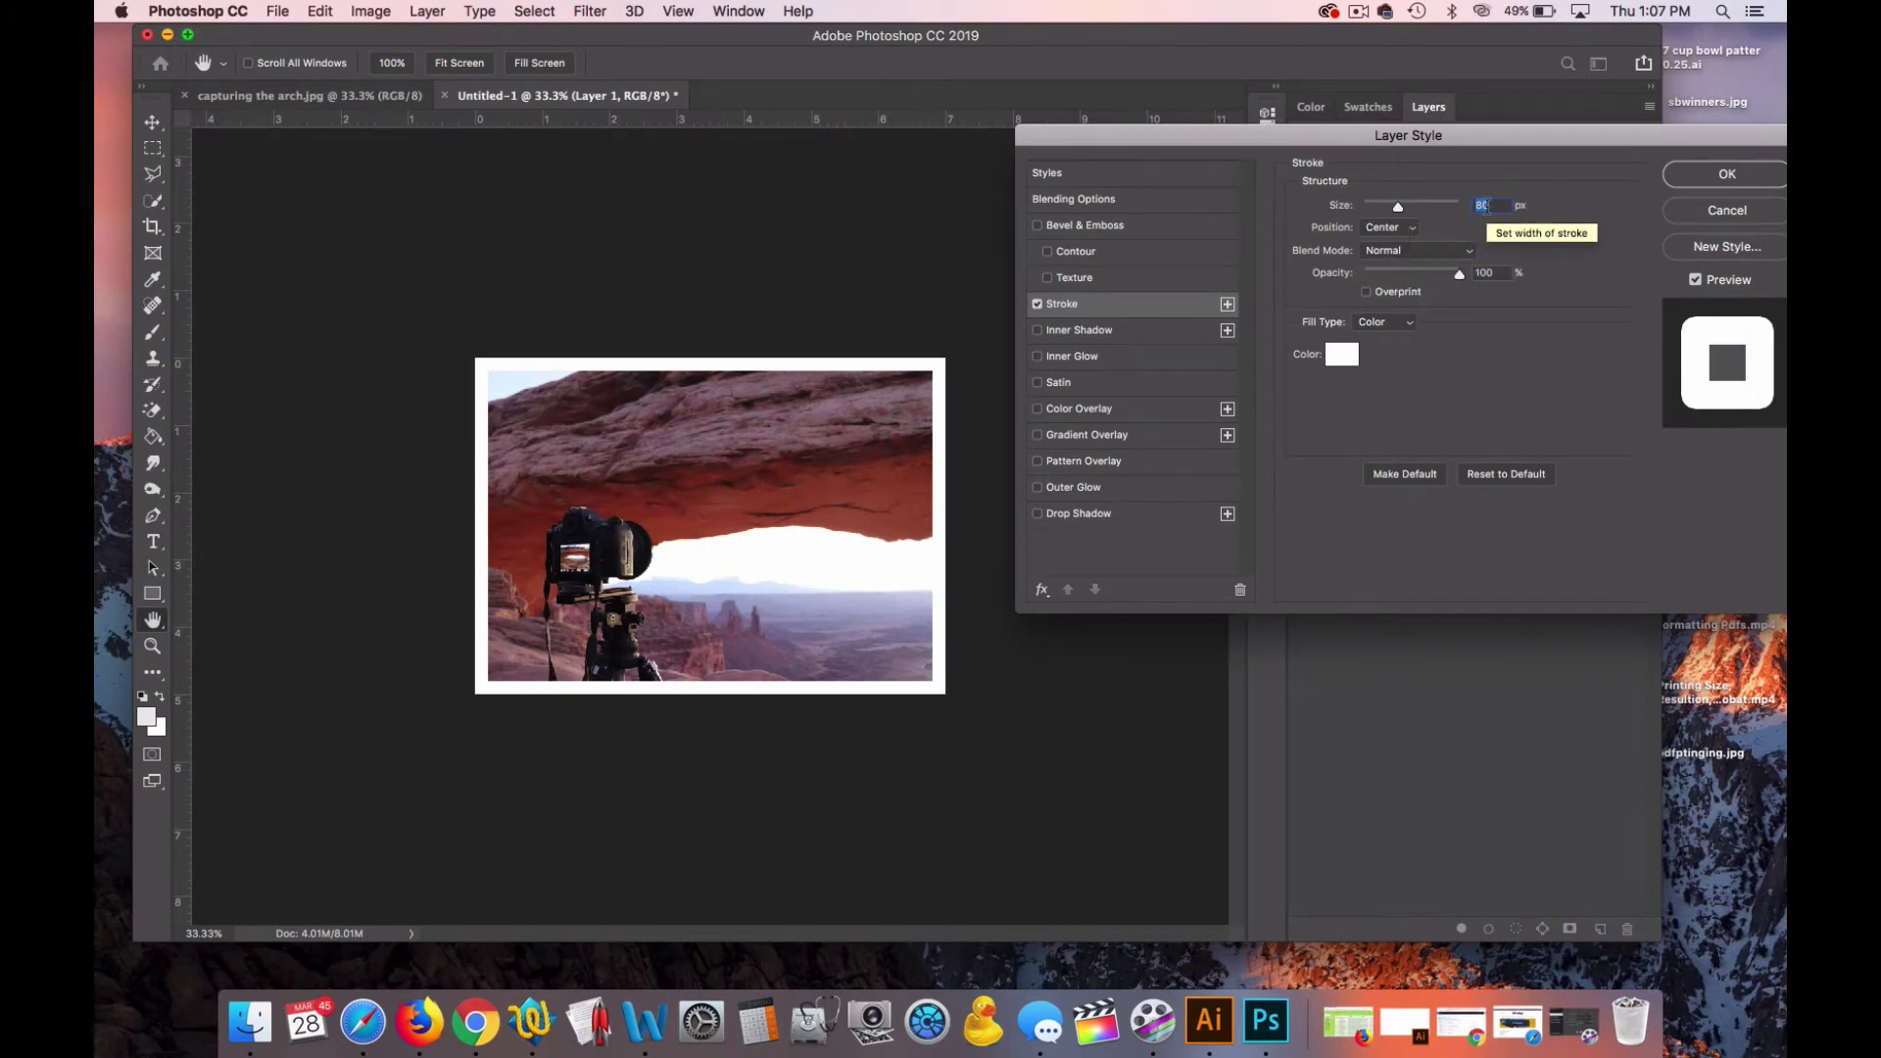
Step: Make the copy's stroke 40 px and black, then apply it
text(40)
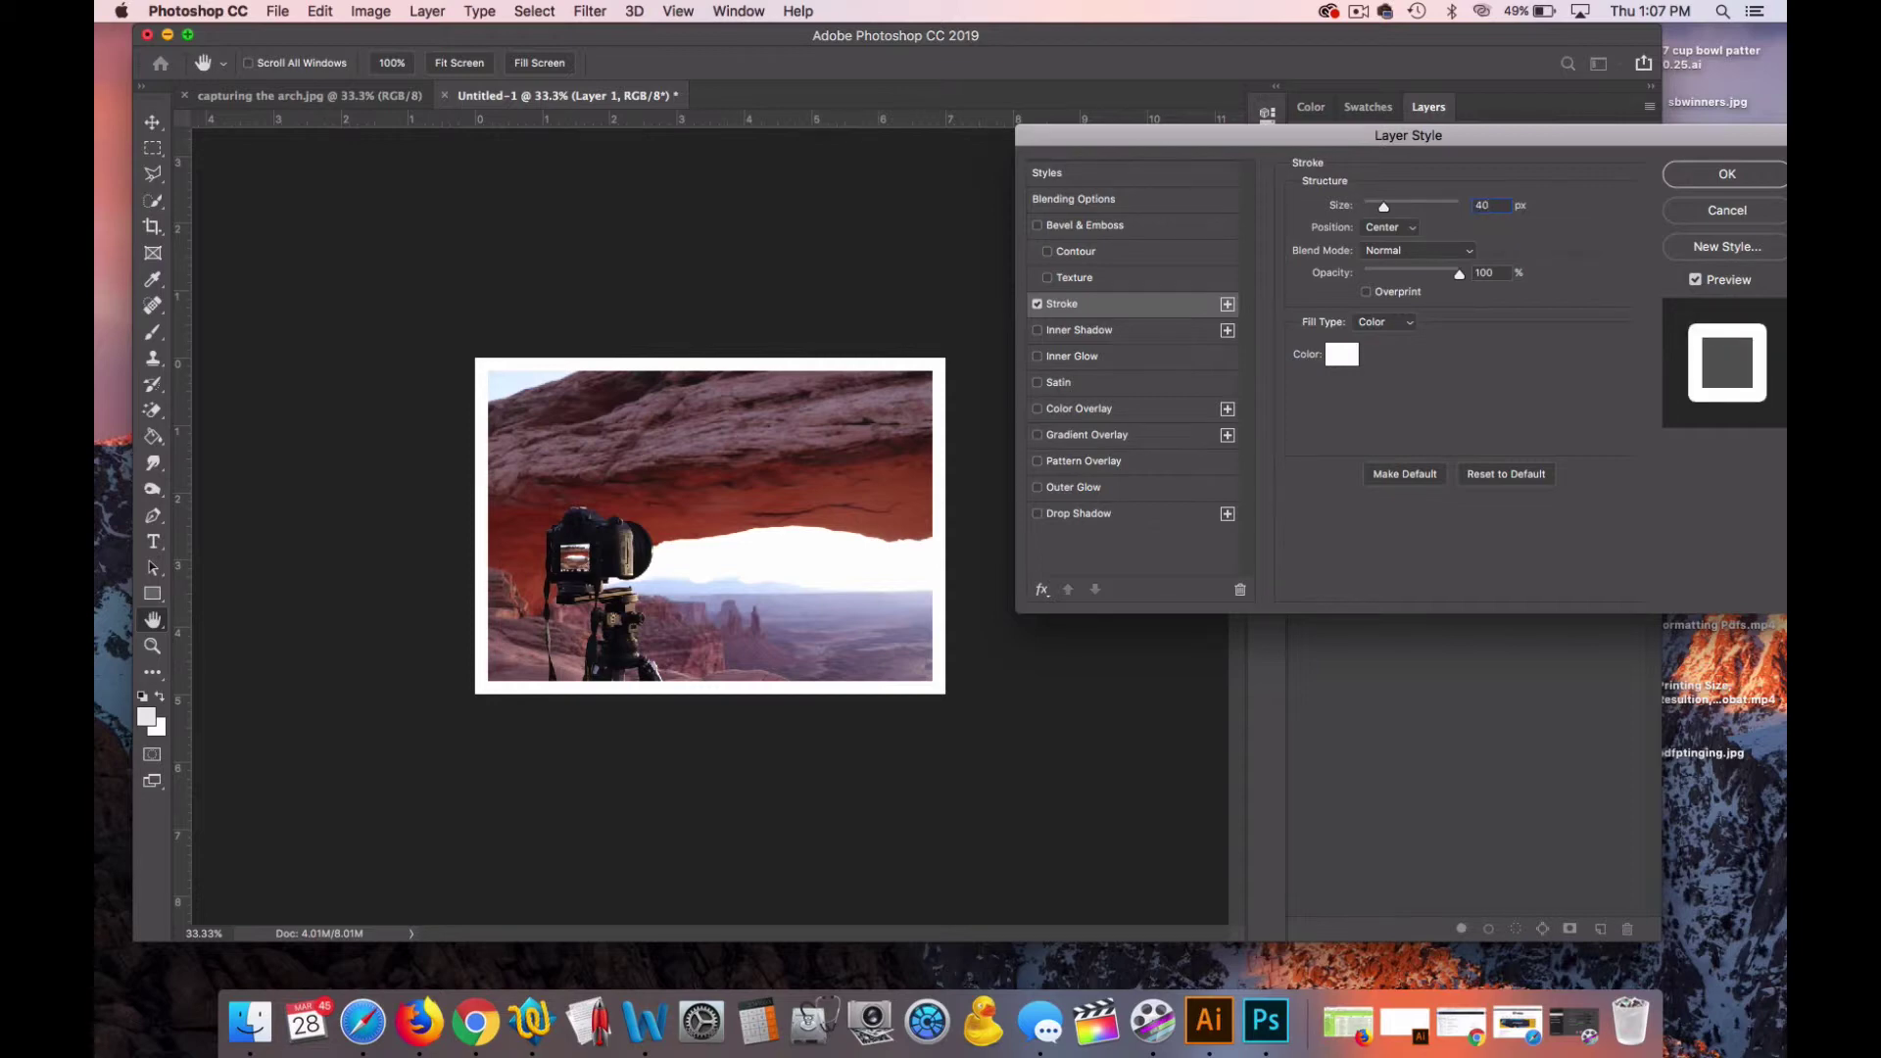
click(1340, 356)
click(1146, 409)
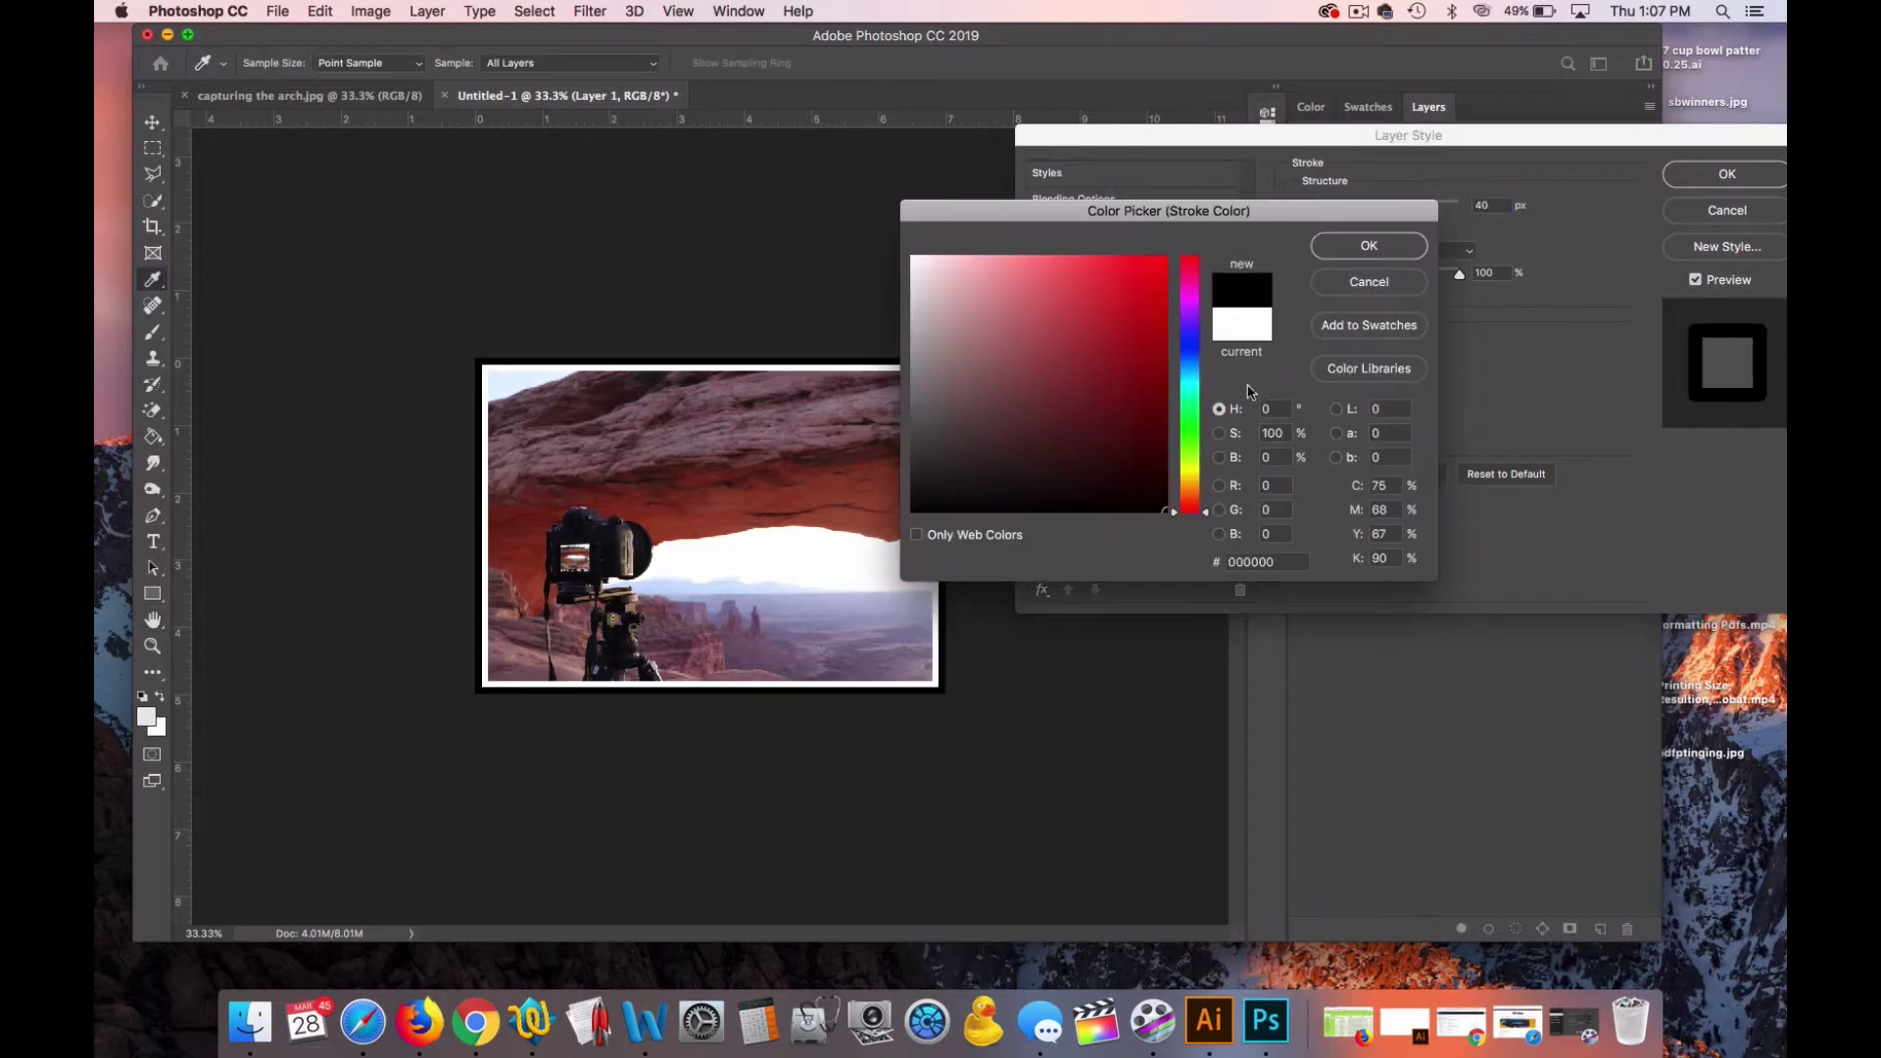
click(1362, 250)
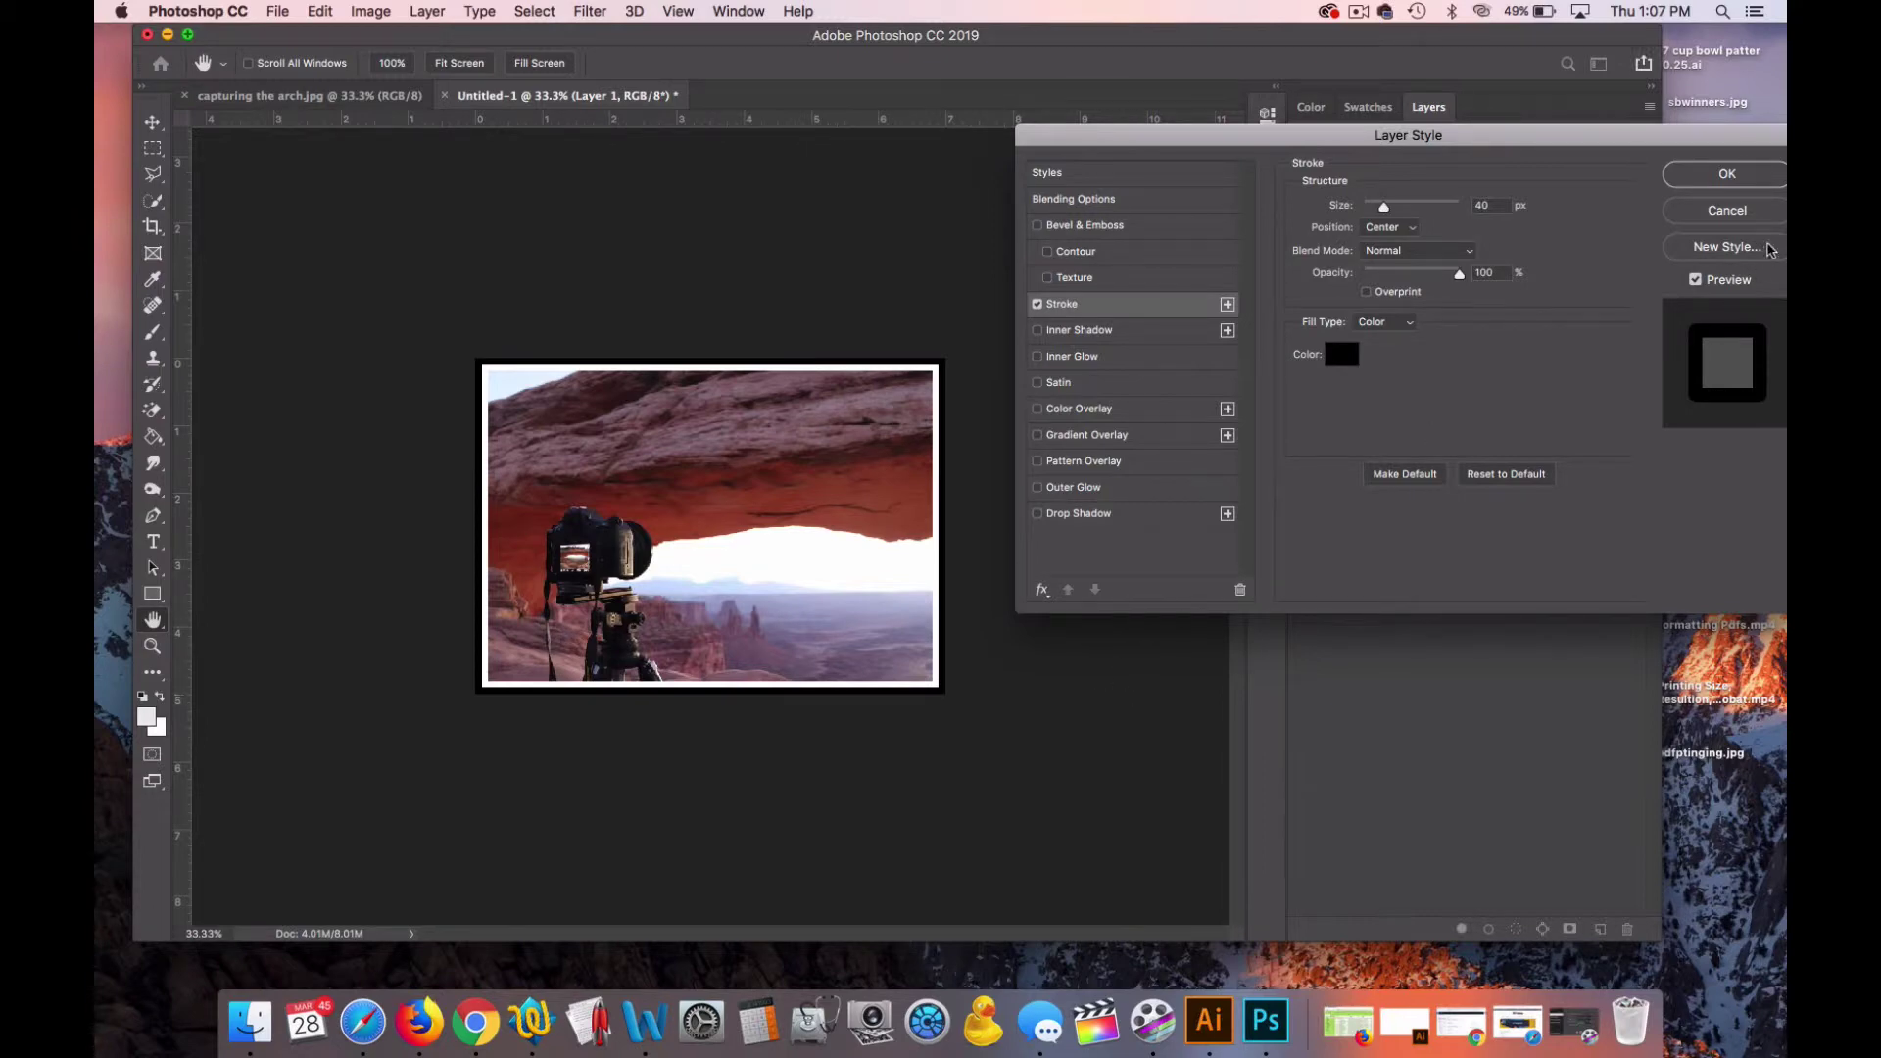
click(1743, 175)
Step: Flatten the image and Save As 'utah framed' in Photoshop PDF format
click(1650, 106)
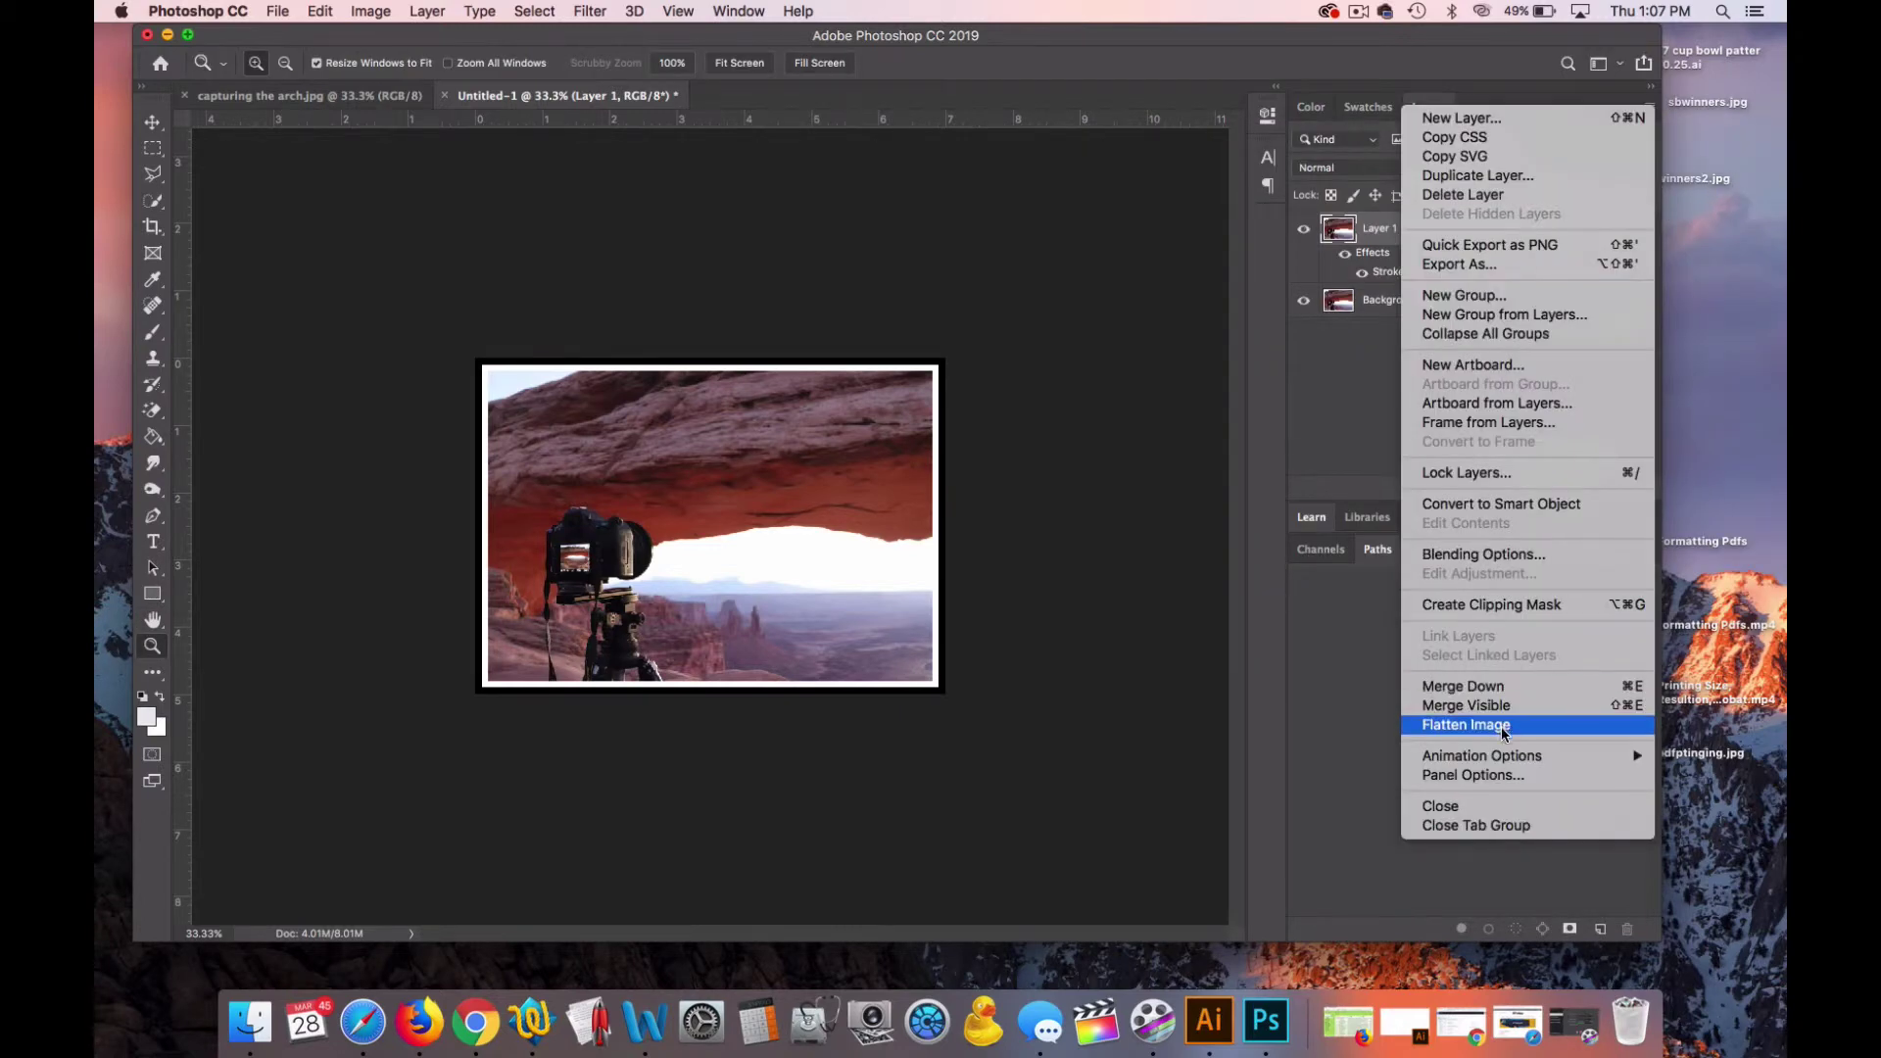
click(1502, 725)
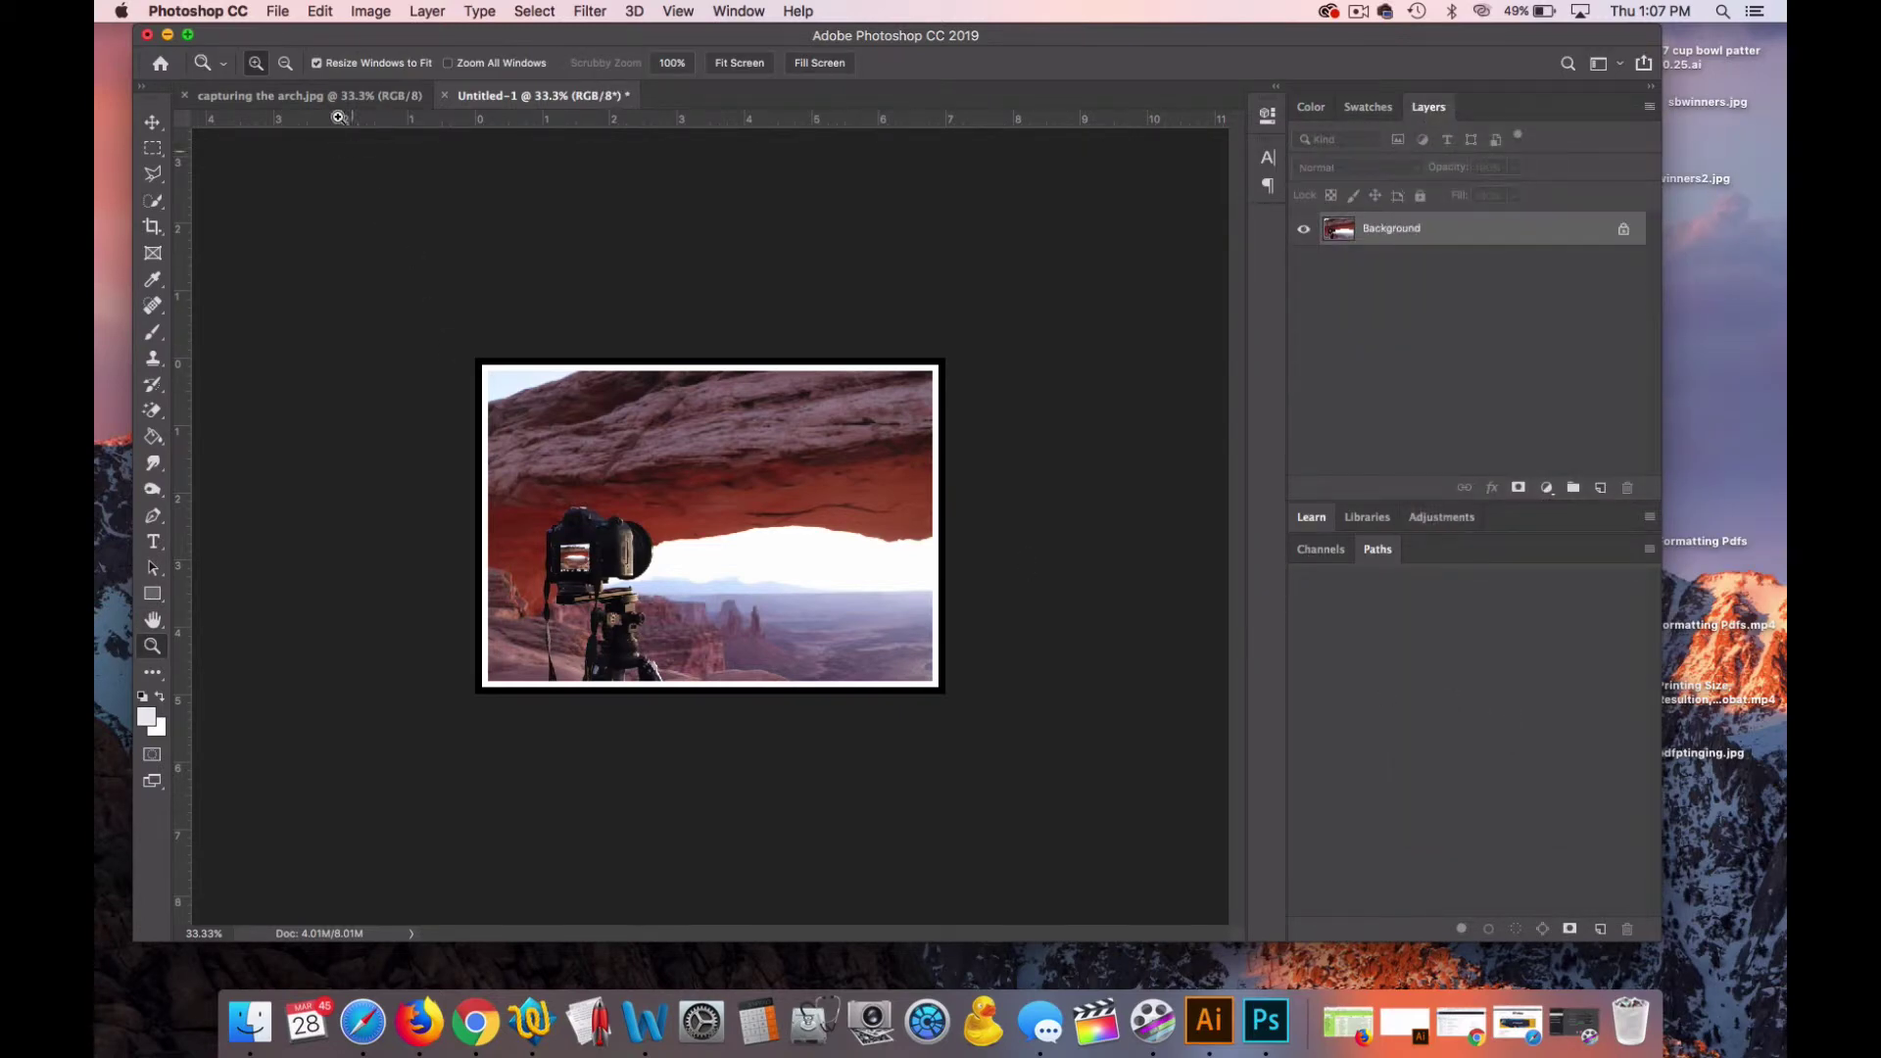
click(279, 11)
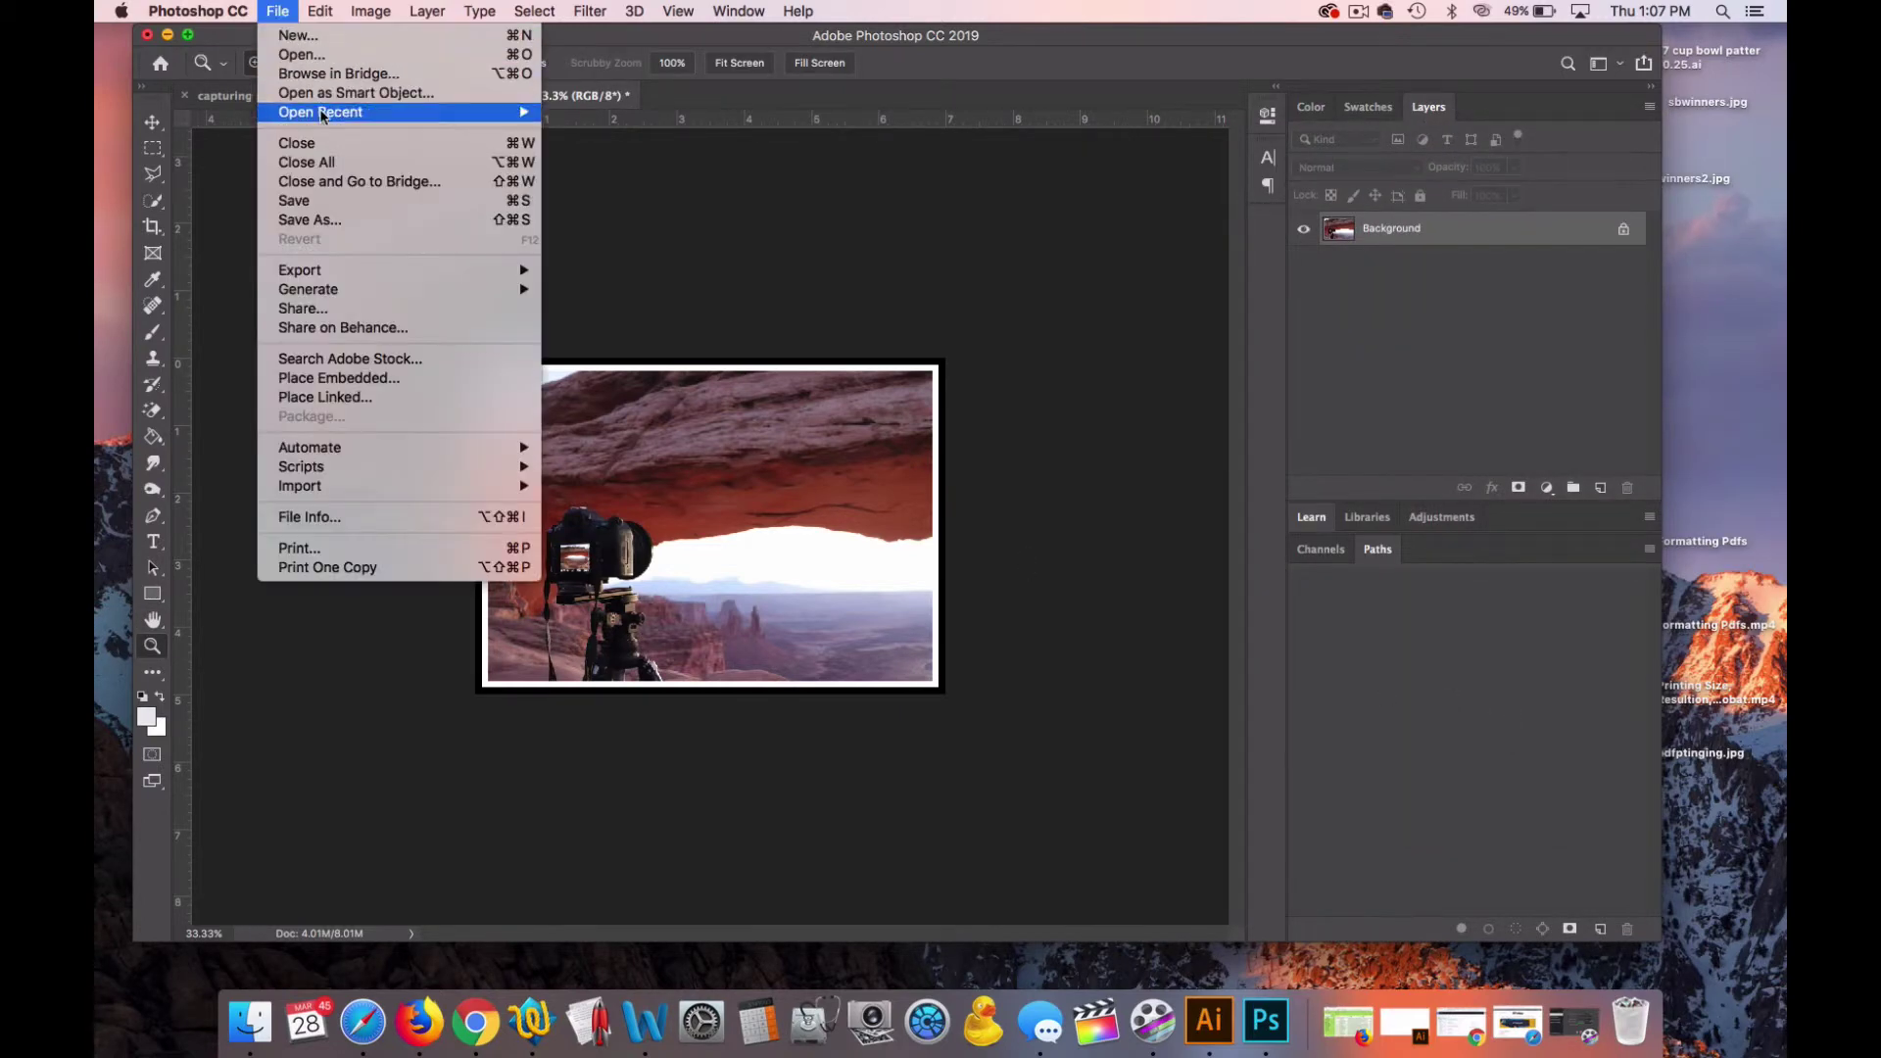
click(345, 220)
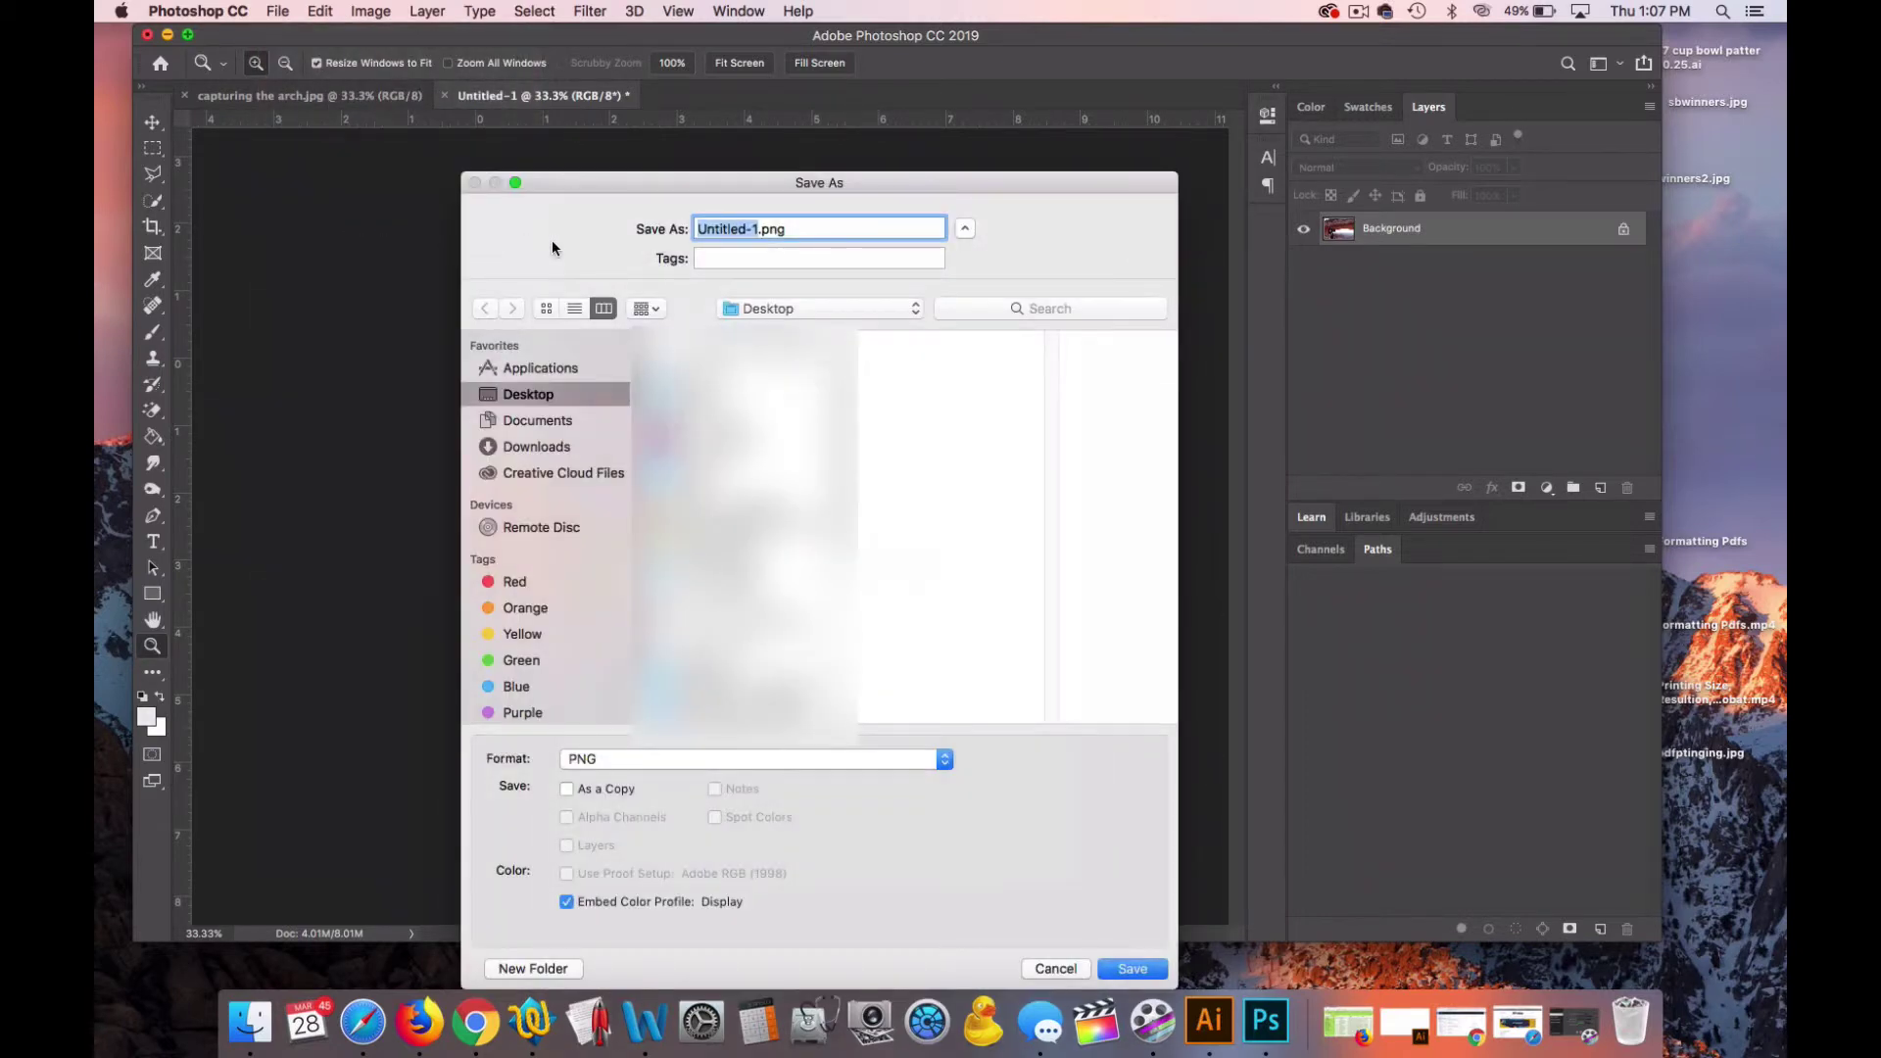
text(utah t)
text(ramed)
click(652, 759)
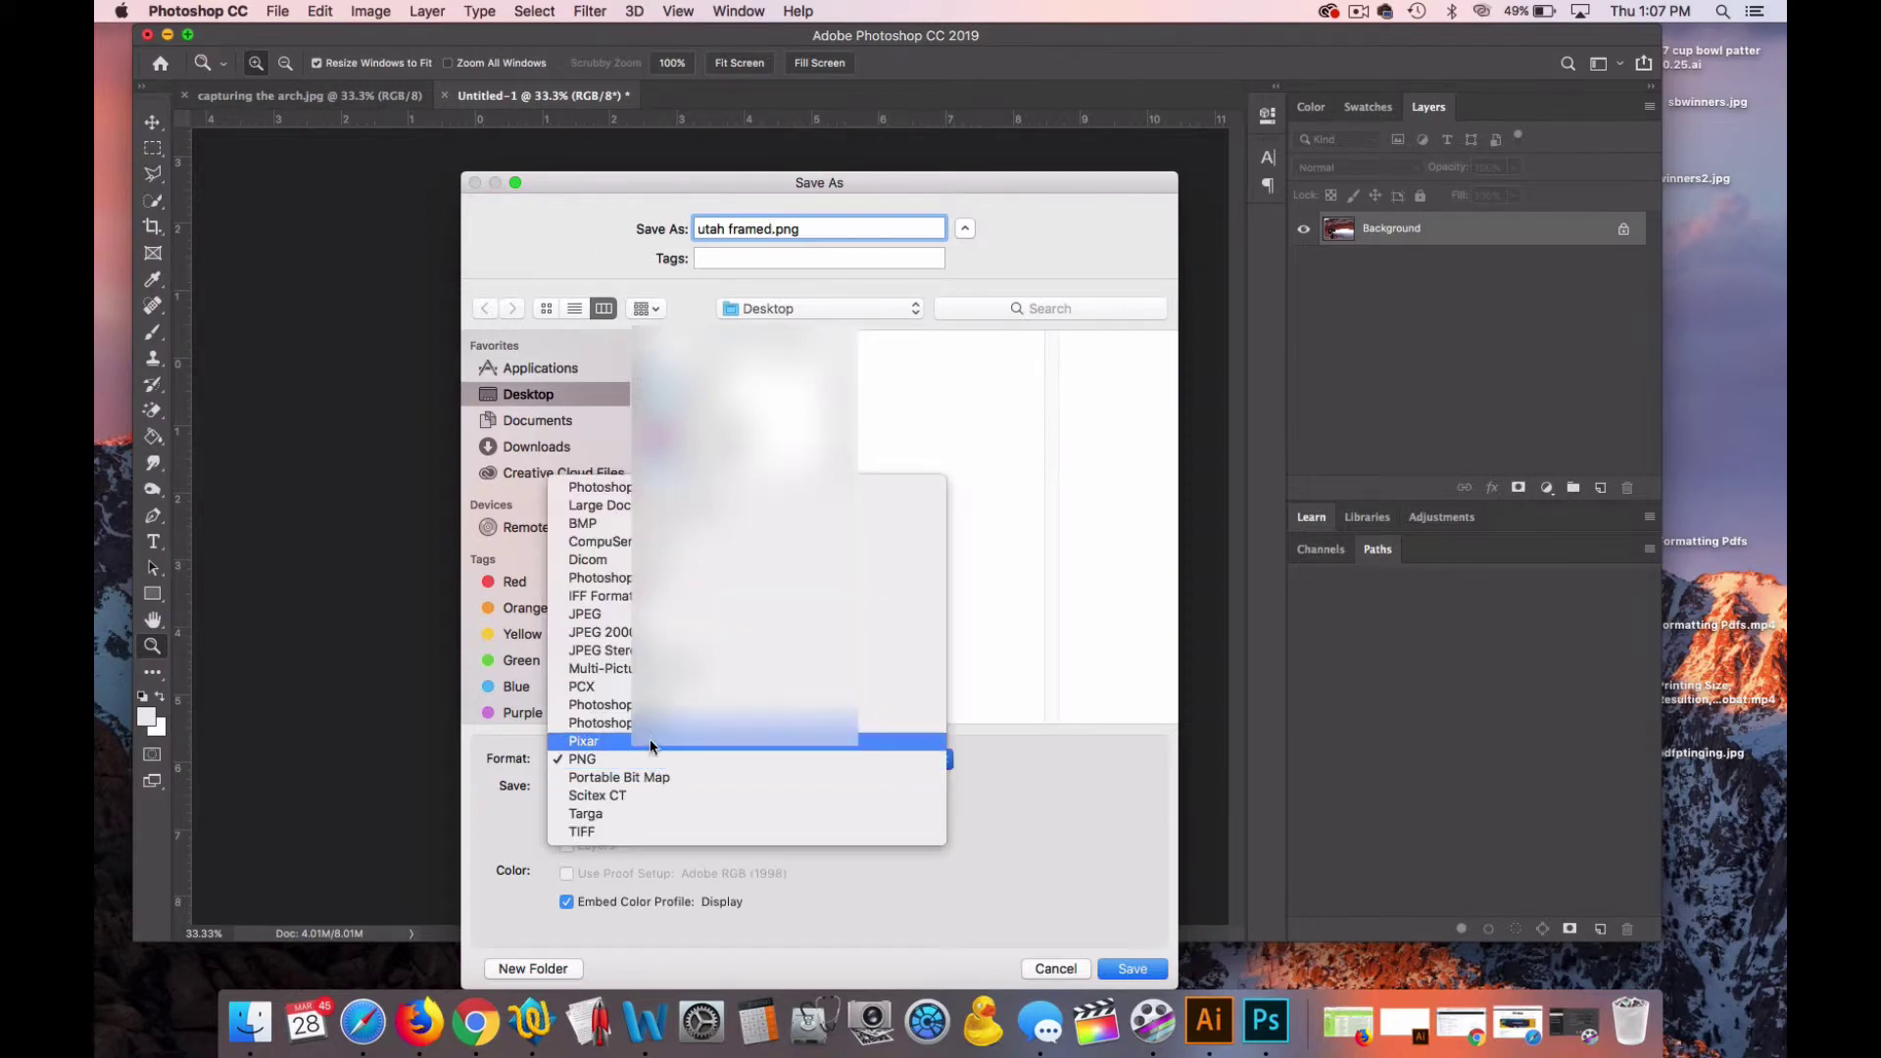
click(656, 706)
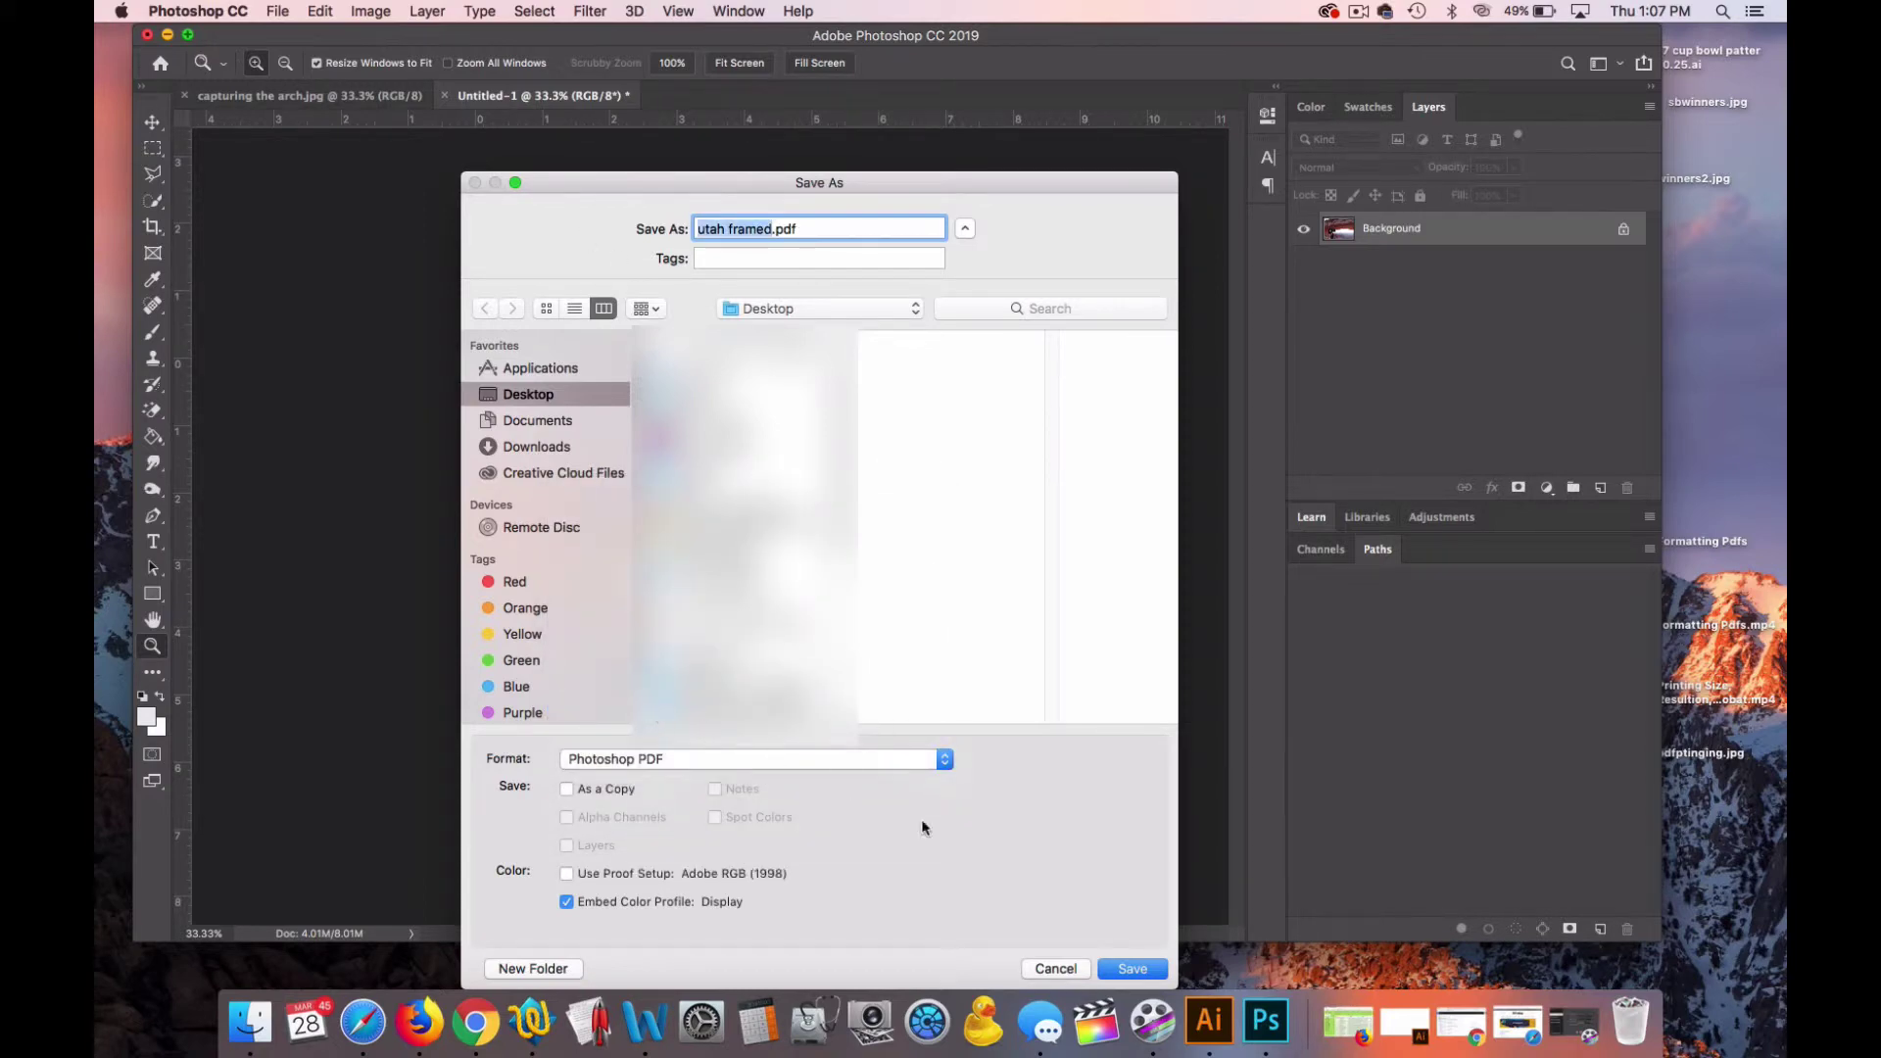
Step: Save the PDF, dismissing the settings note and accepting the compatibility warning
click(1150, 968)
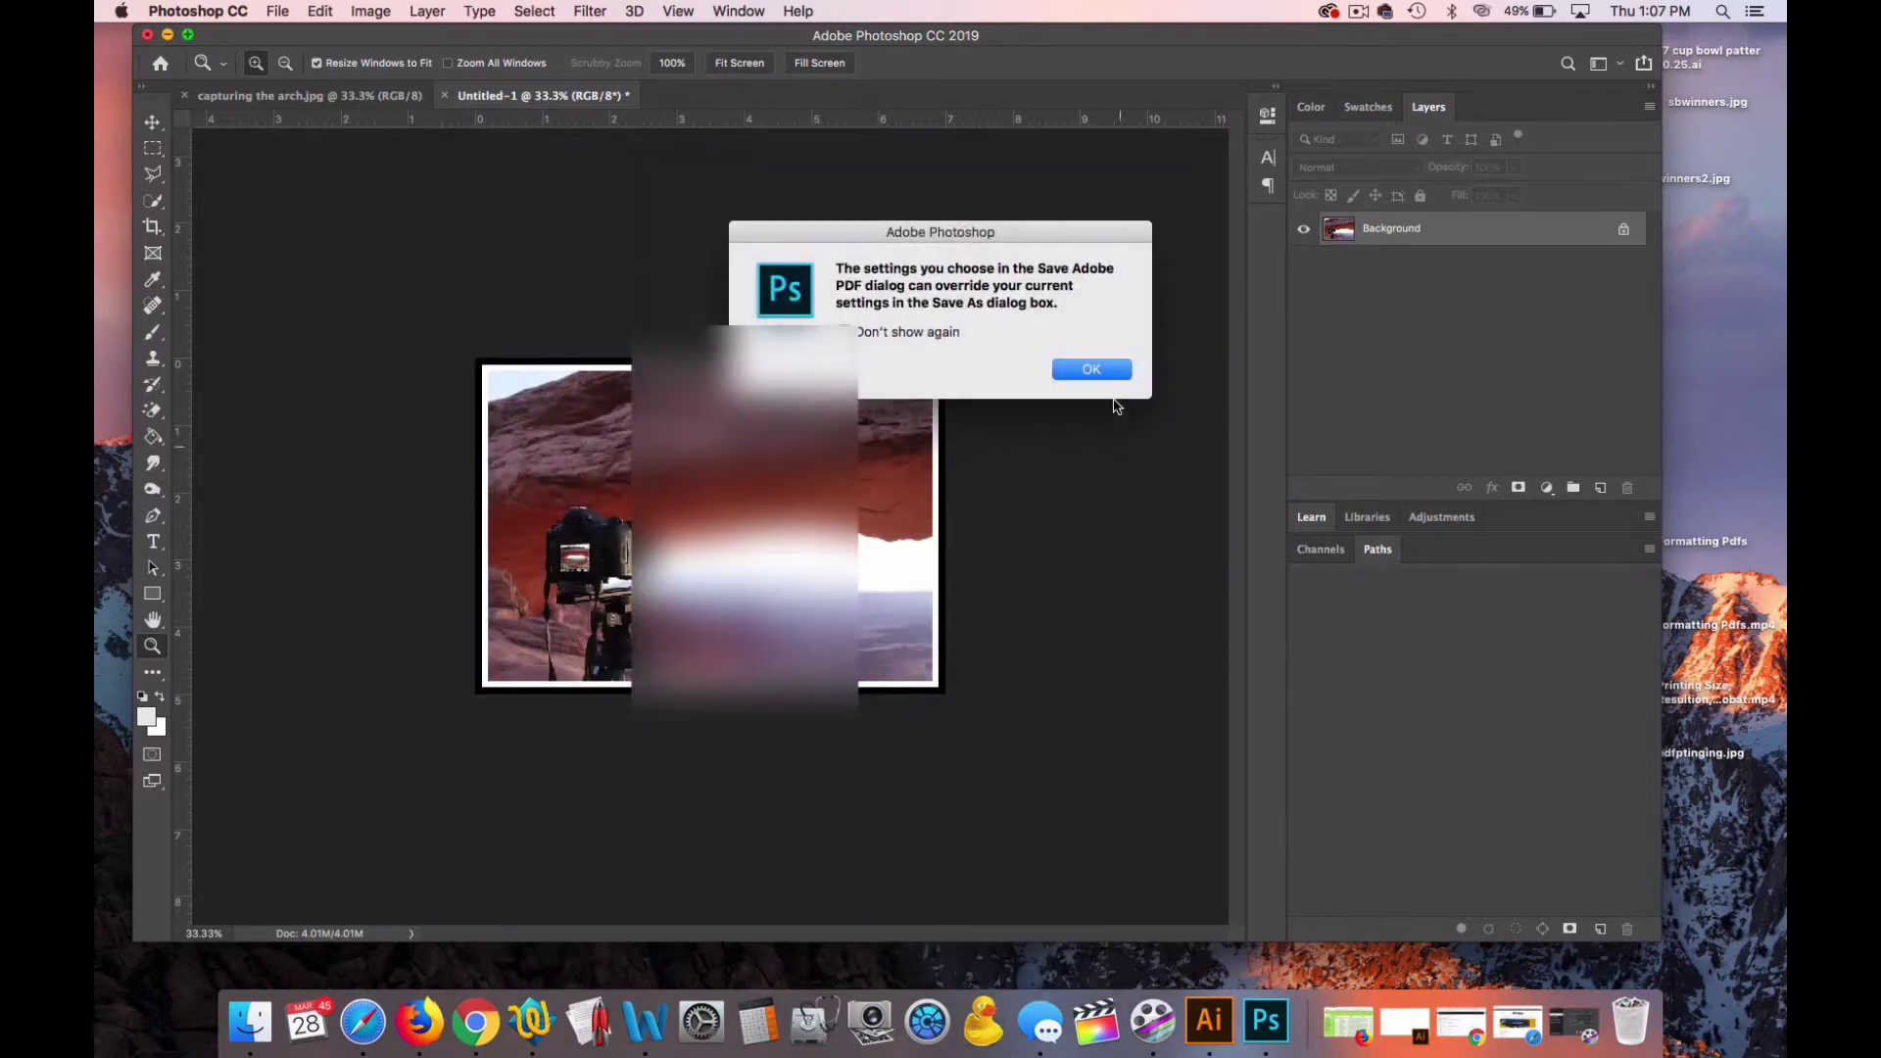
click(1109, 371)
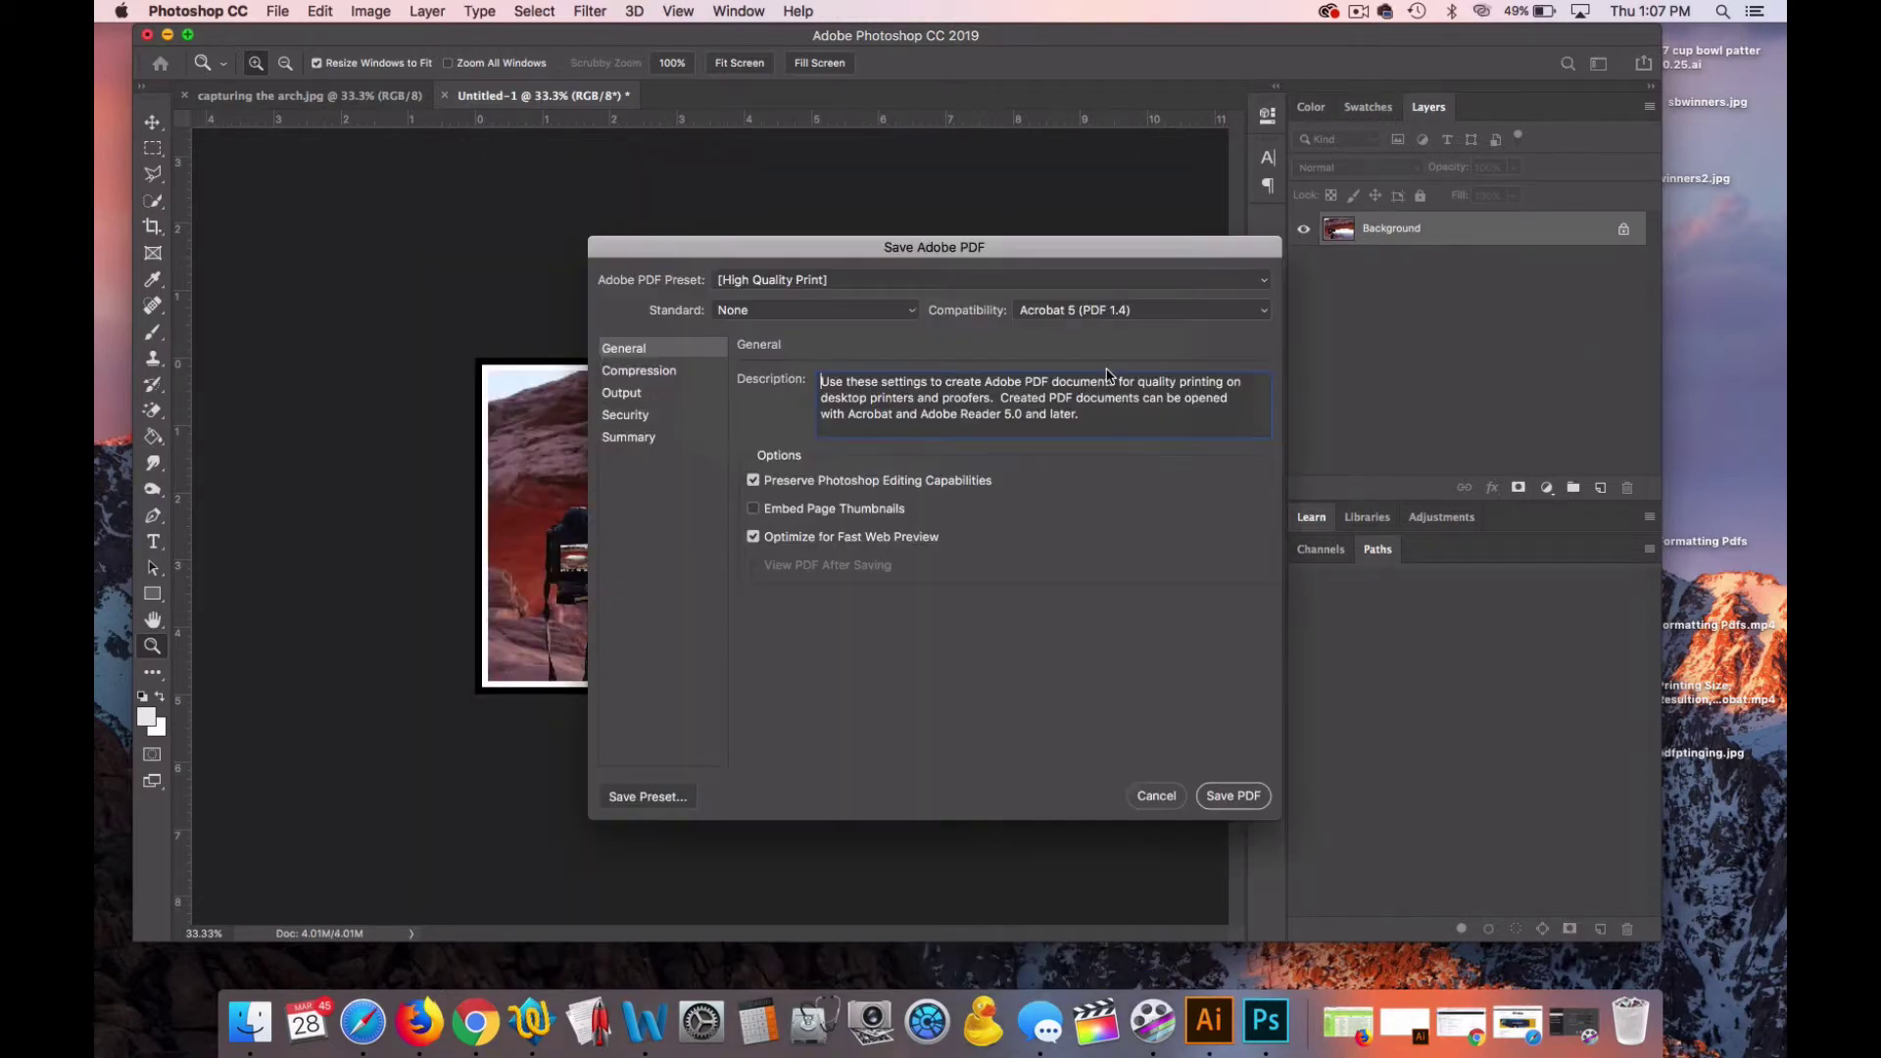
click(1234, 797)
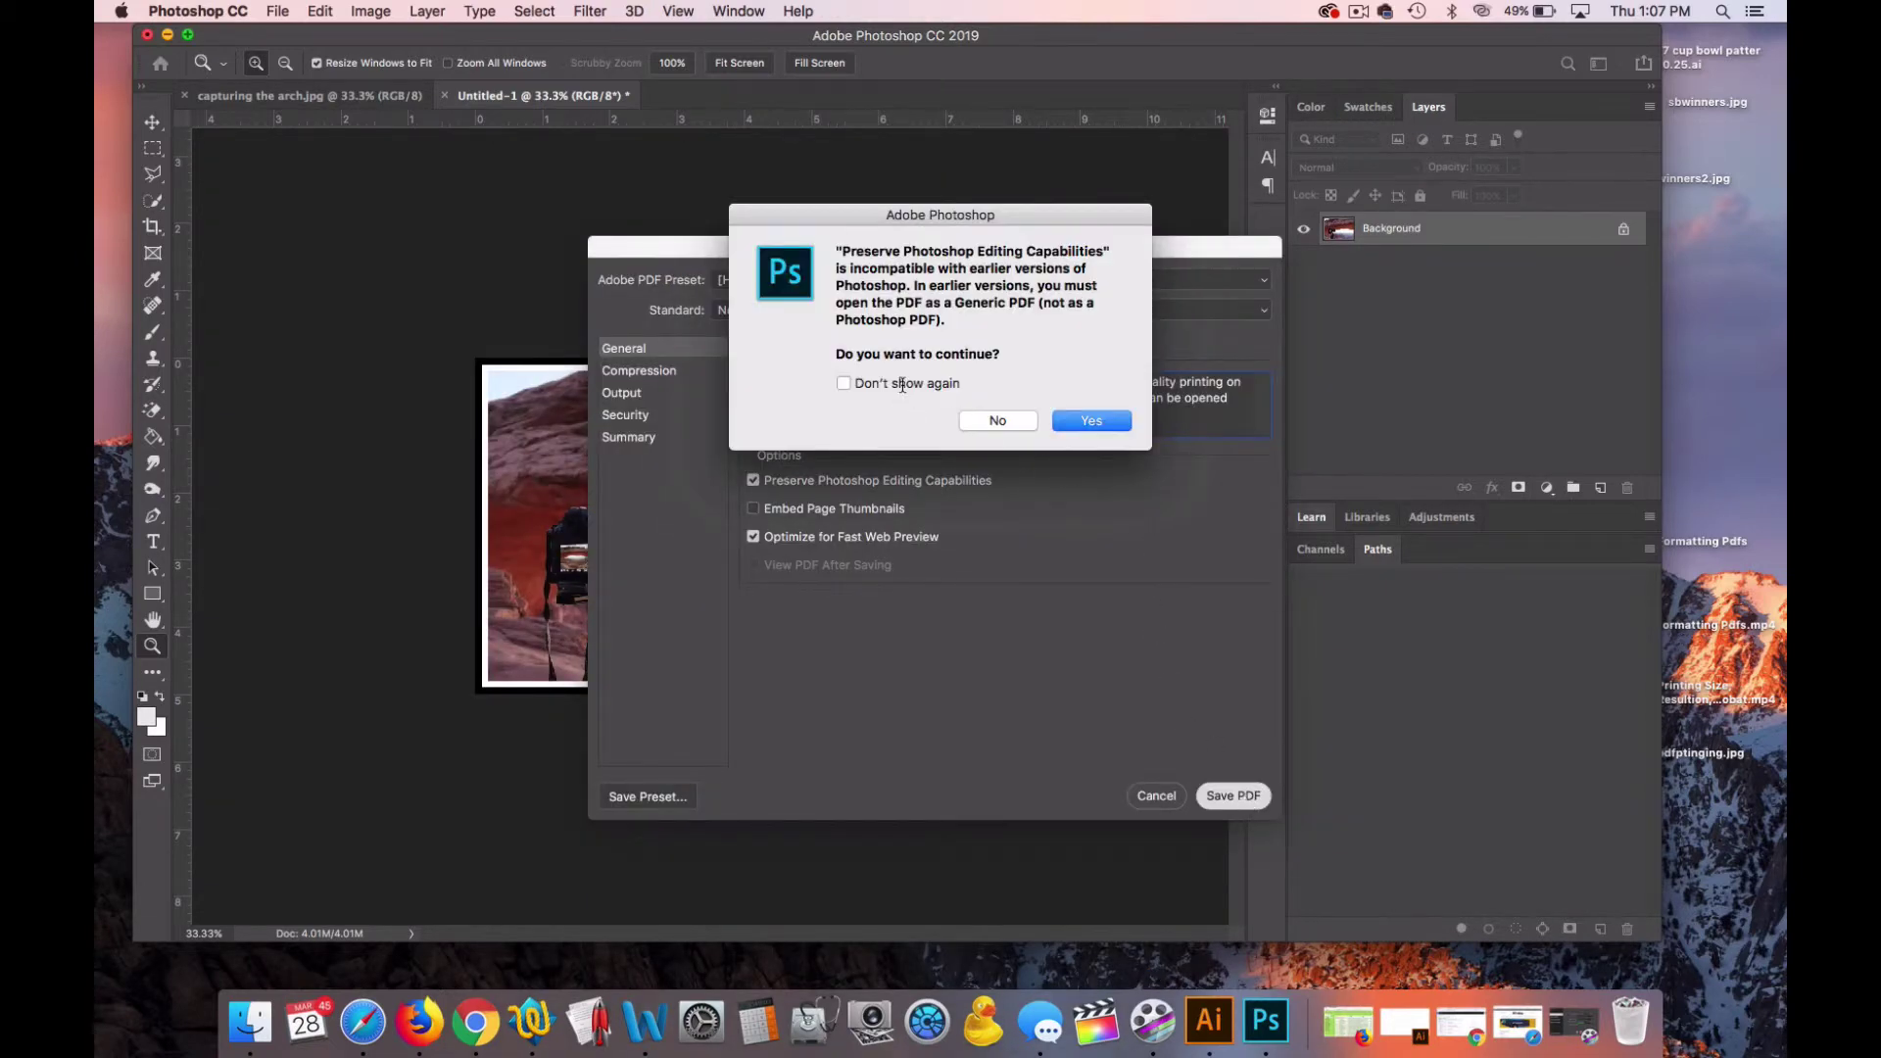
click(843, 383)
click(1079, 422)
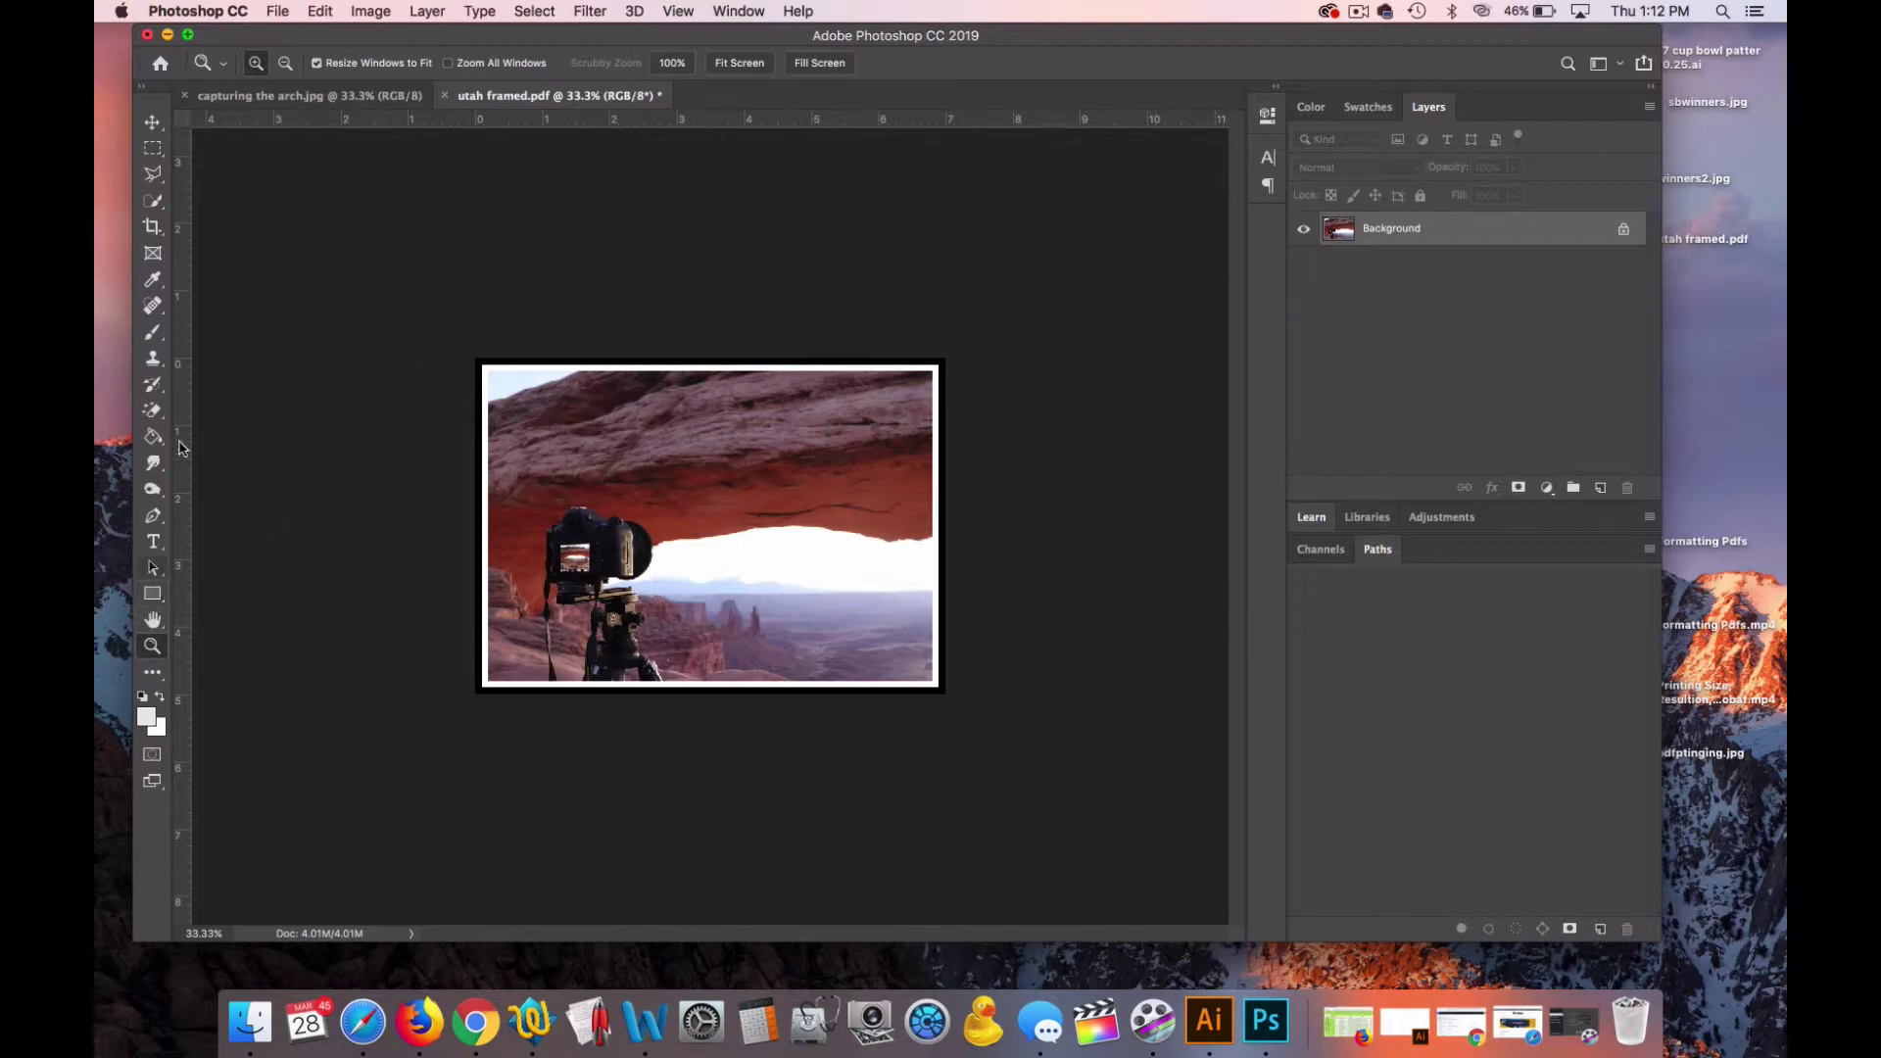
Step: Select the Brush Tool in the toolbox for painting on utah framed.pdf
drag(153, 333, 199, 338)
Step: Shift the foreground colour's hue toward green in the Color Picker
click(278, 67)
click(278, 67)
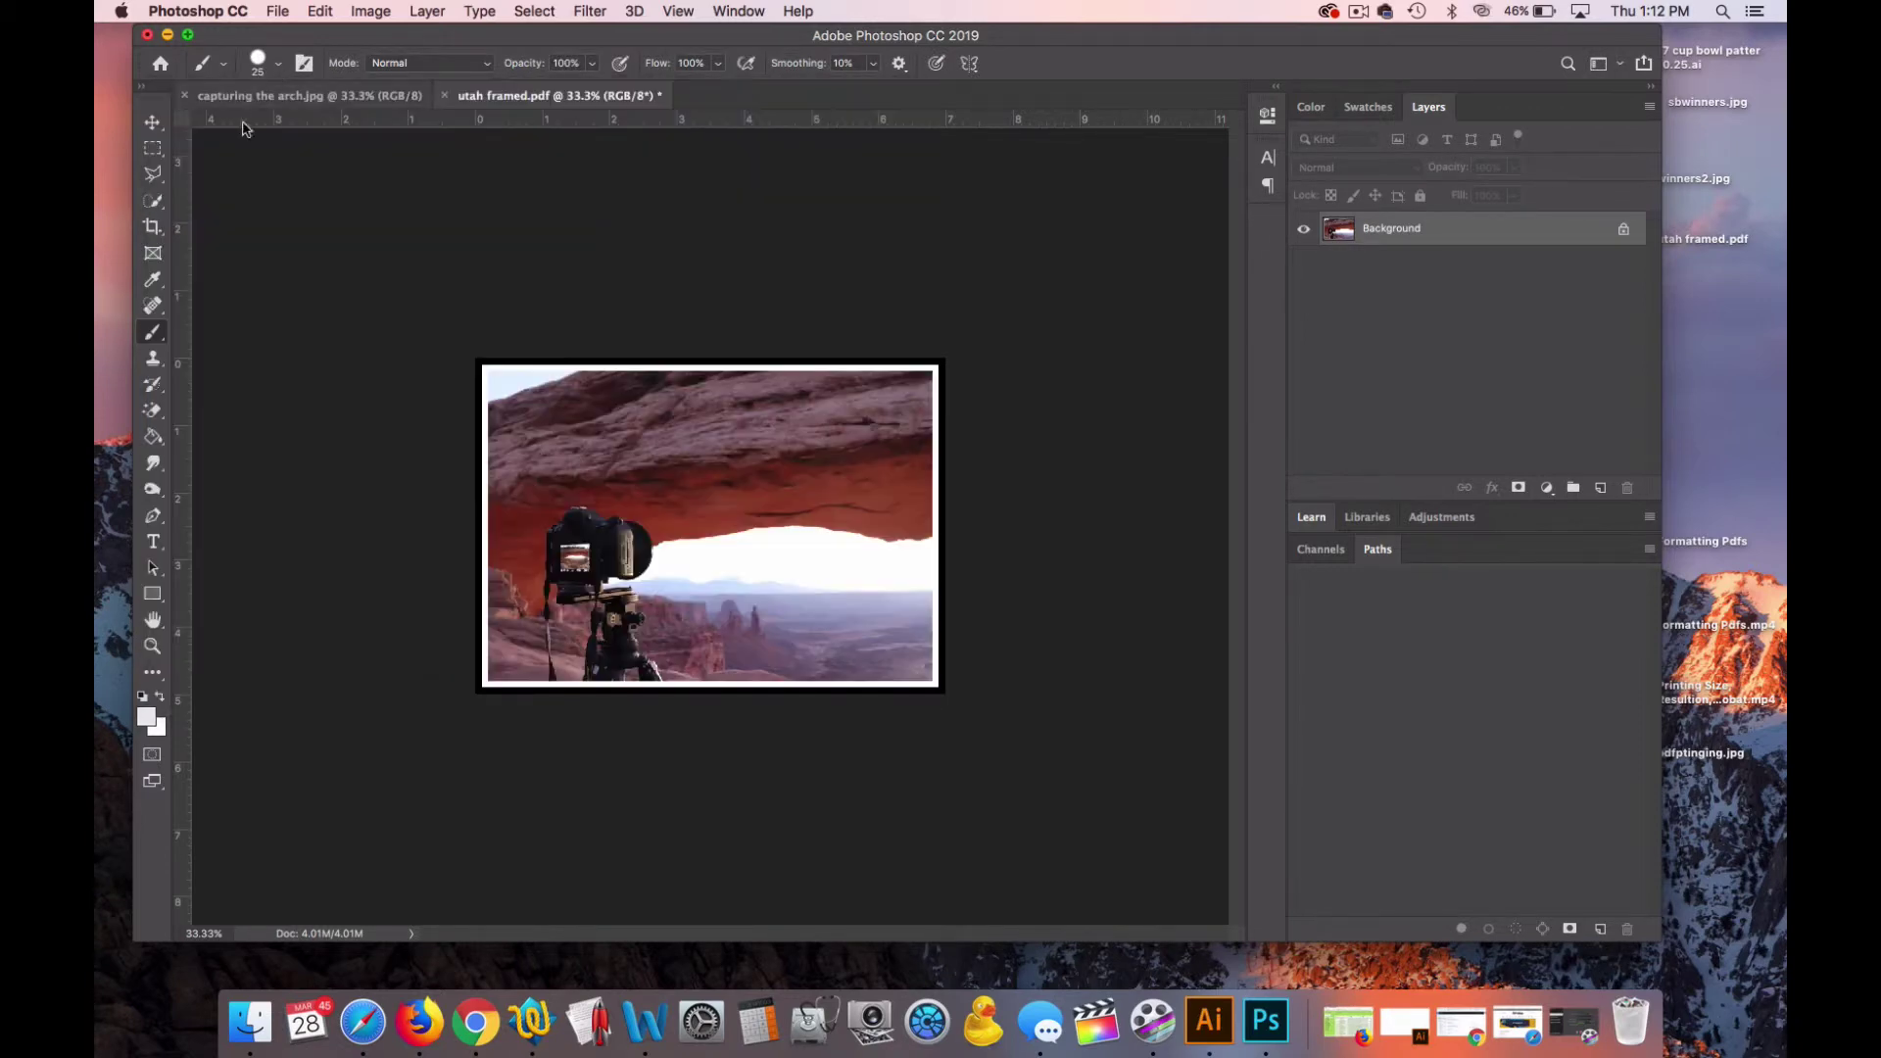
click(146, 720)
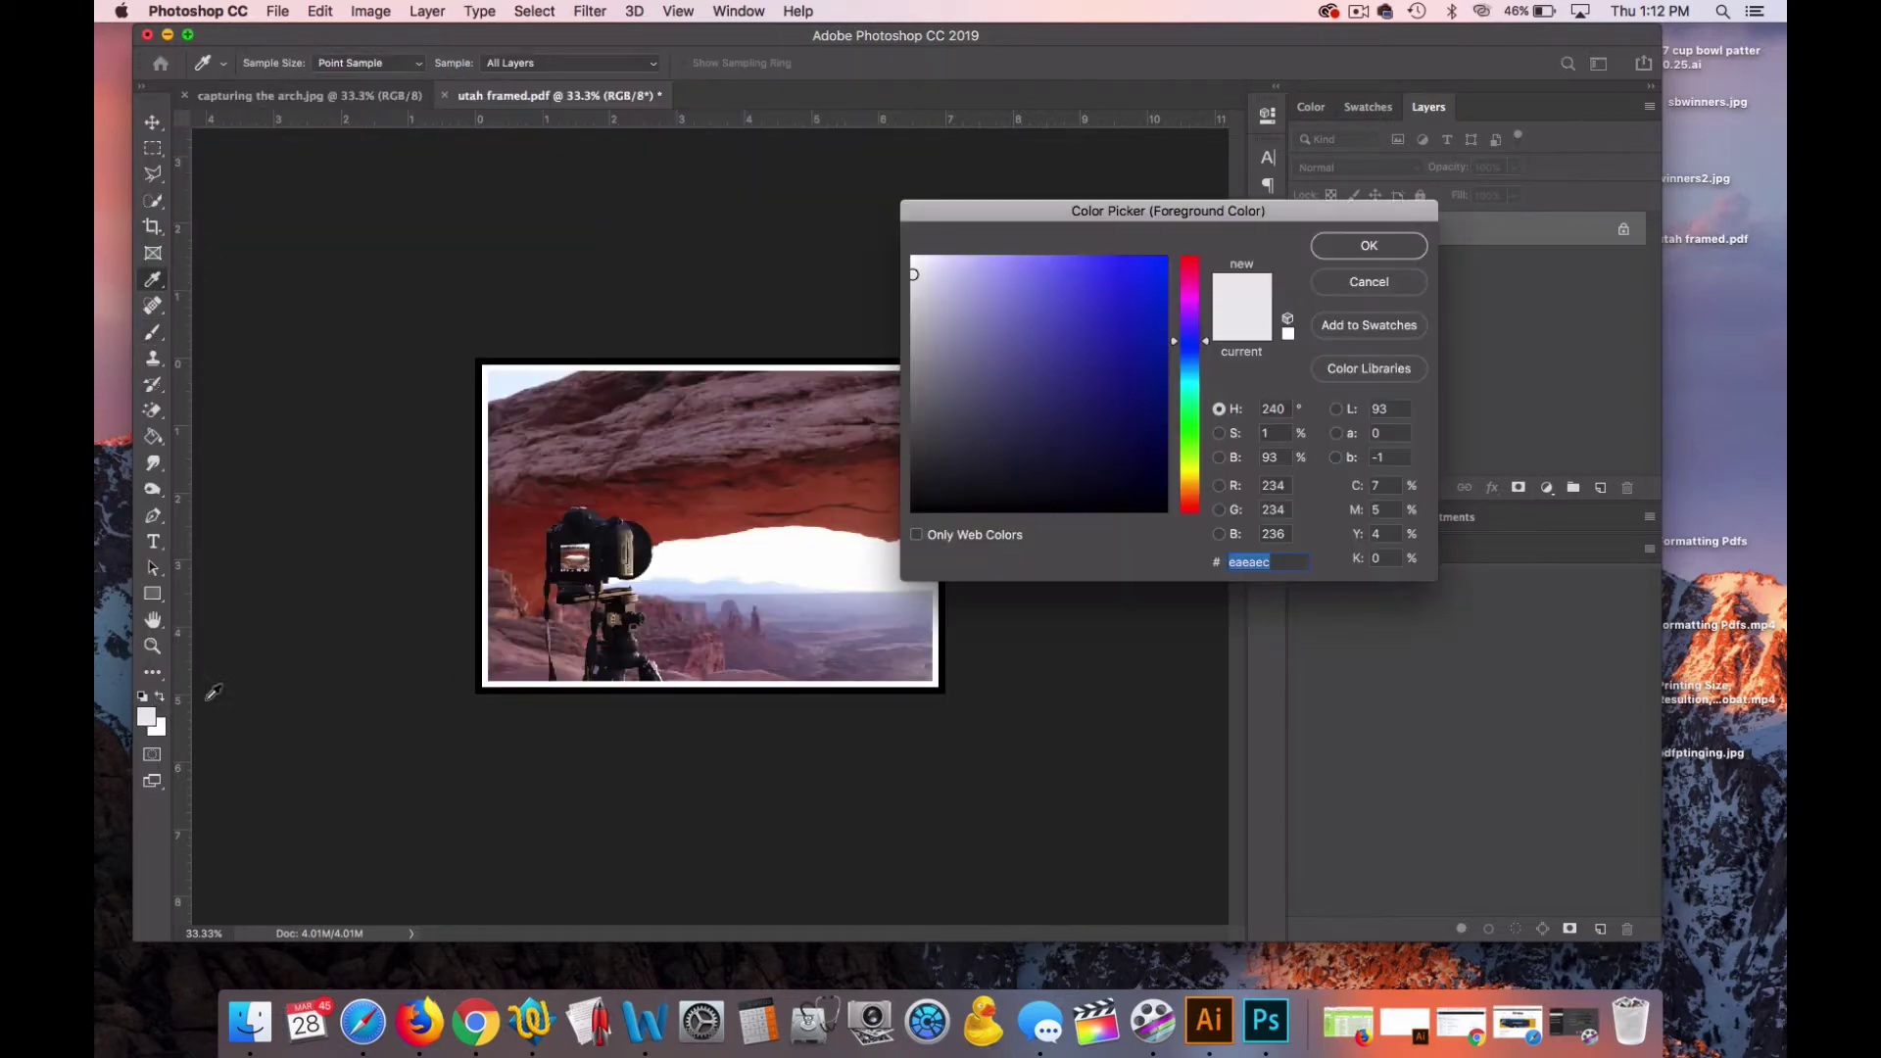
click(1188, 431)
click(1397, 247)
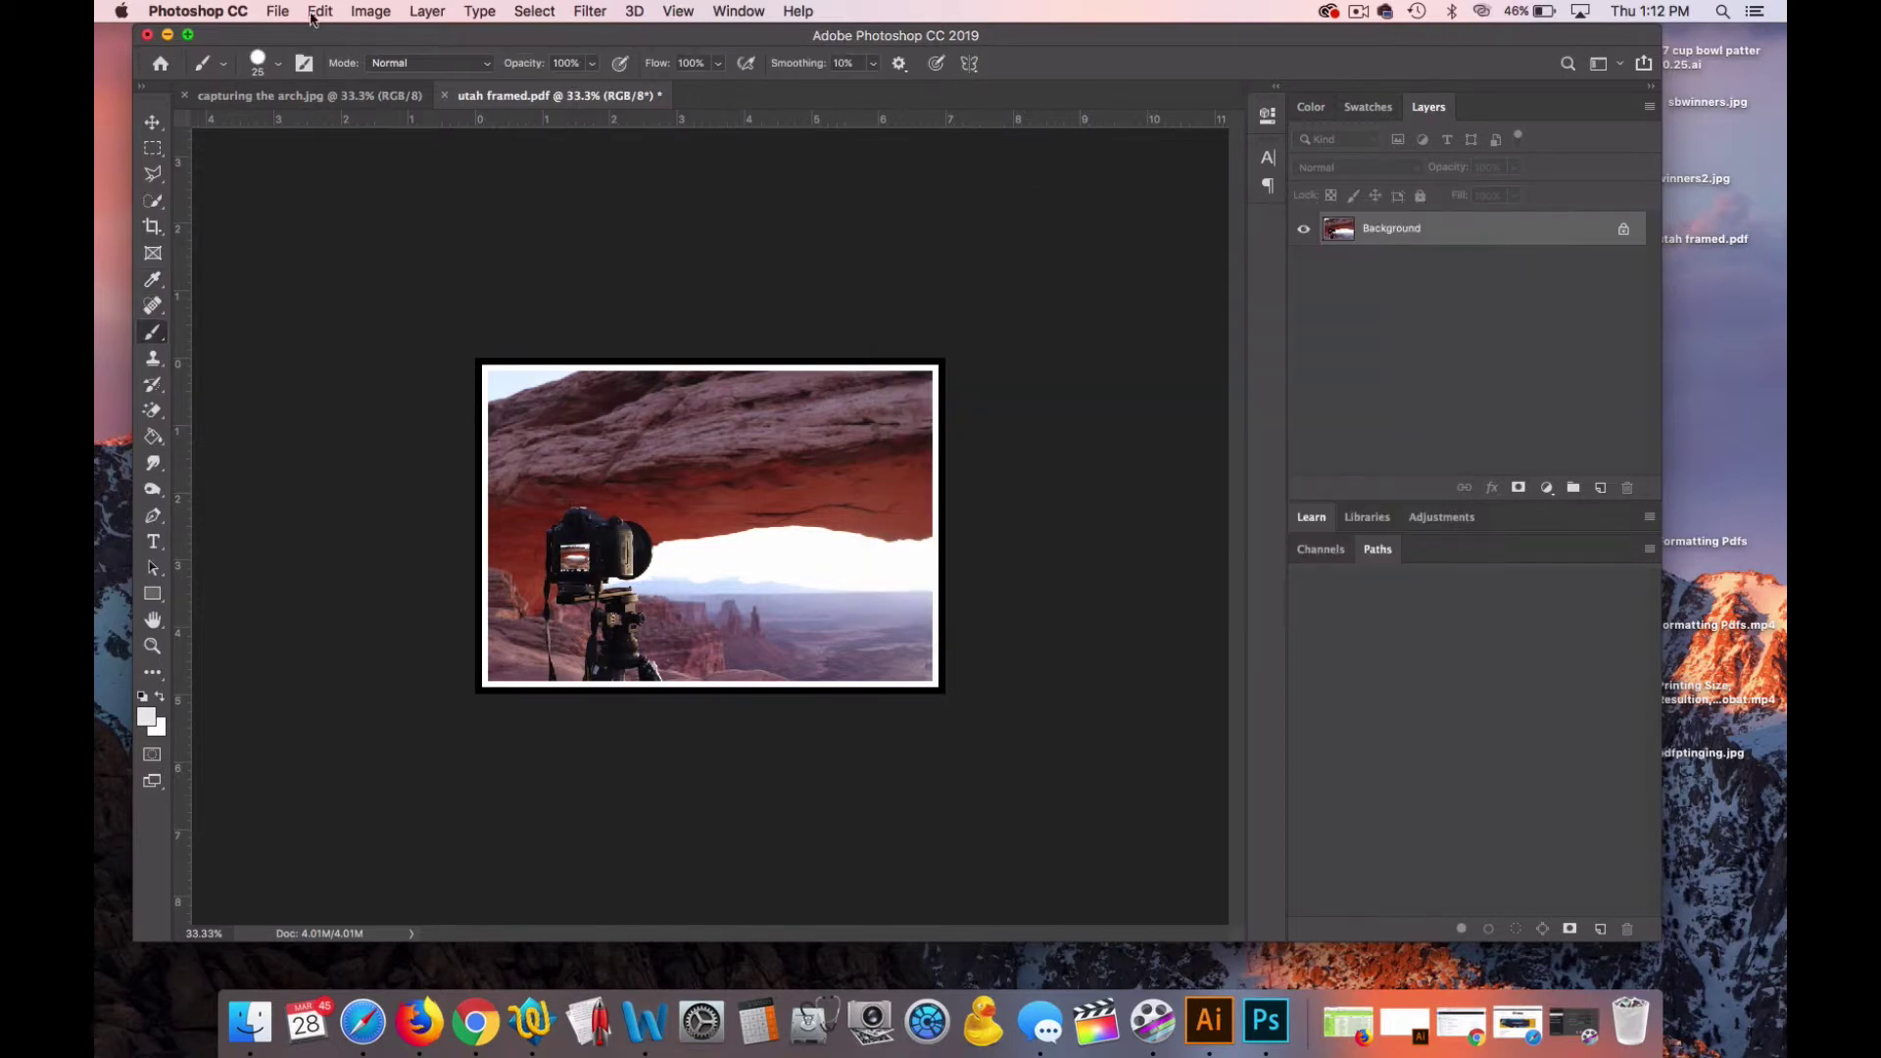
Step: Enlarge the brush to 316 px, then try a stroke and undo the white result
click(279, 63)
click(309, 126)
click(1024, 274)
click(279, 65)
click(351, 126)
click(1024, 328)
drag(941, 364, 689, 353)
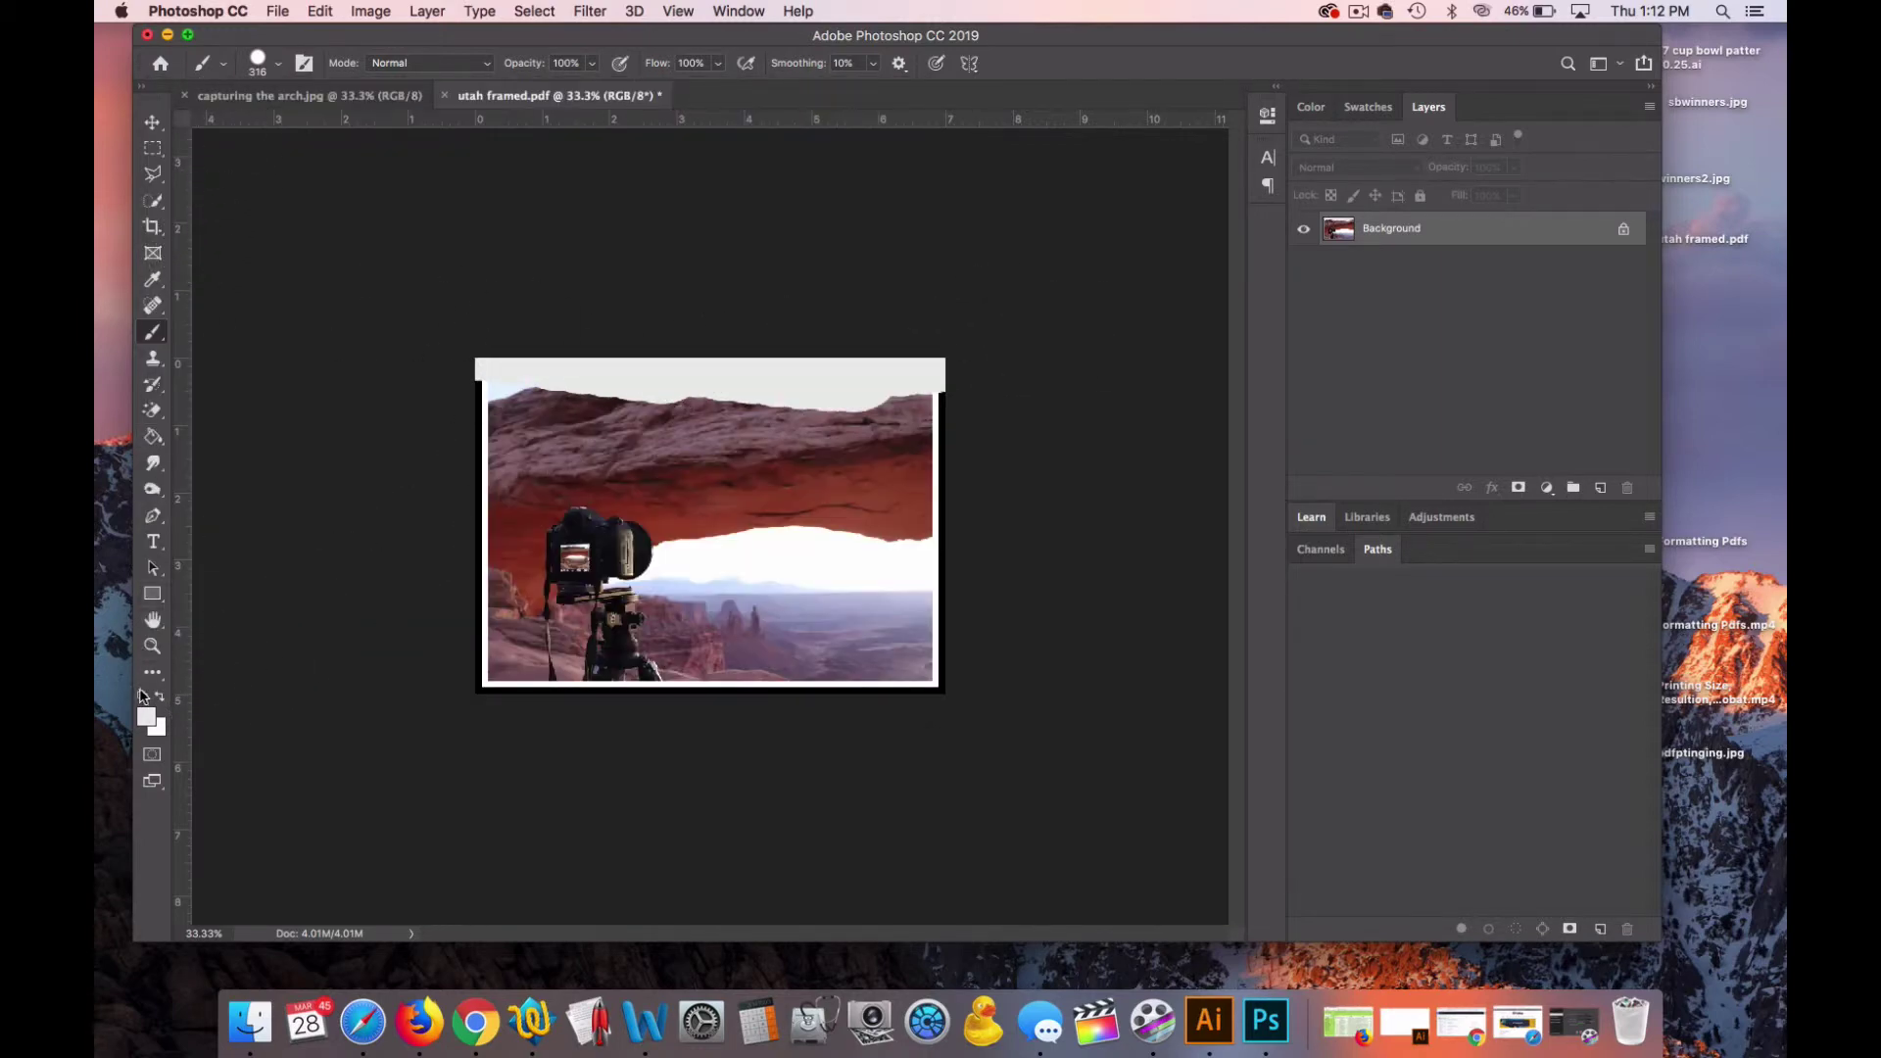
key(super+z)
Step: Make the foreground a bright green and paint a broad green band over the photo
click(146, 722)
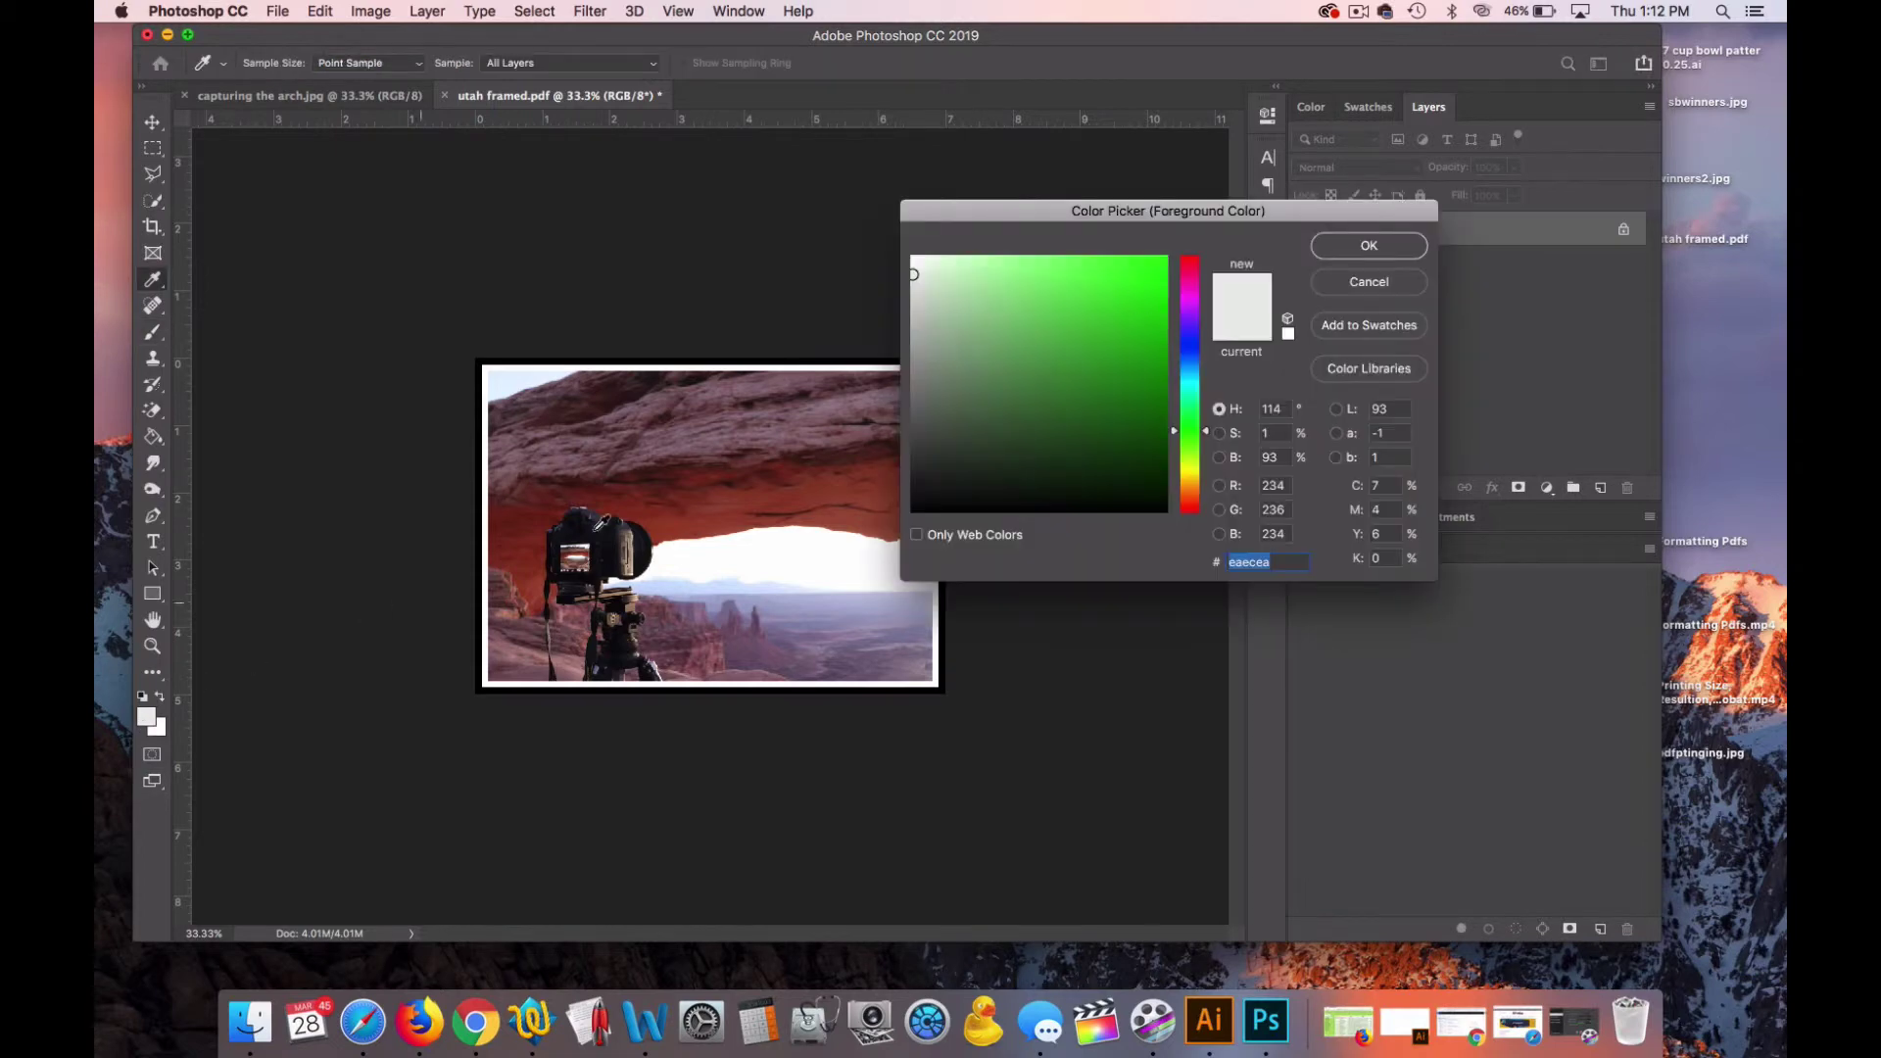
click(1159, 272)
click(1349, 261)
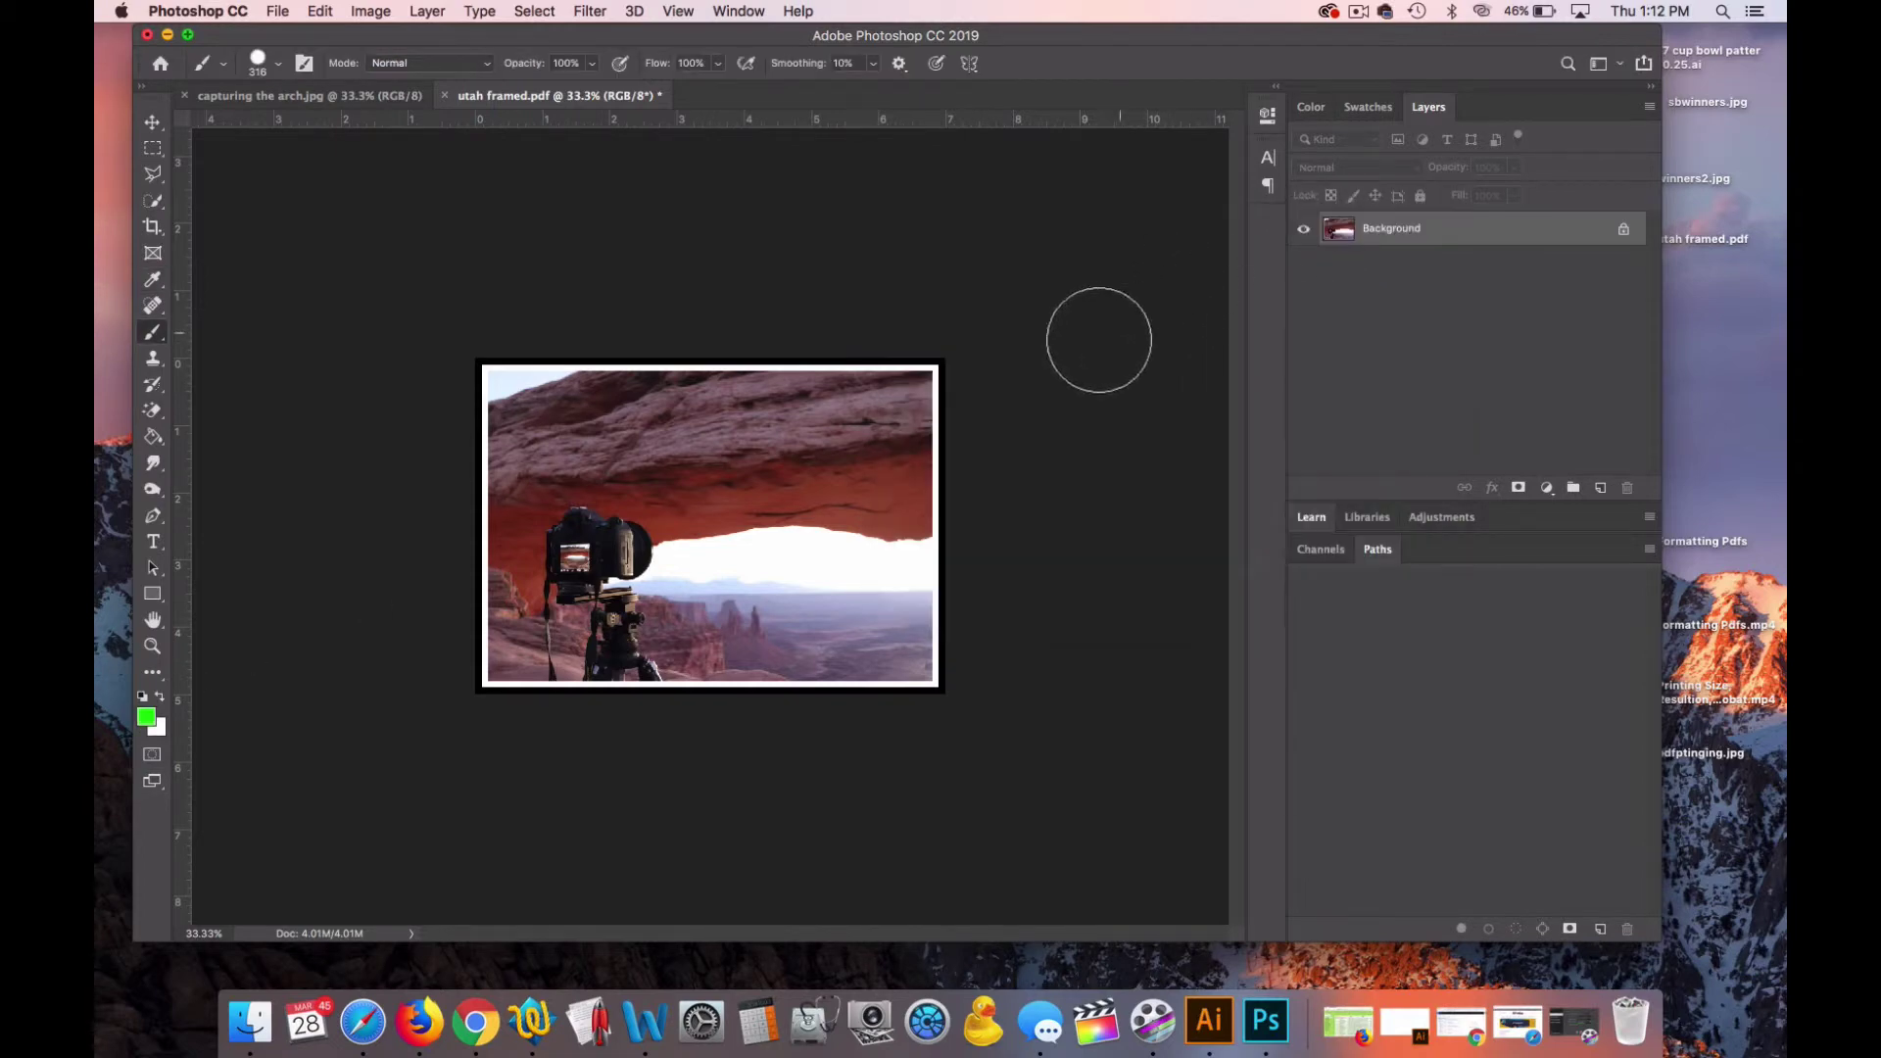
mouse_move(965, 377)
mouse_down()
mouse_move(776, 377)
mouse_move(580, 350)
mouse_move(662, 378)
mouse_move(426, 418)
mouse_move(446, 461)
mouse_move(691, 522)
mouse_move(734, 579)
mouse_move(705, 625)
mouse_move(356, 653)
mouse_move(1059, 688)
mouse_move(954, 645)
mouse_move(917, 667)
mouse_up()
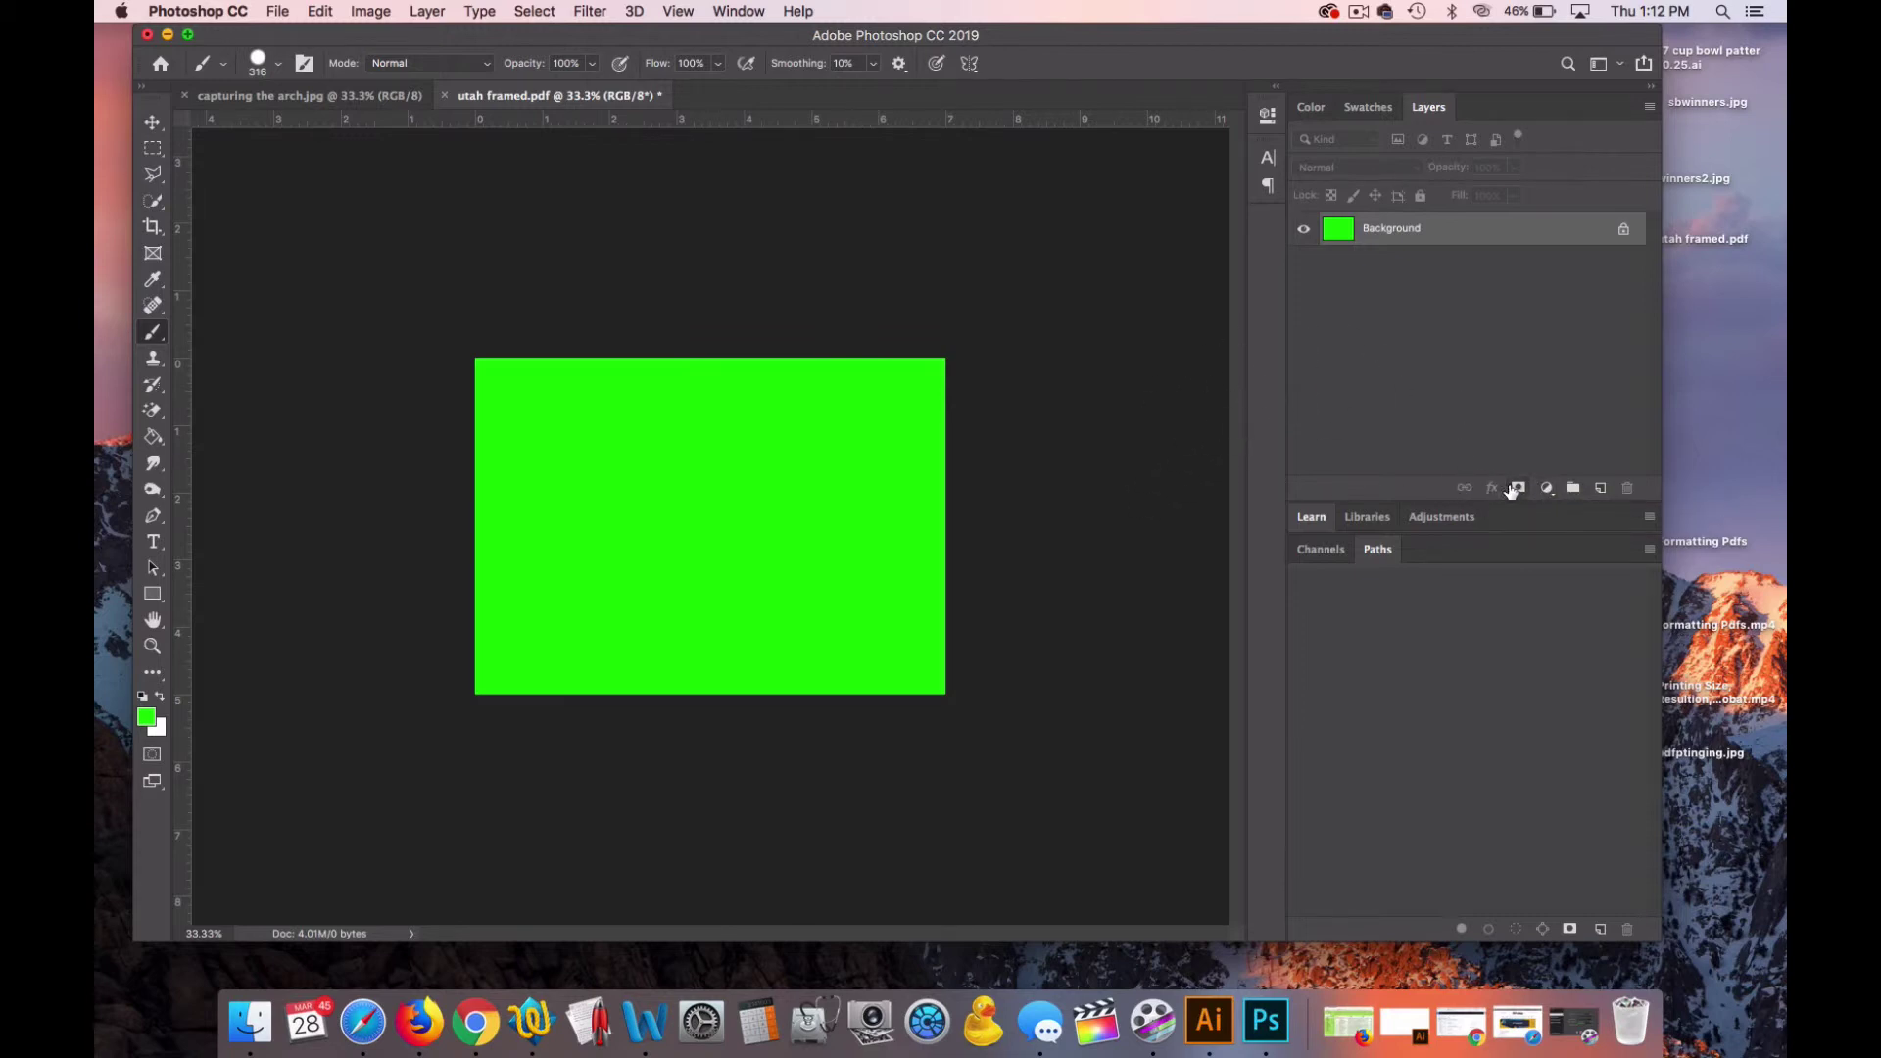
Step: Duplicate the green layer and give it an 80 px Stroke layer effect
key(super+j)
click(1494, 488)
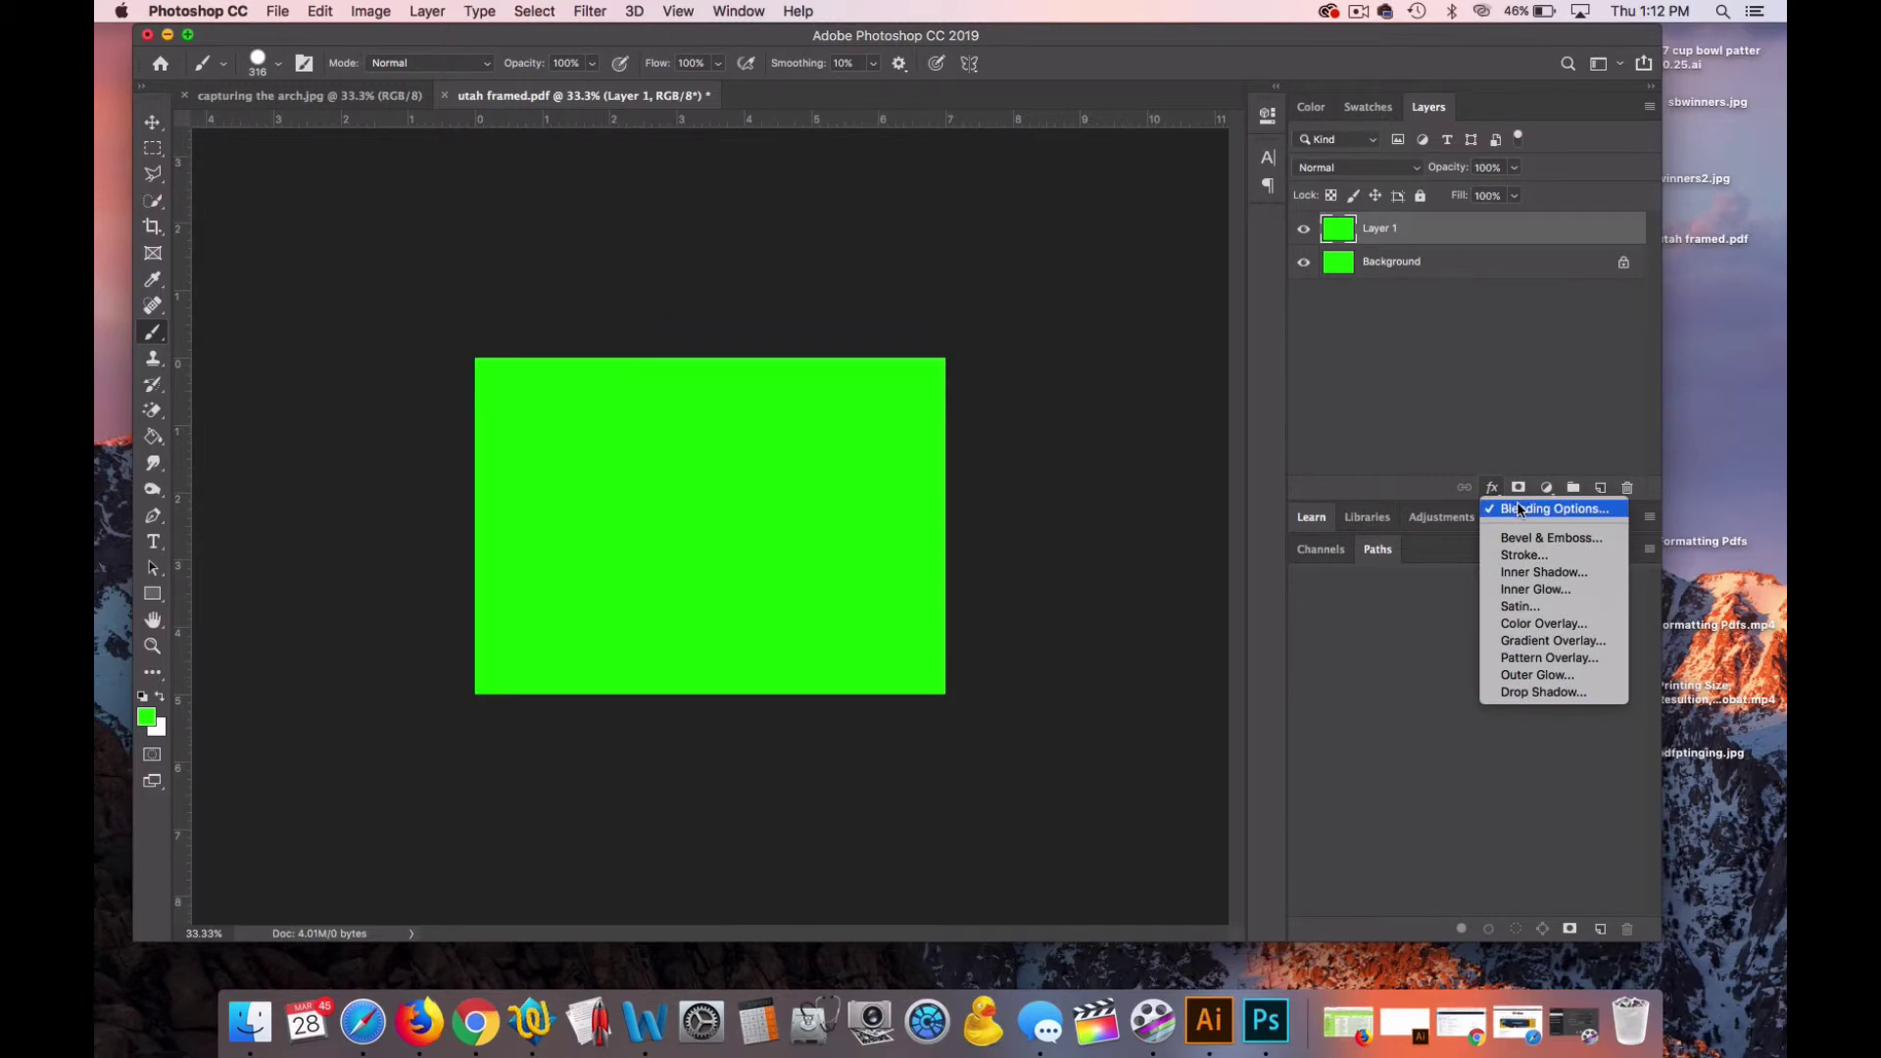
click(1520, 509)
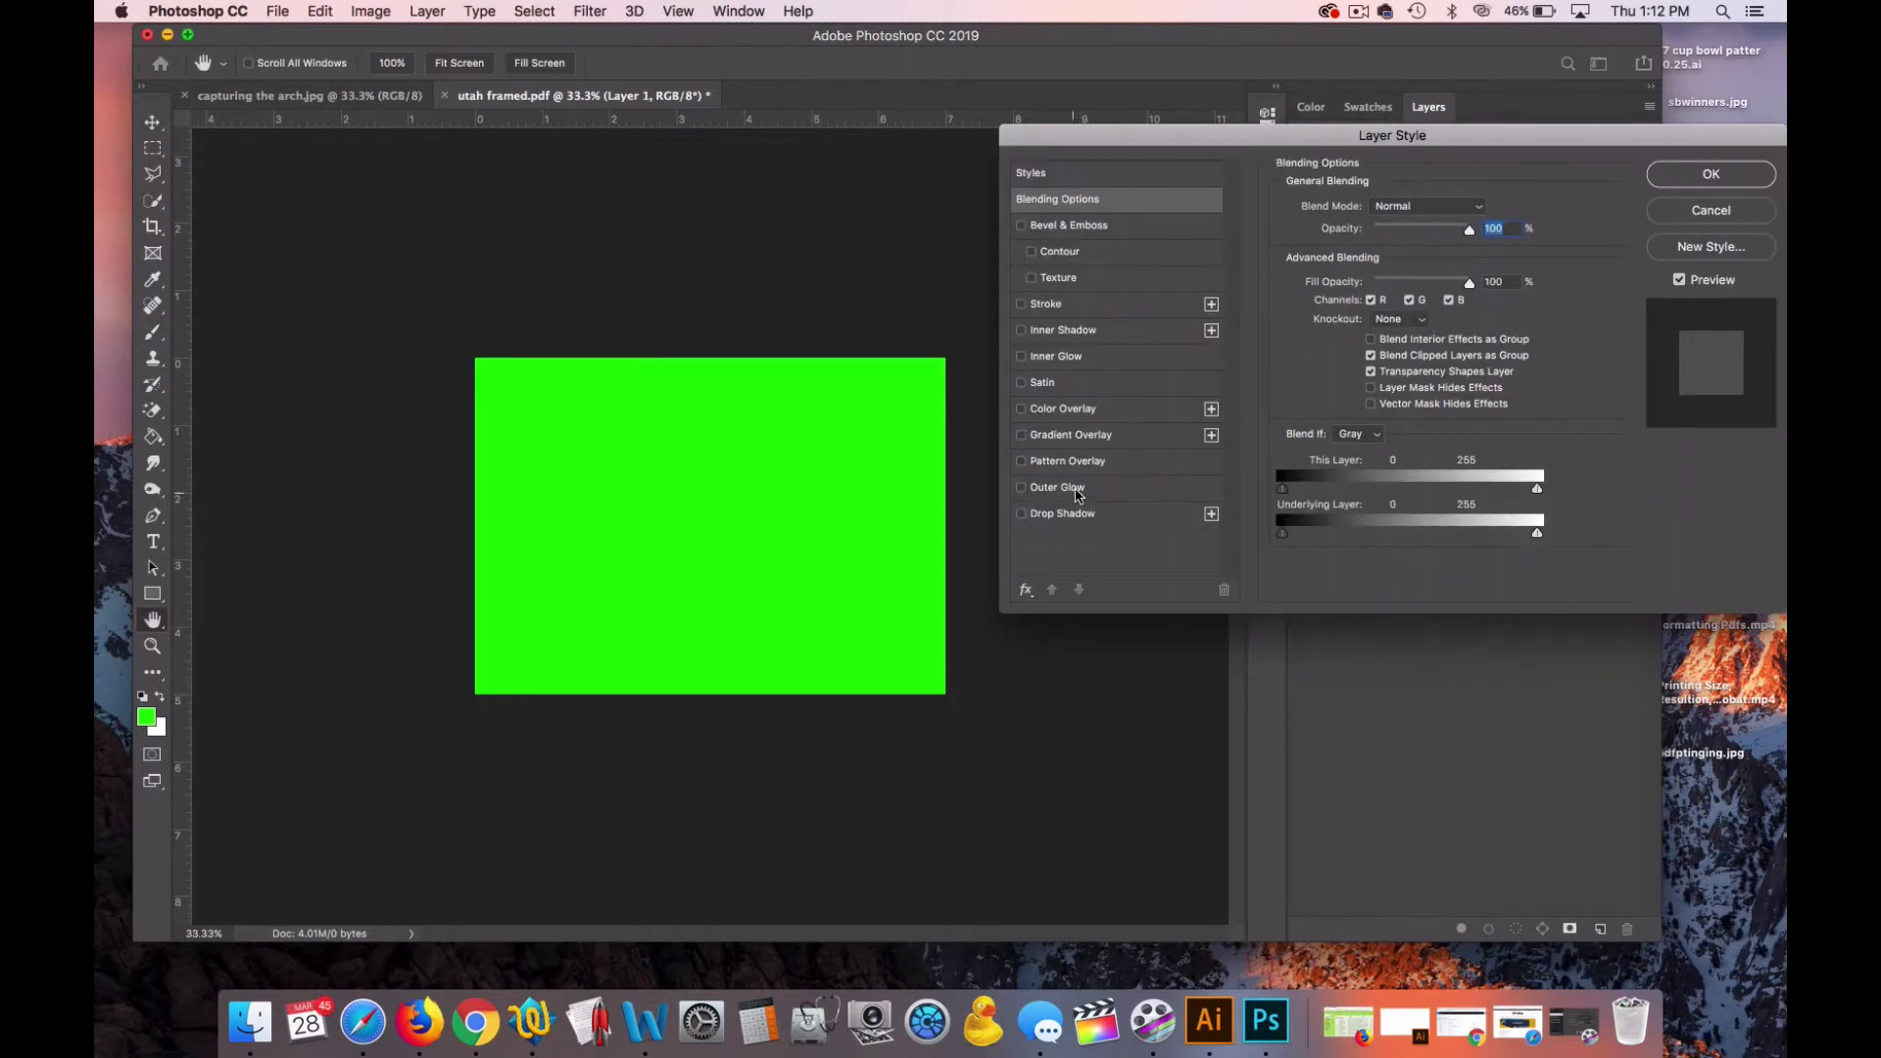
click(1099, 308)
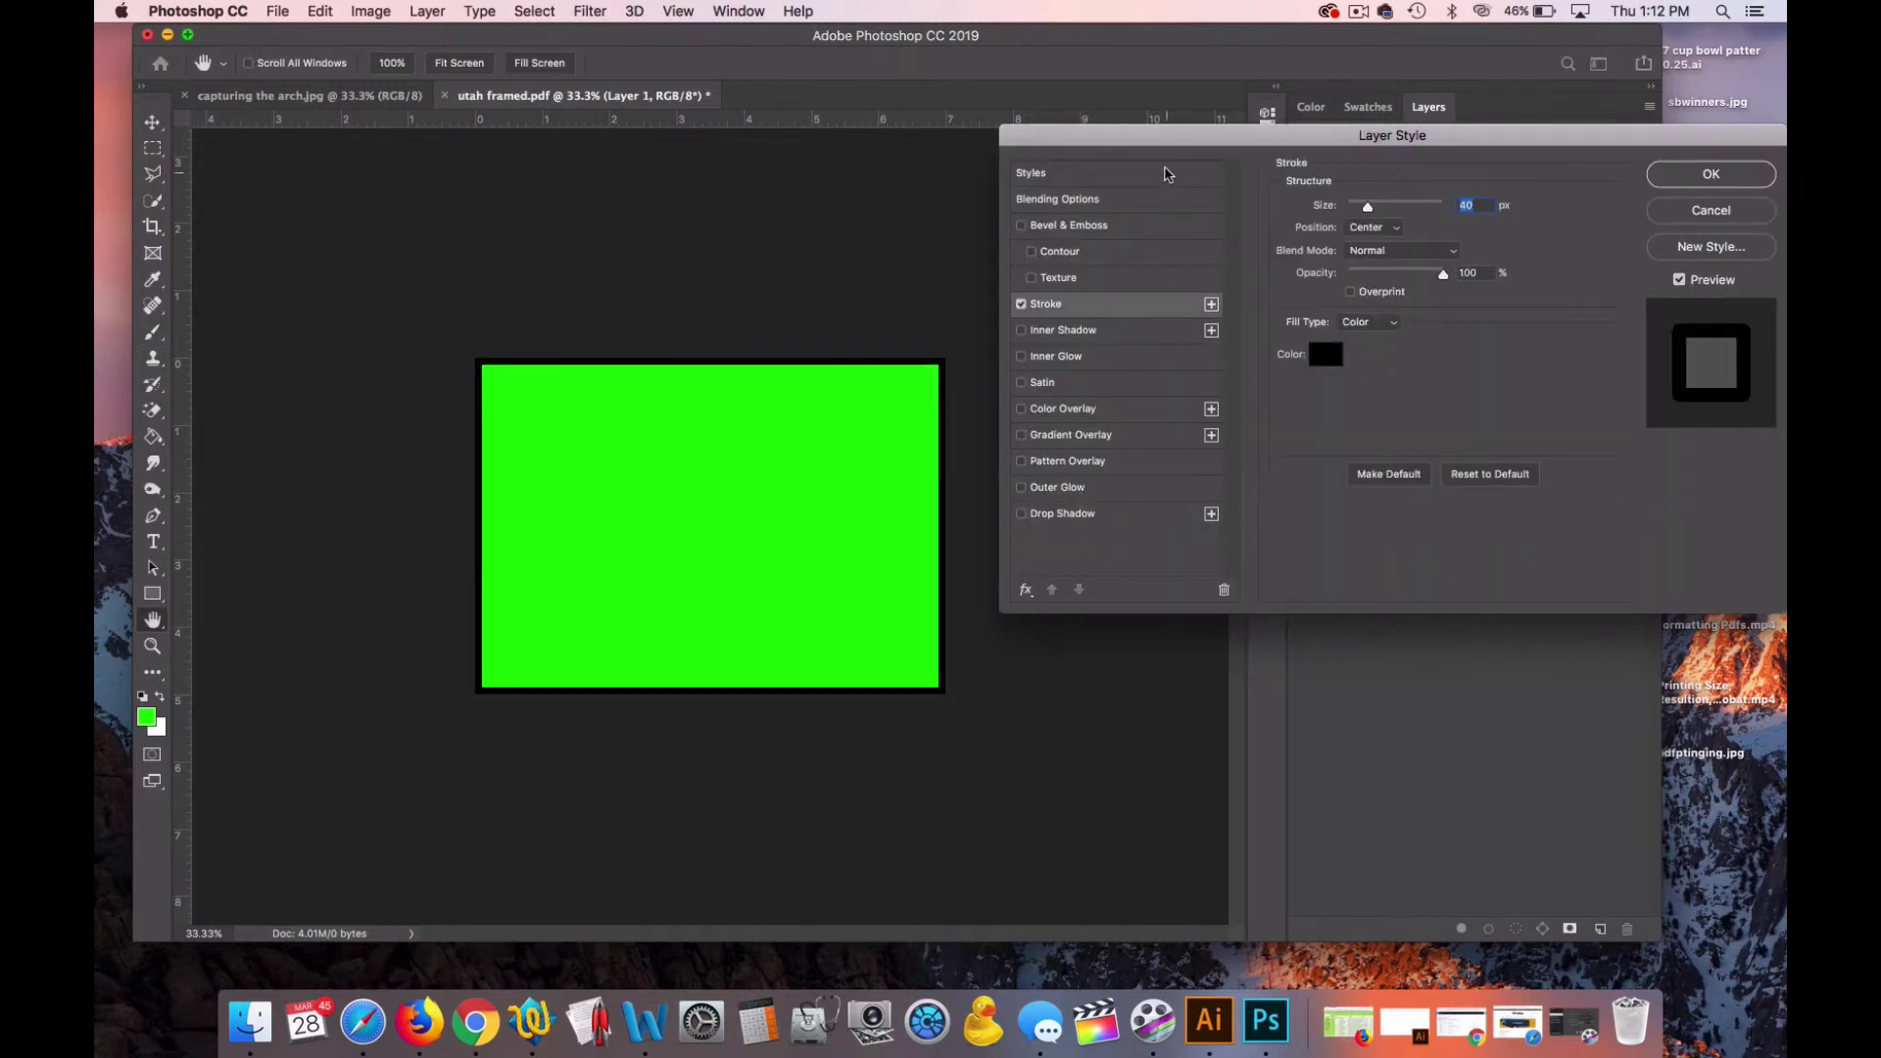
drag(1168, 147, 1359, 144)
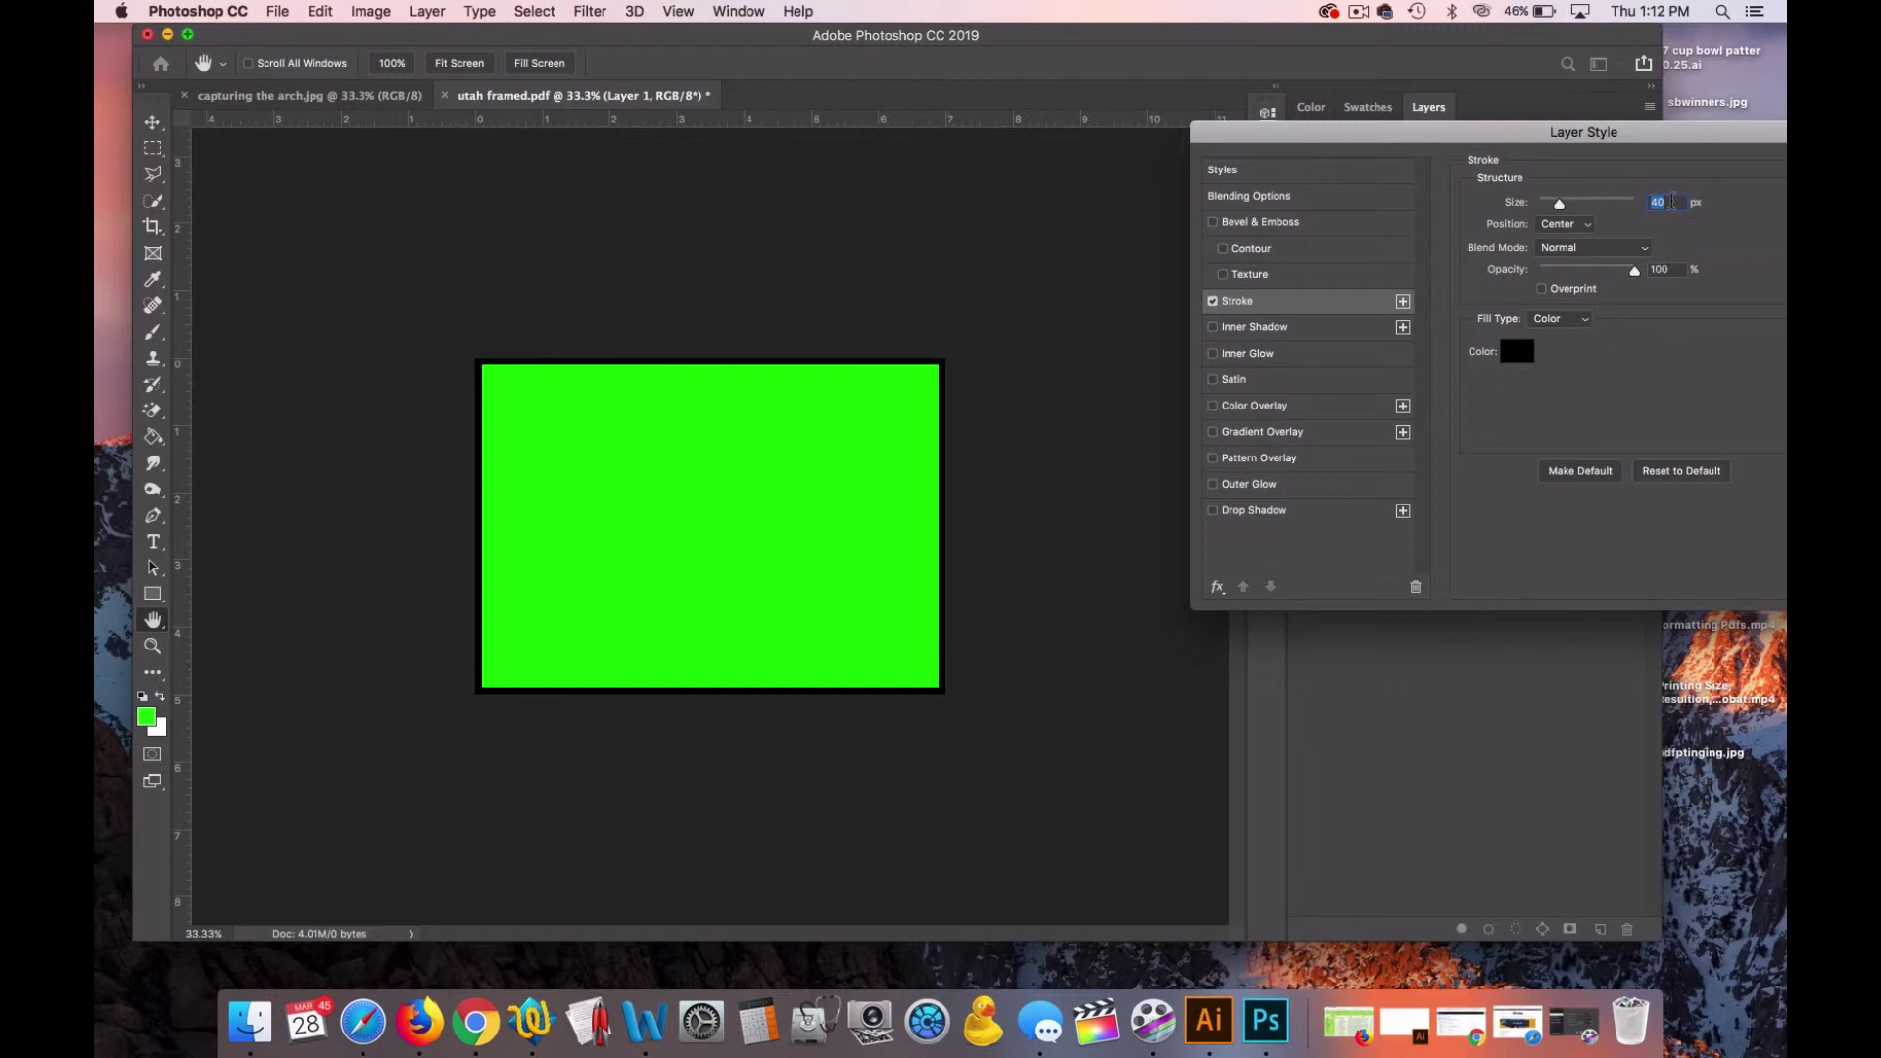
text(80)
Step: Make the stroke pure red, apply it, and flatten the image to one layer
click(1522, 347)
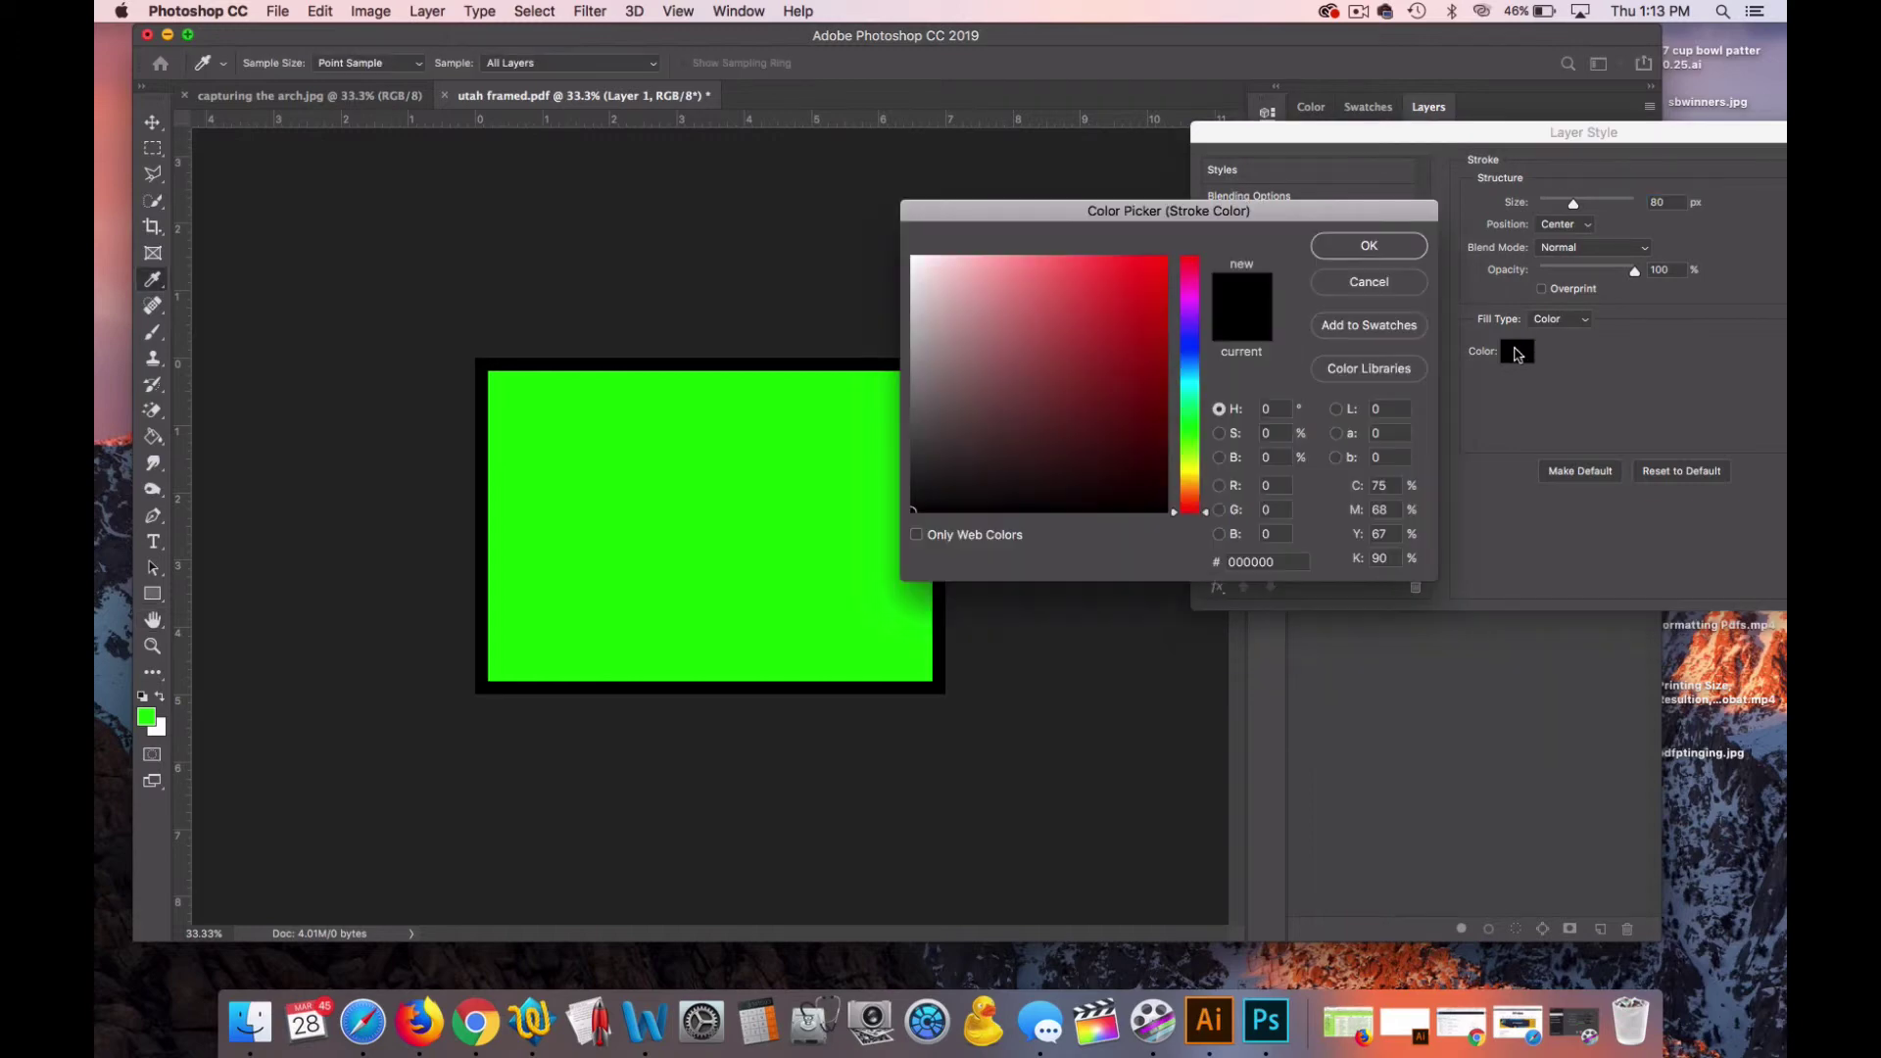
click(1166, 258)
click(1382, 250)
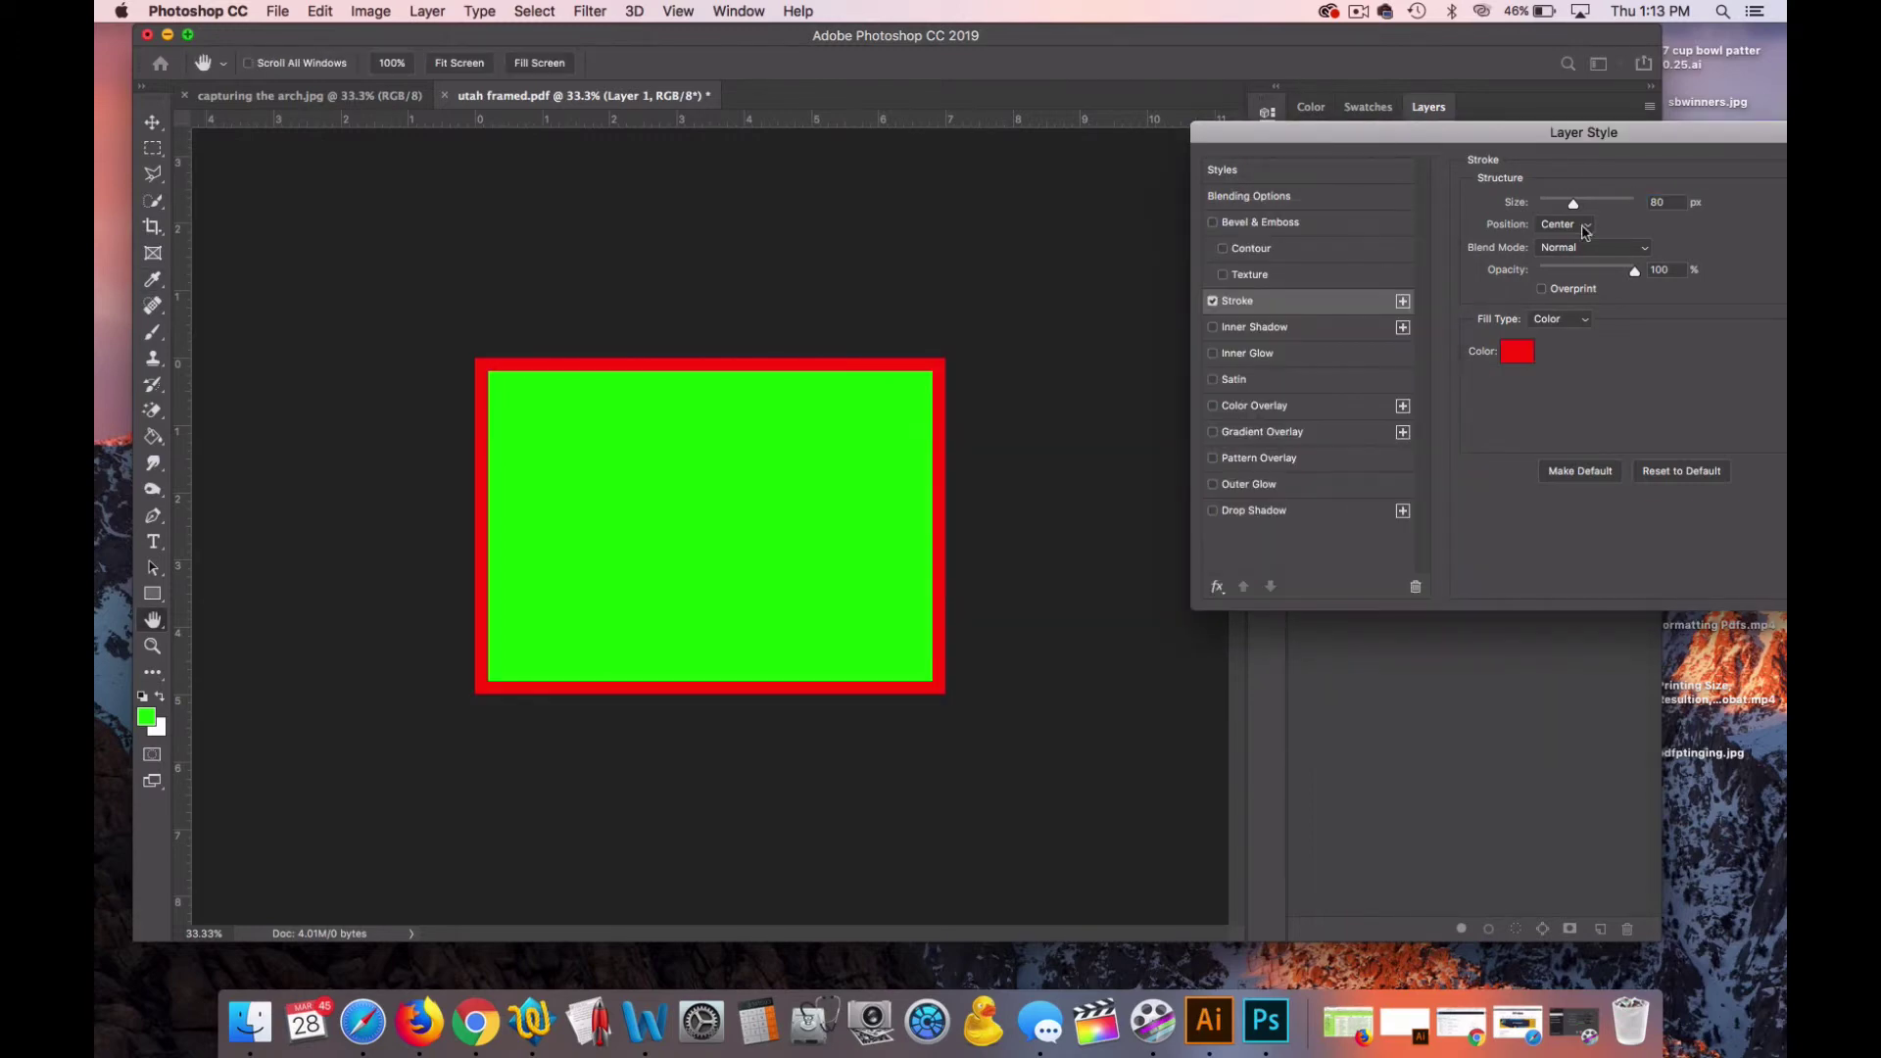
drag(1671, 152, 1387, 147)
click(1619, 151)
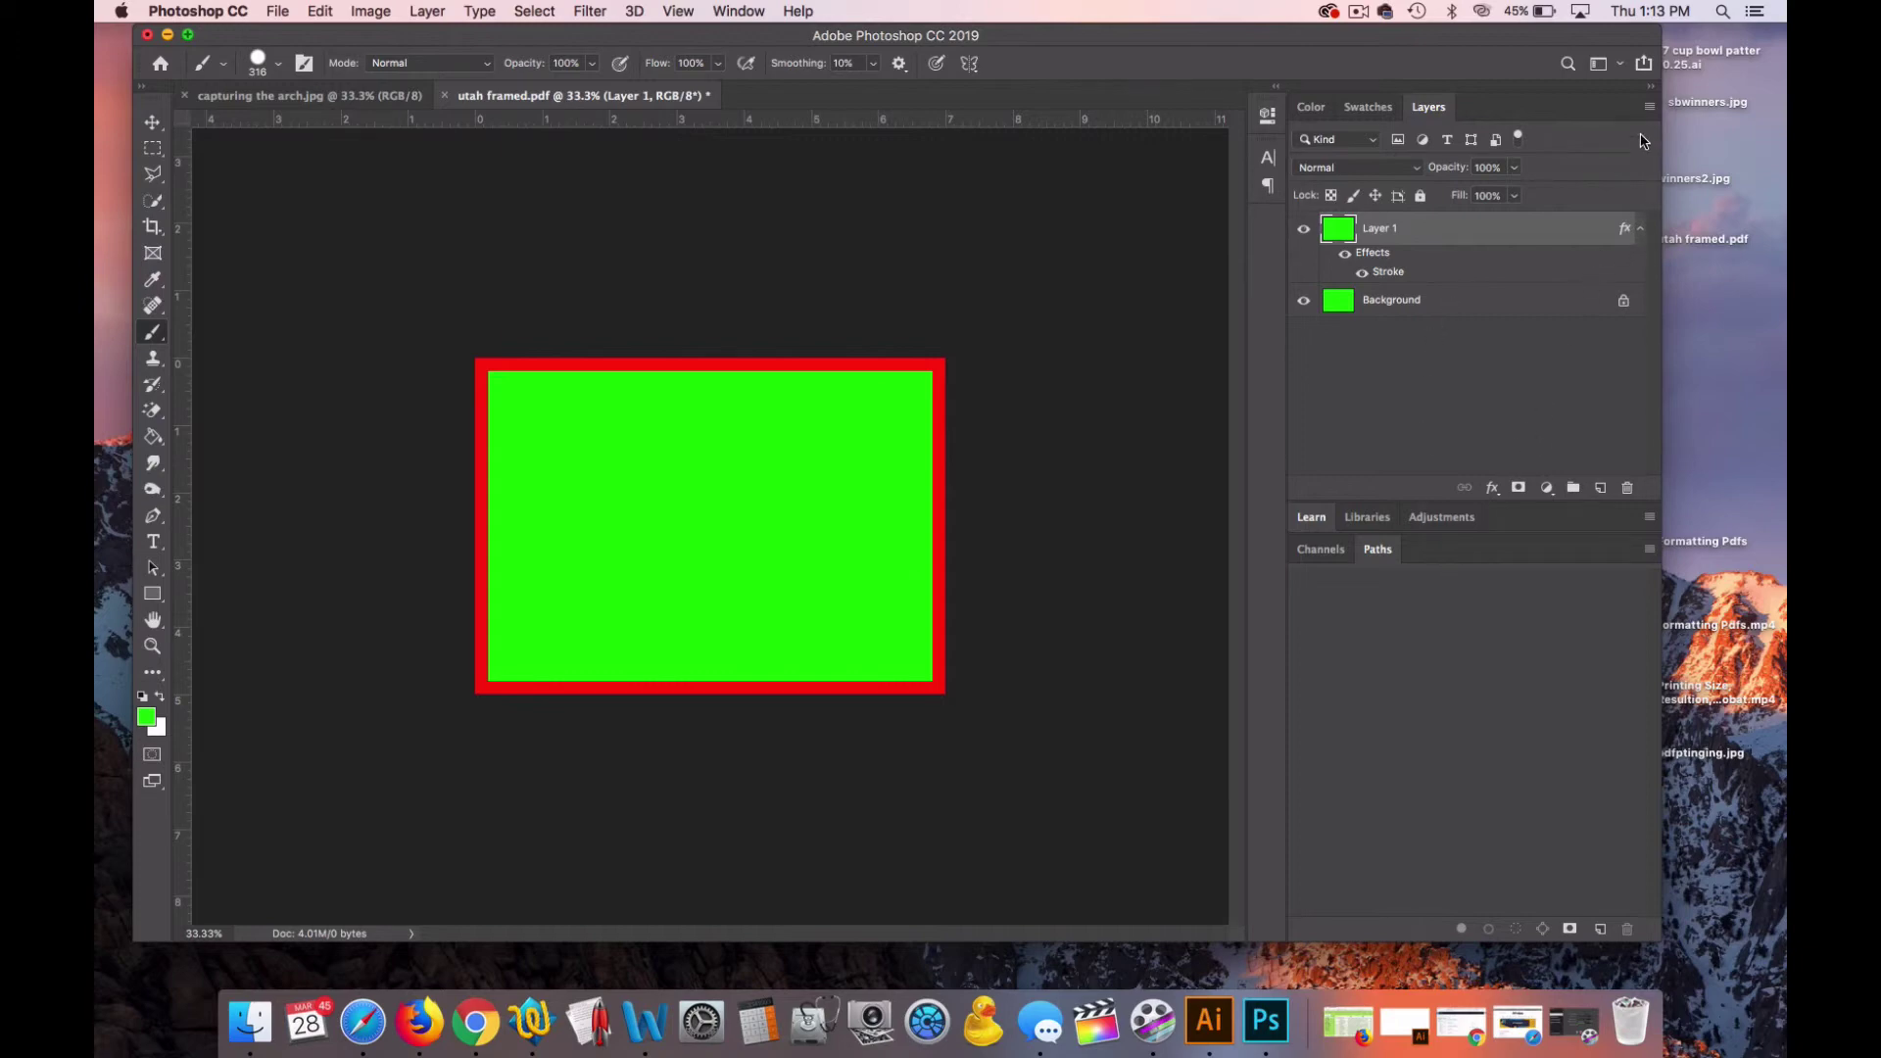
click(1649, 106)
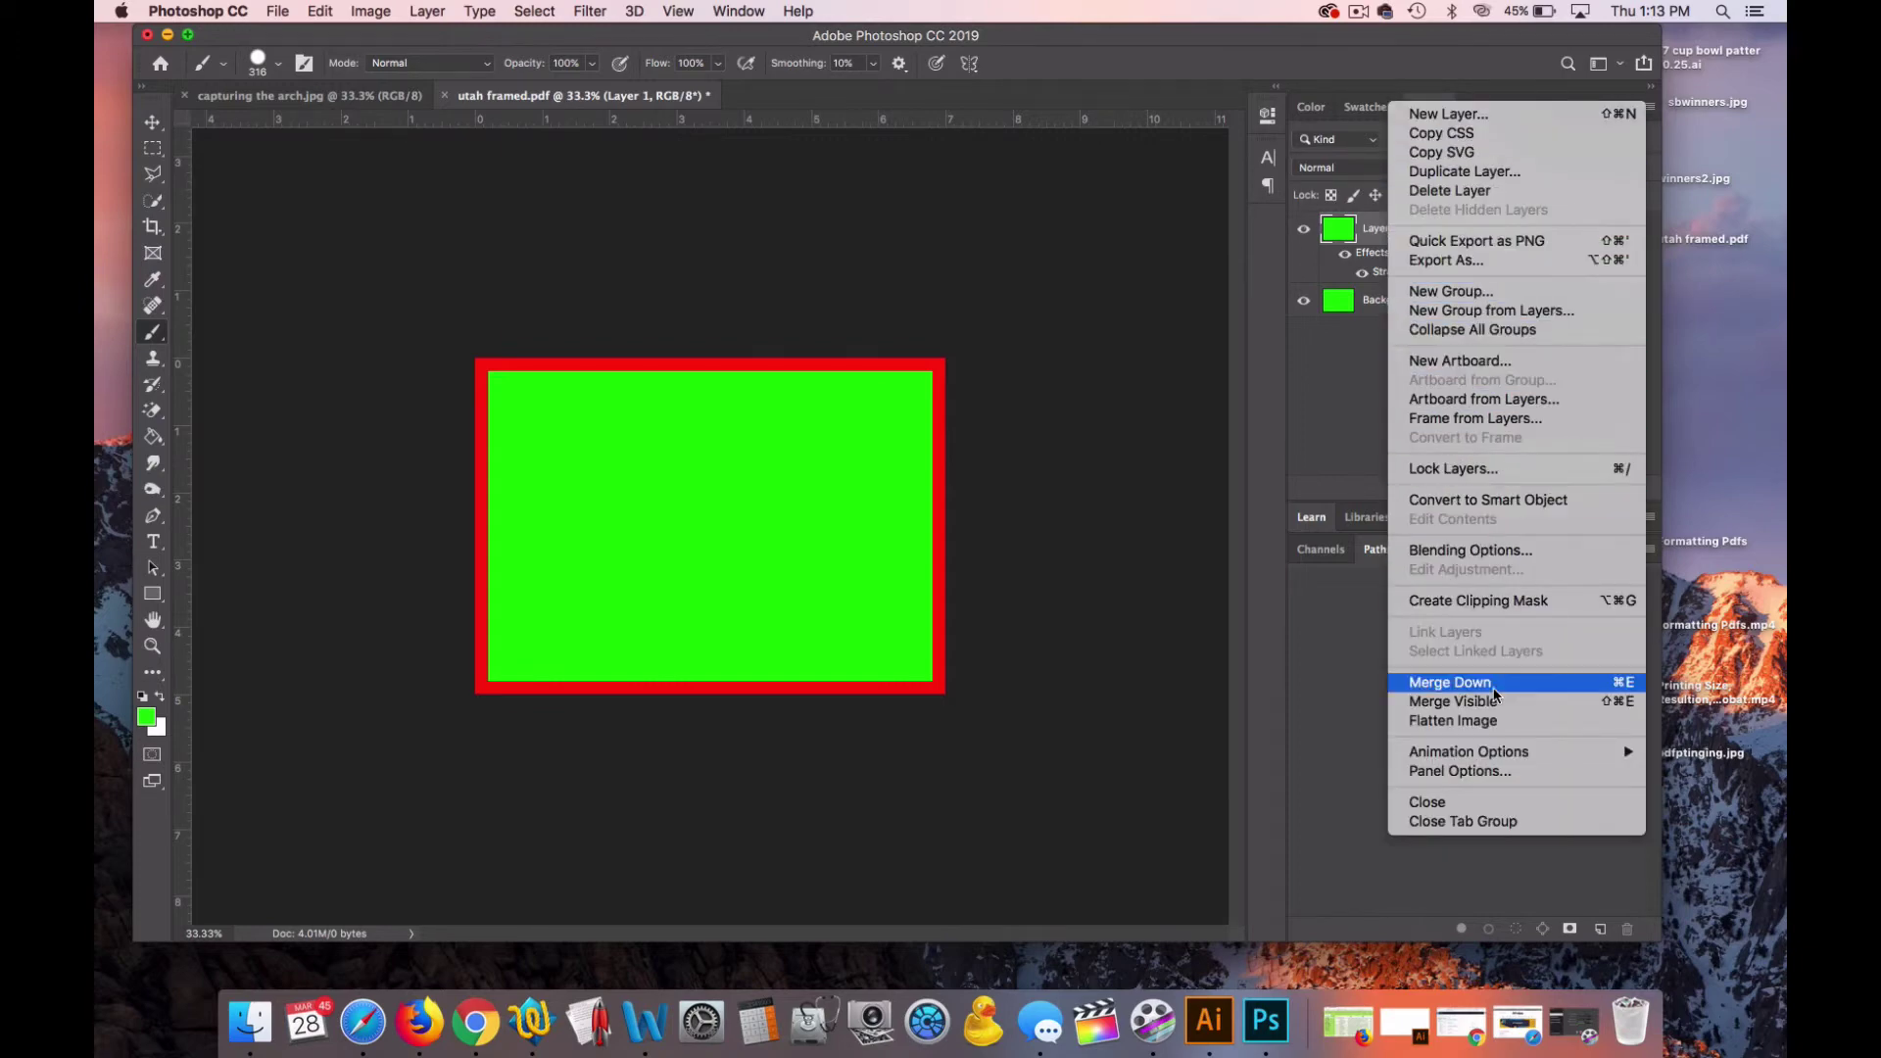
click(1495, 724)
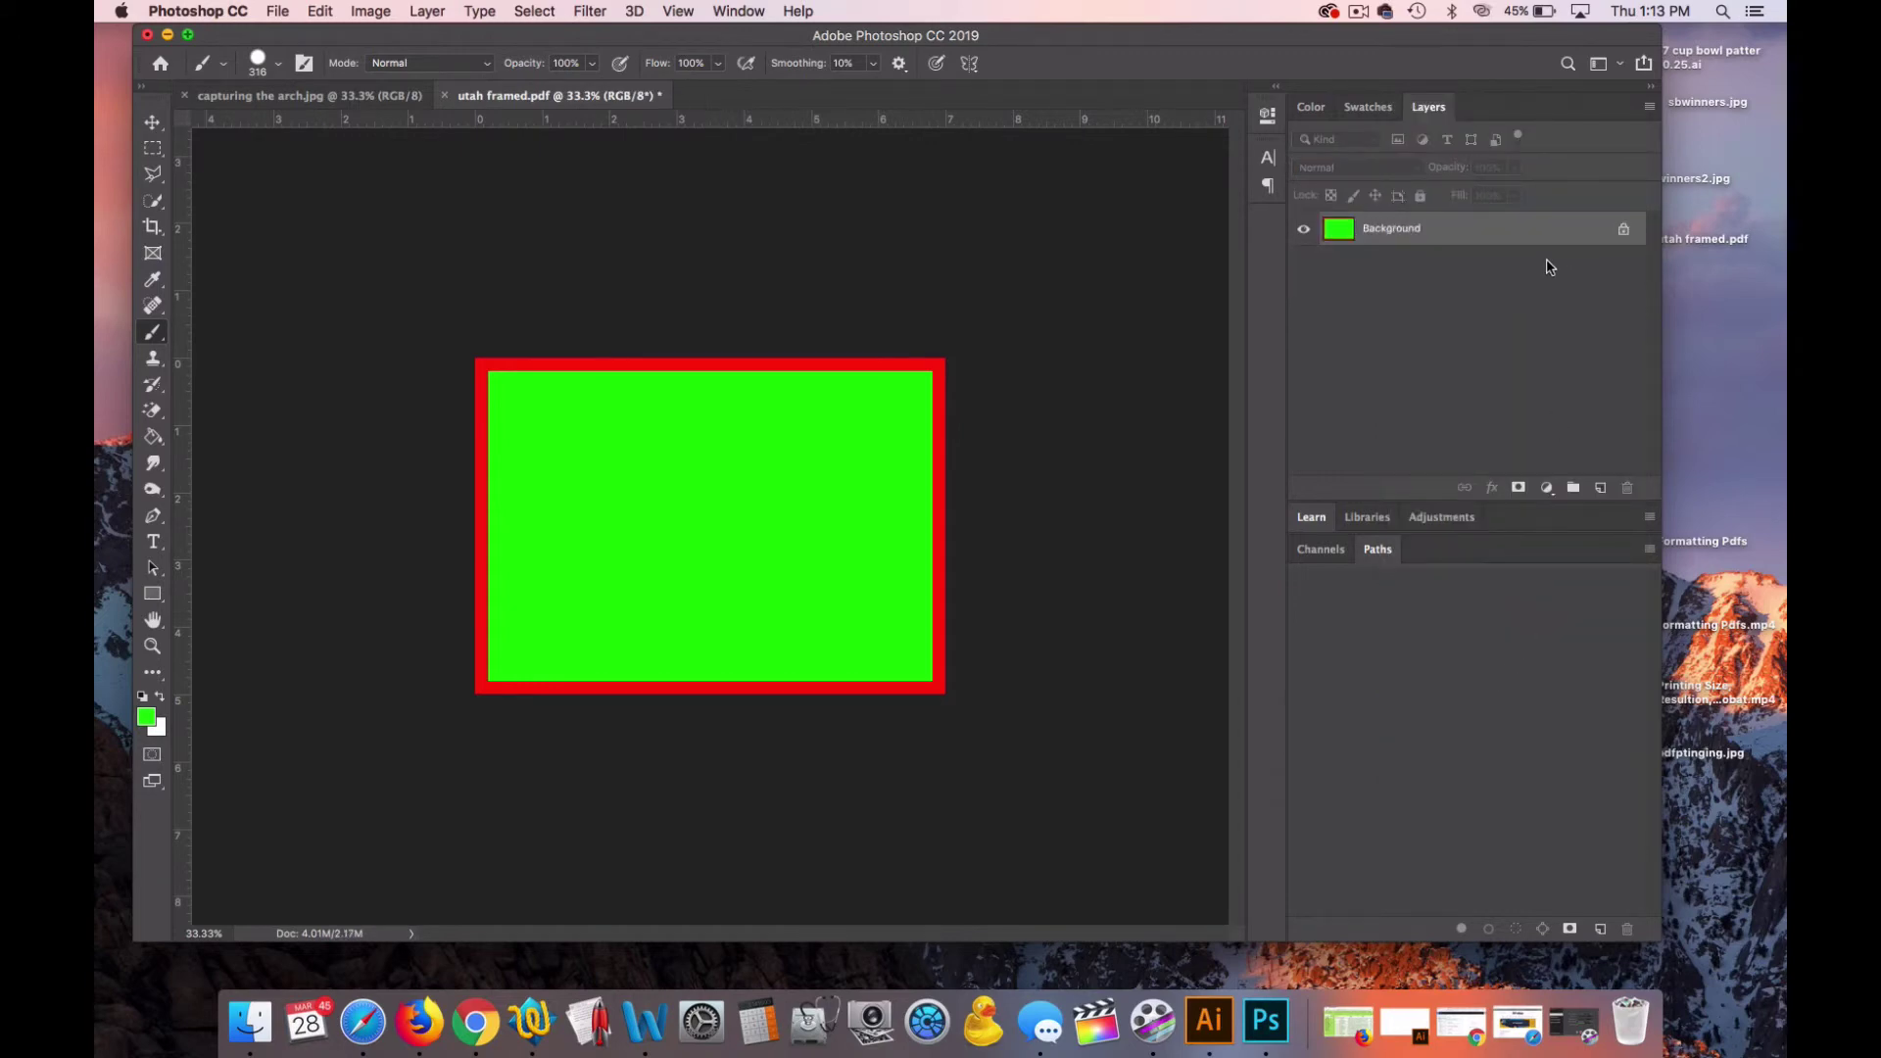
Step: Duplicate the flattened layer and give it a 40 px Stroke effect
key(super+j)
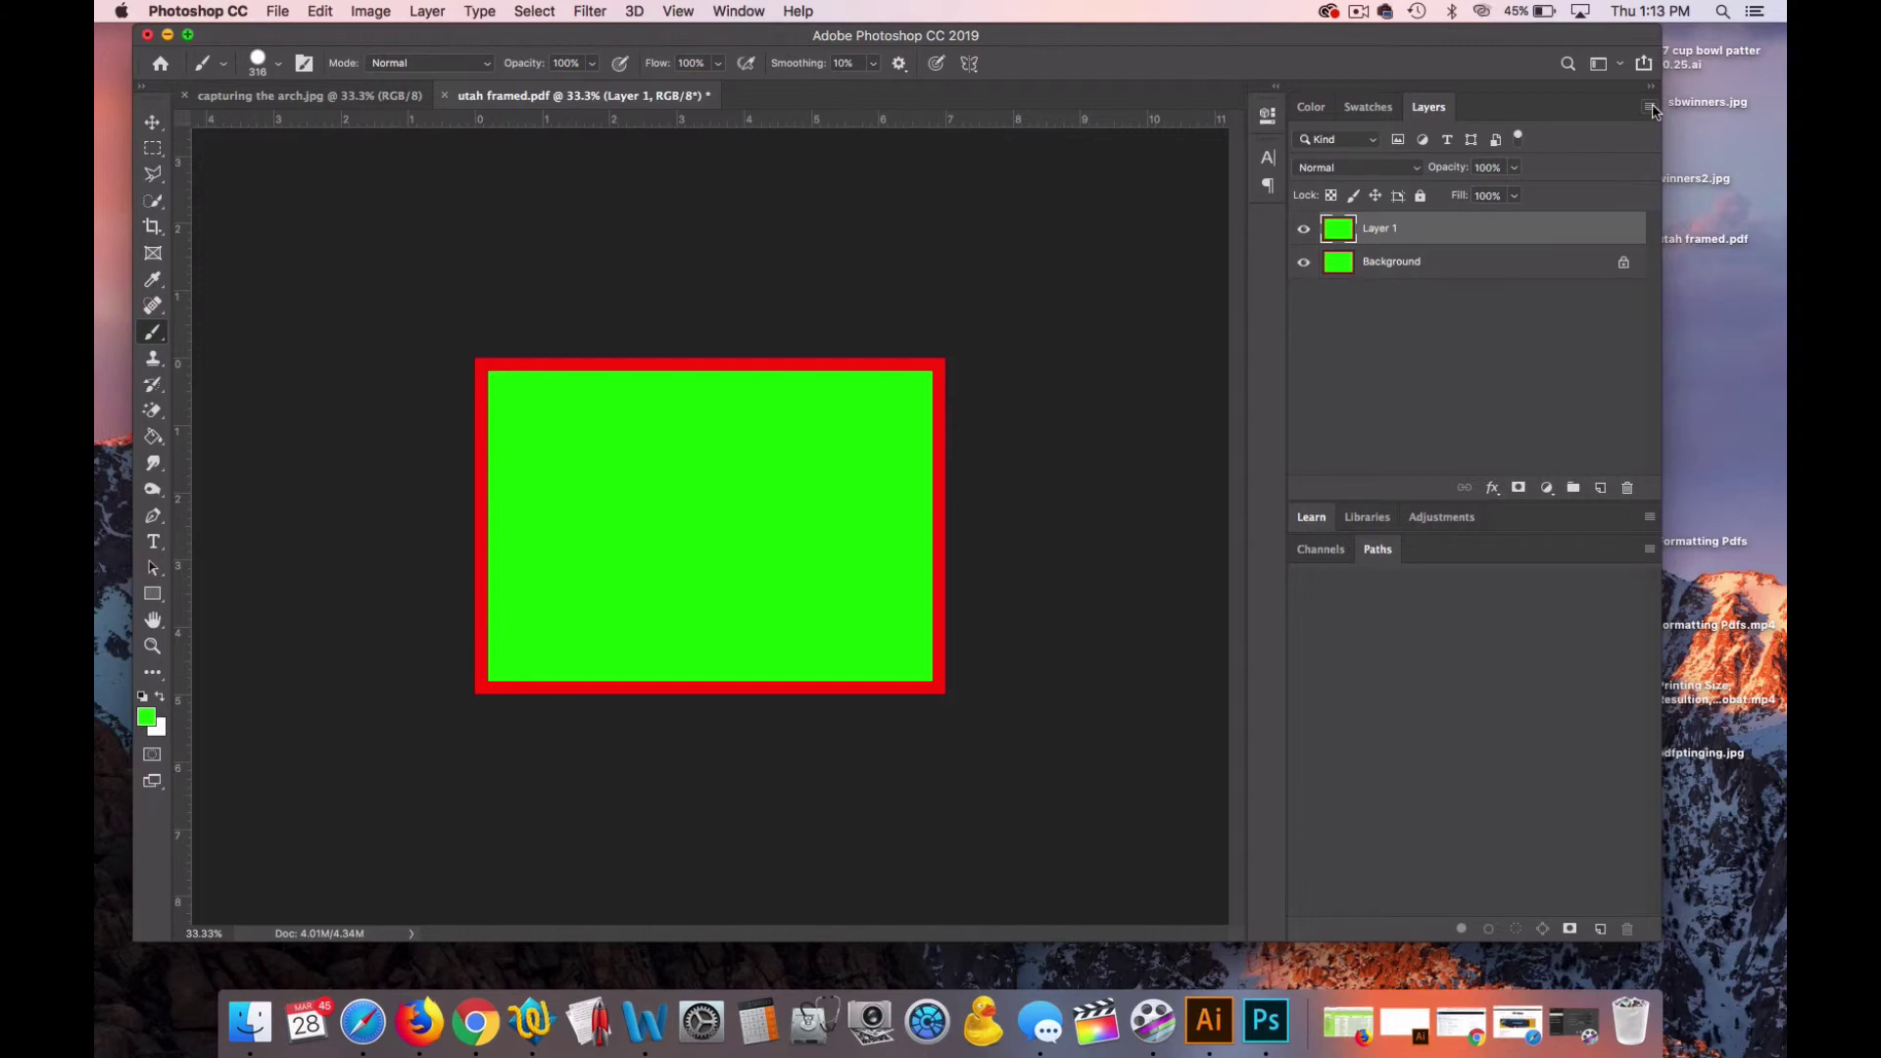
click(1492, 487)
click(1511, 511)
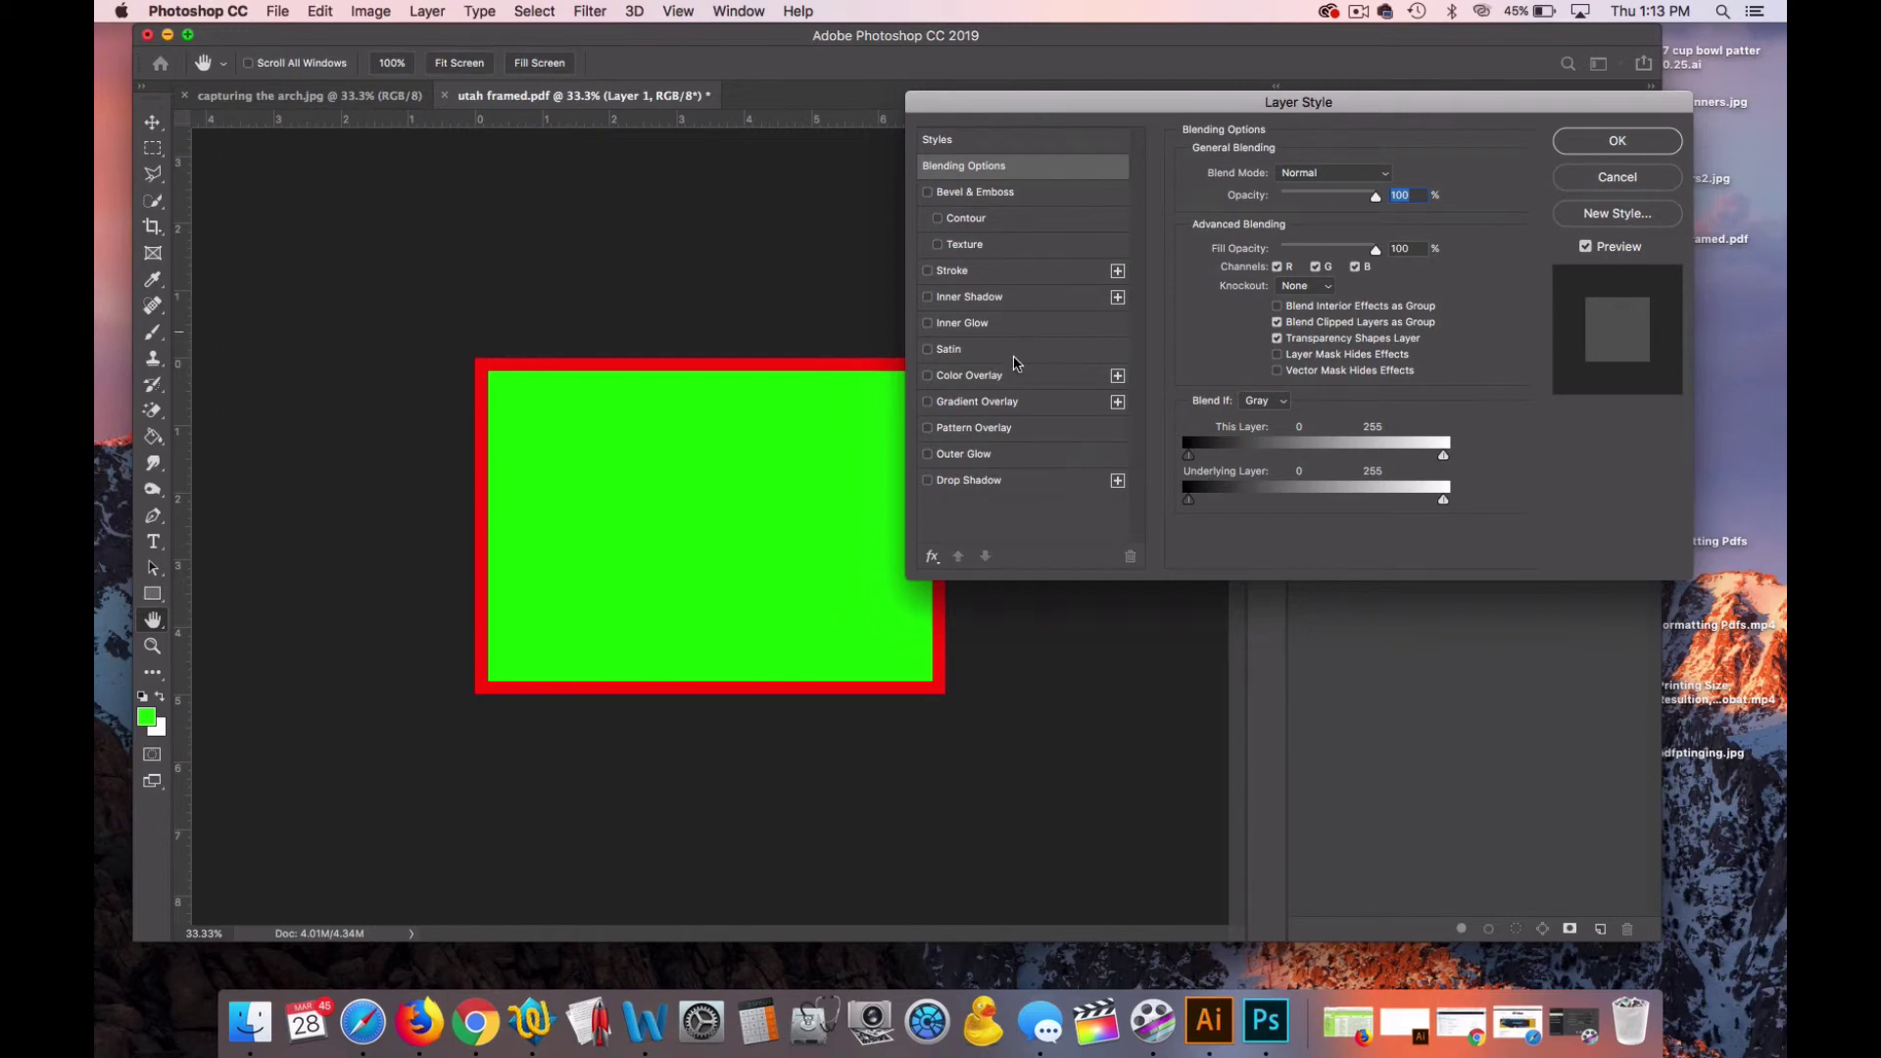
click(1026, 274)
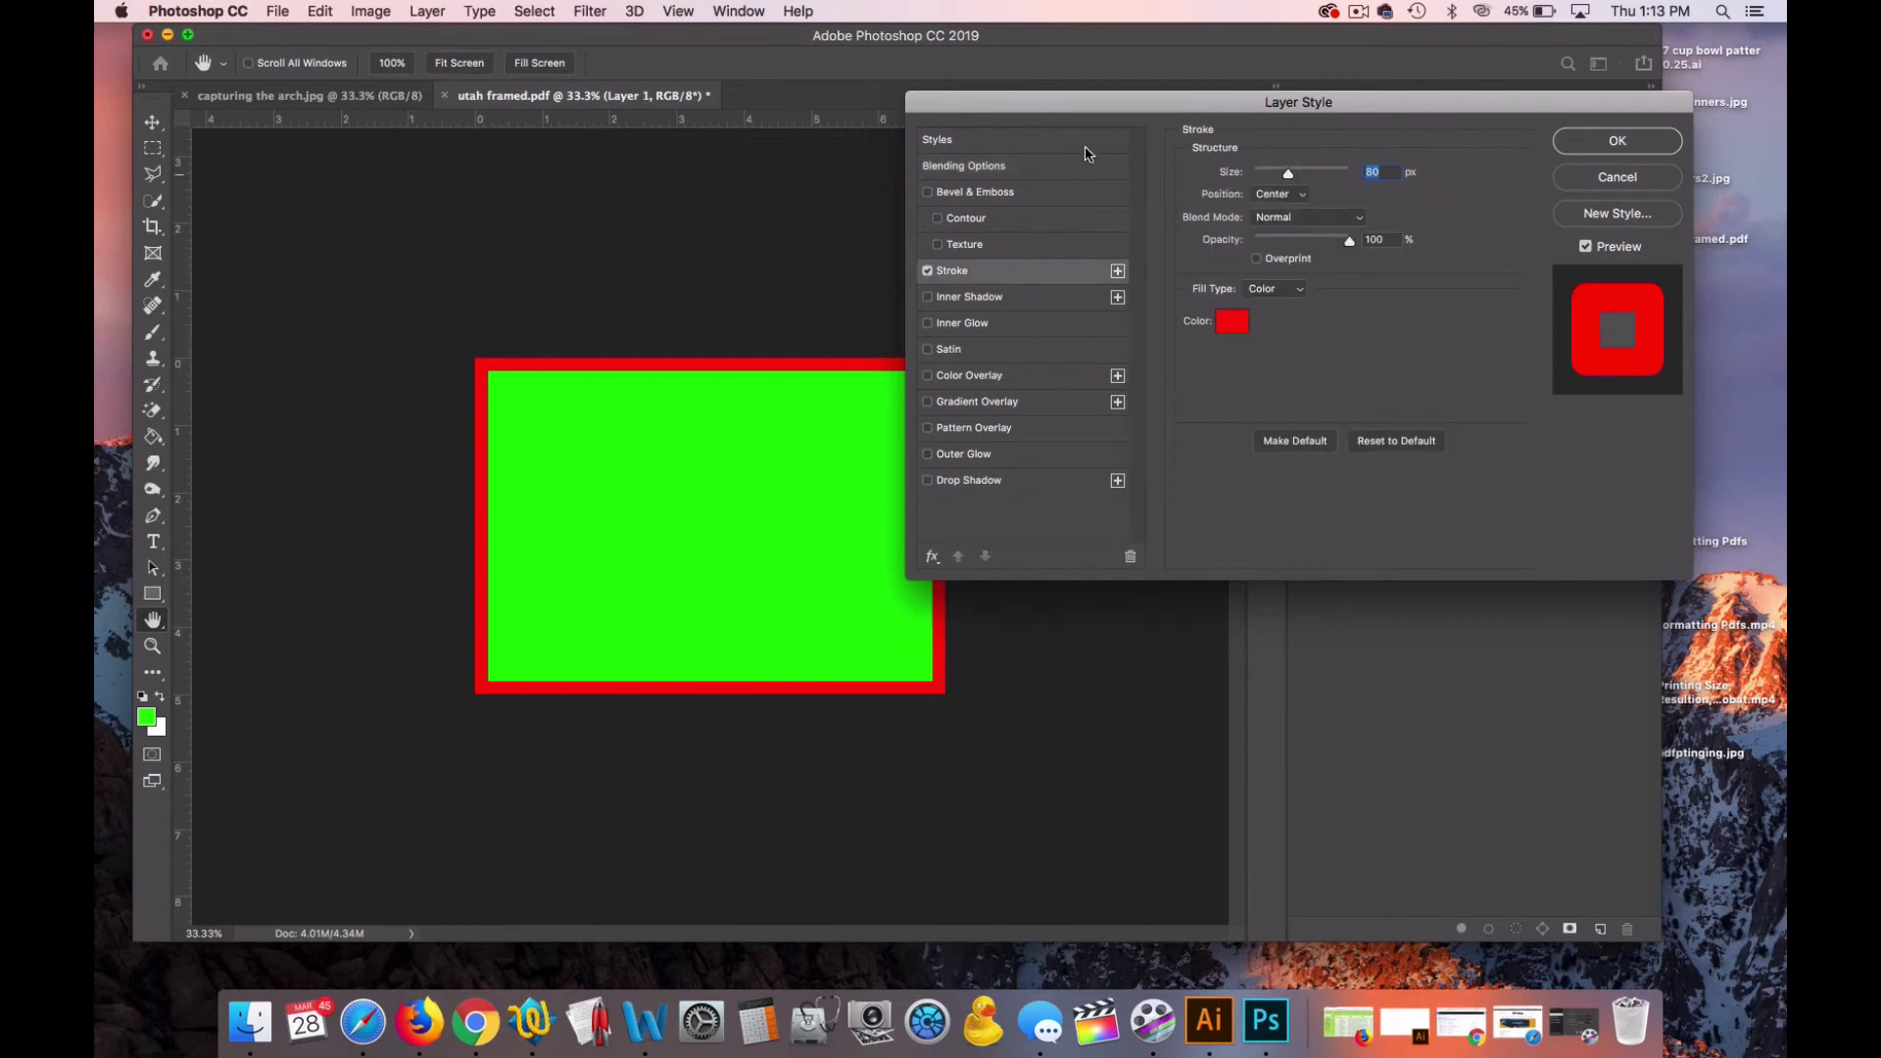
drag(1101, 104, 1348, 108)
click(1625, 178)
text(40)
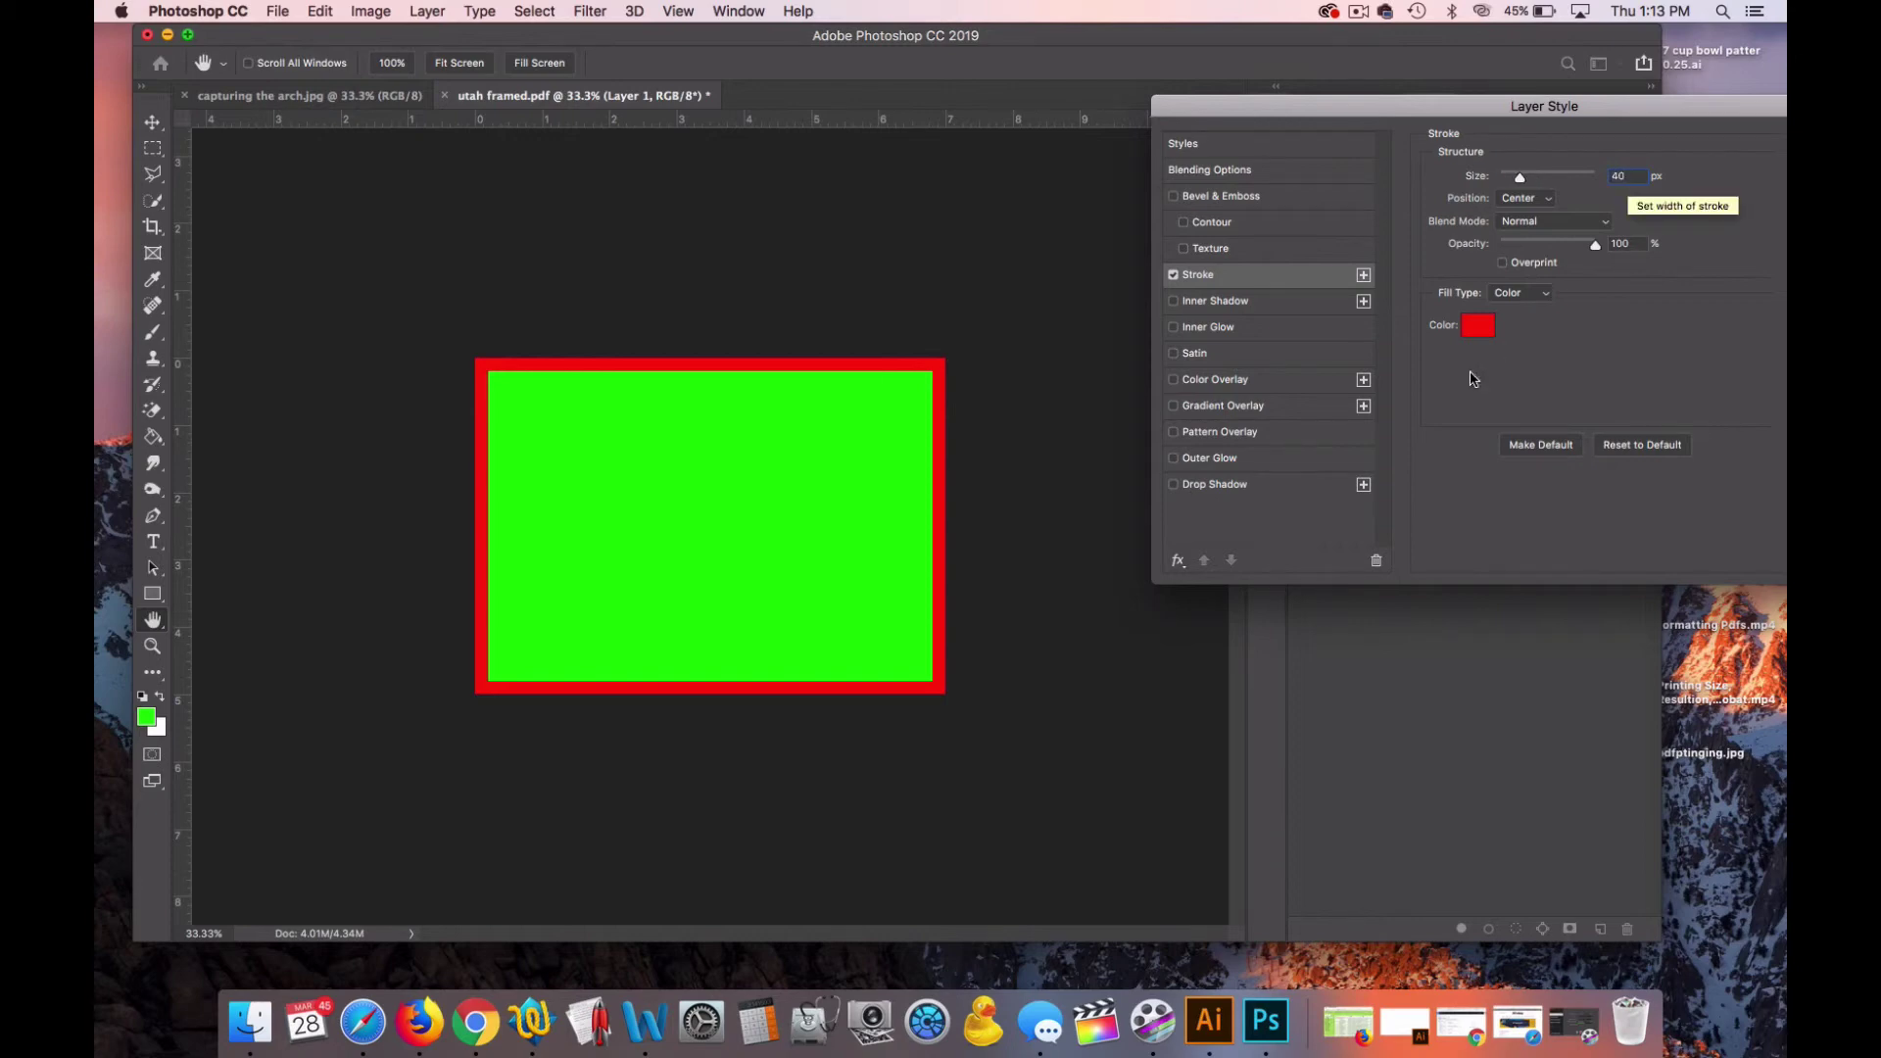
Step: Make the stroke blue, apply it, and flatten the image again
click(1478, 325)
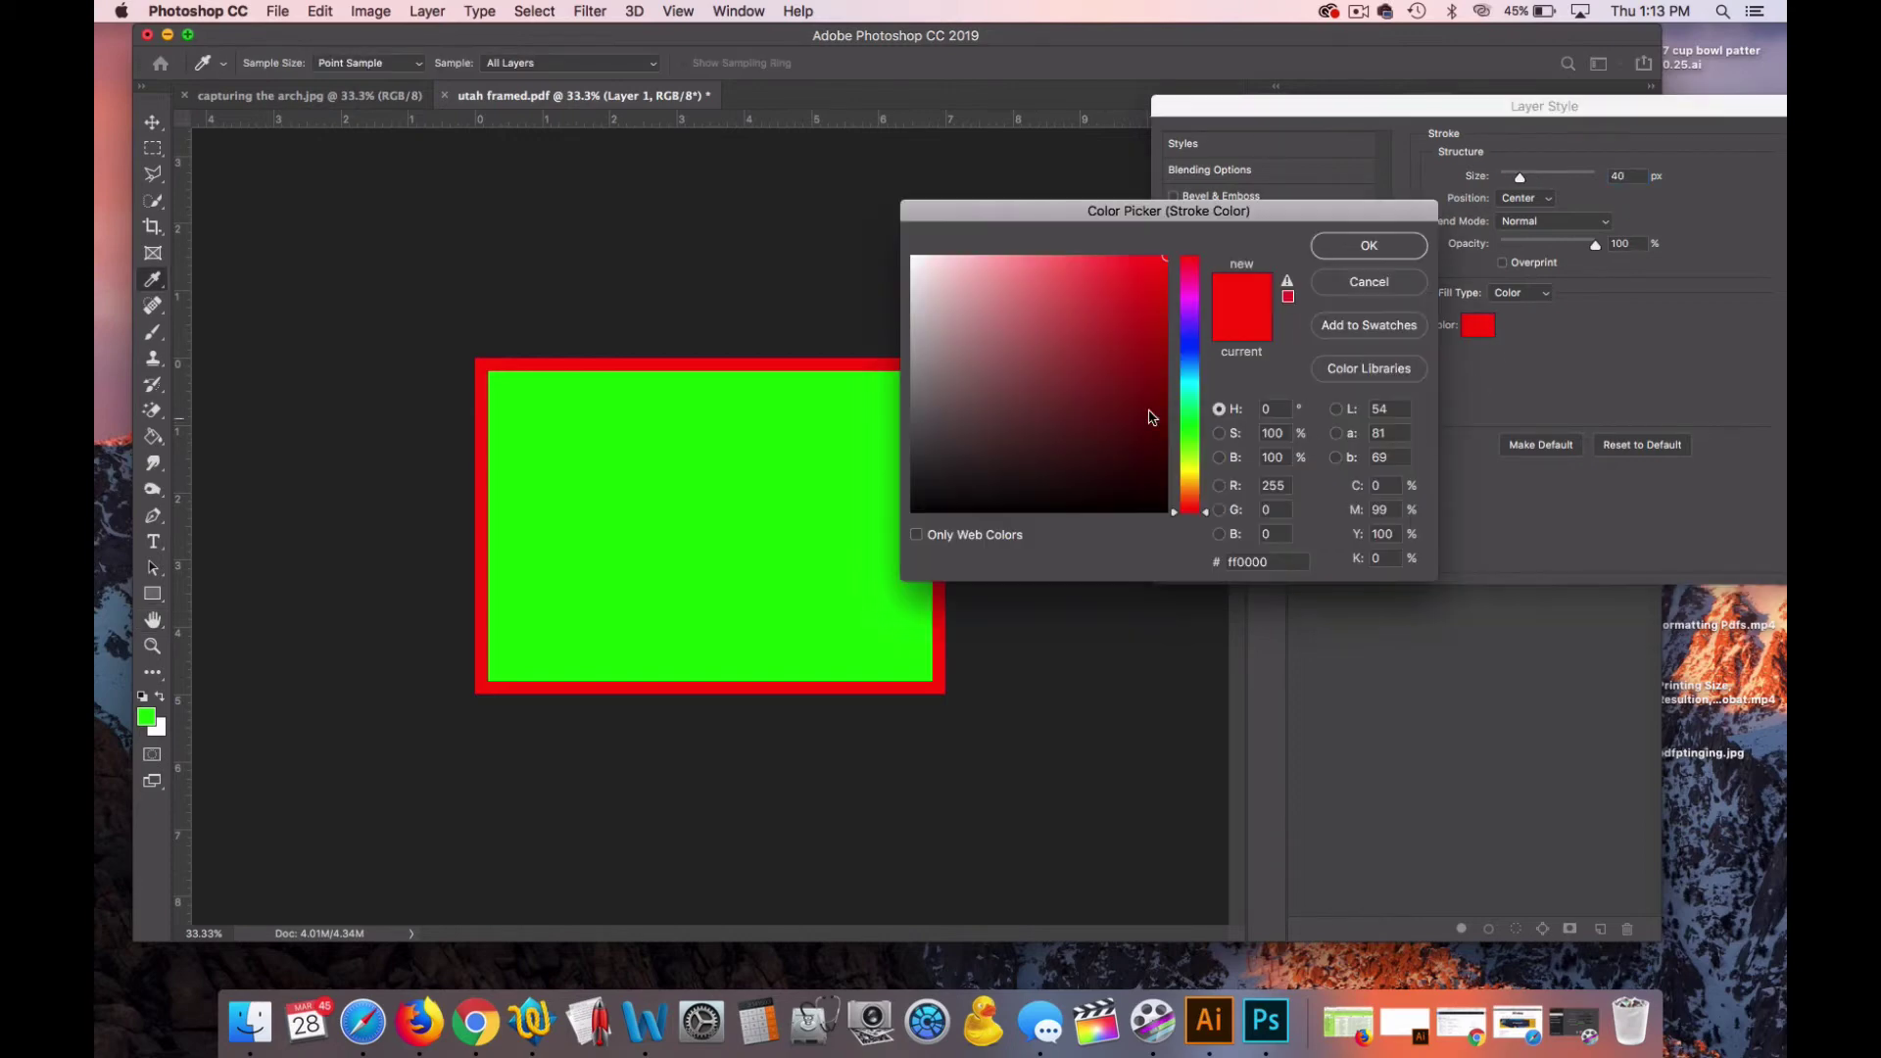
click(1190, 346)
click(1345, 252)
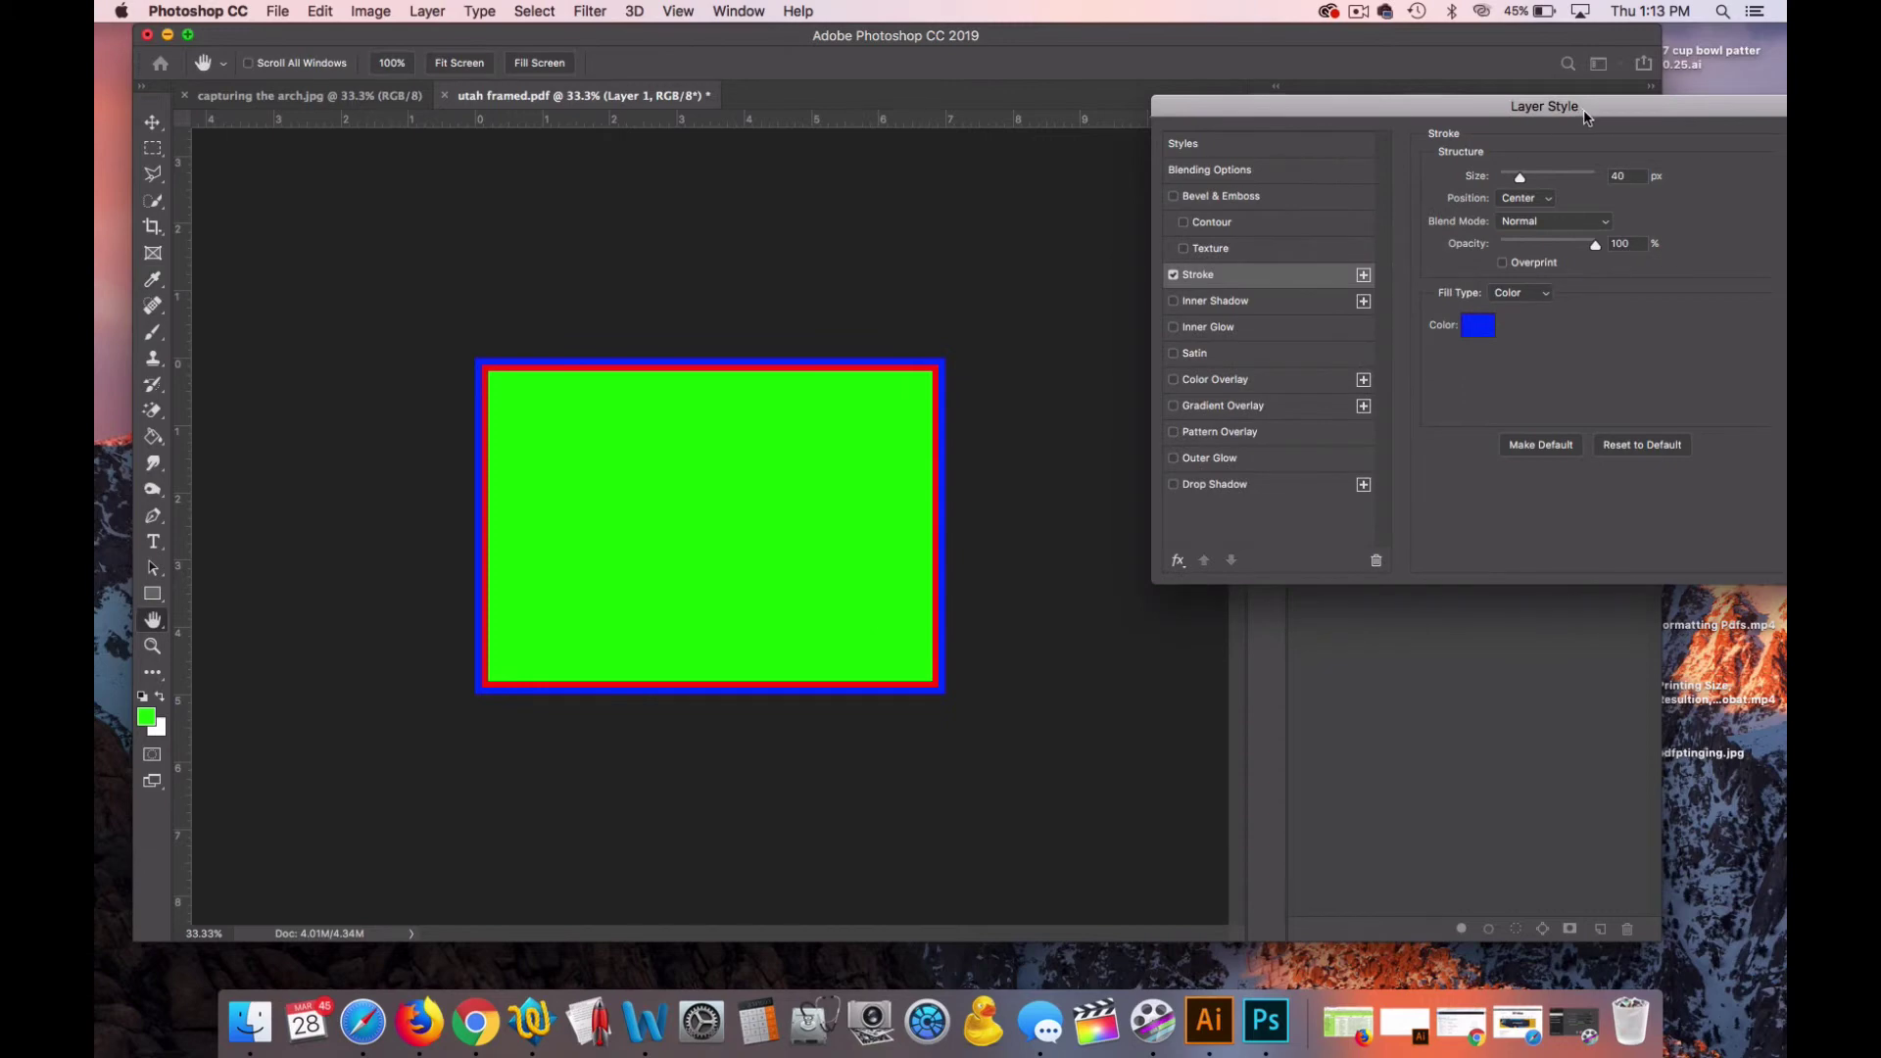
drag(1588, 110, 1461, 81)
click(1728, 118)
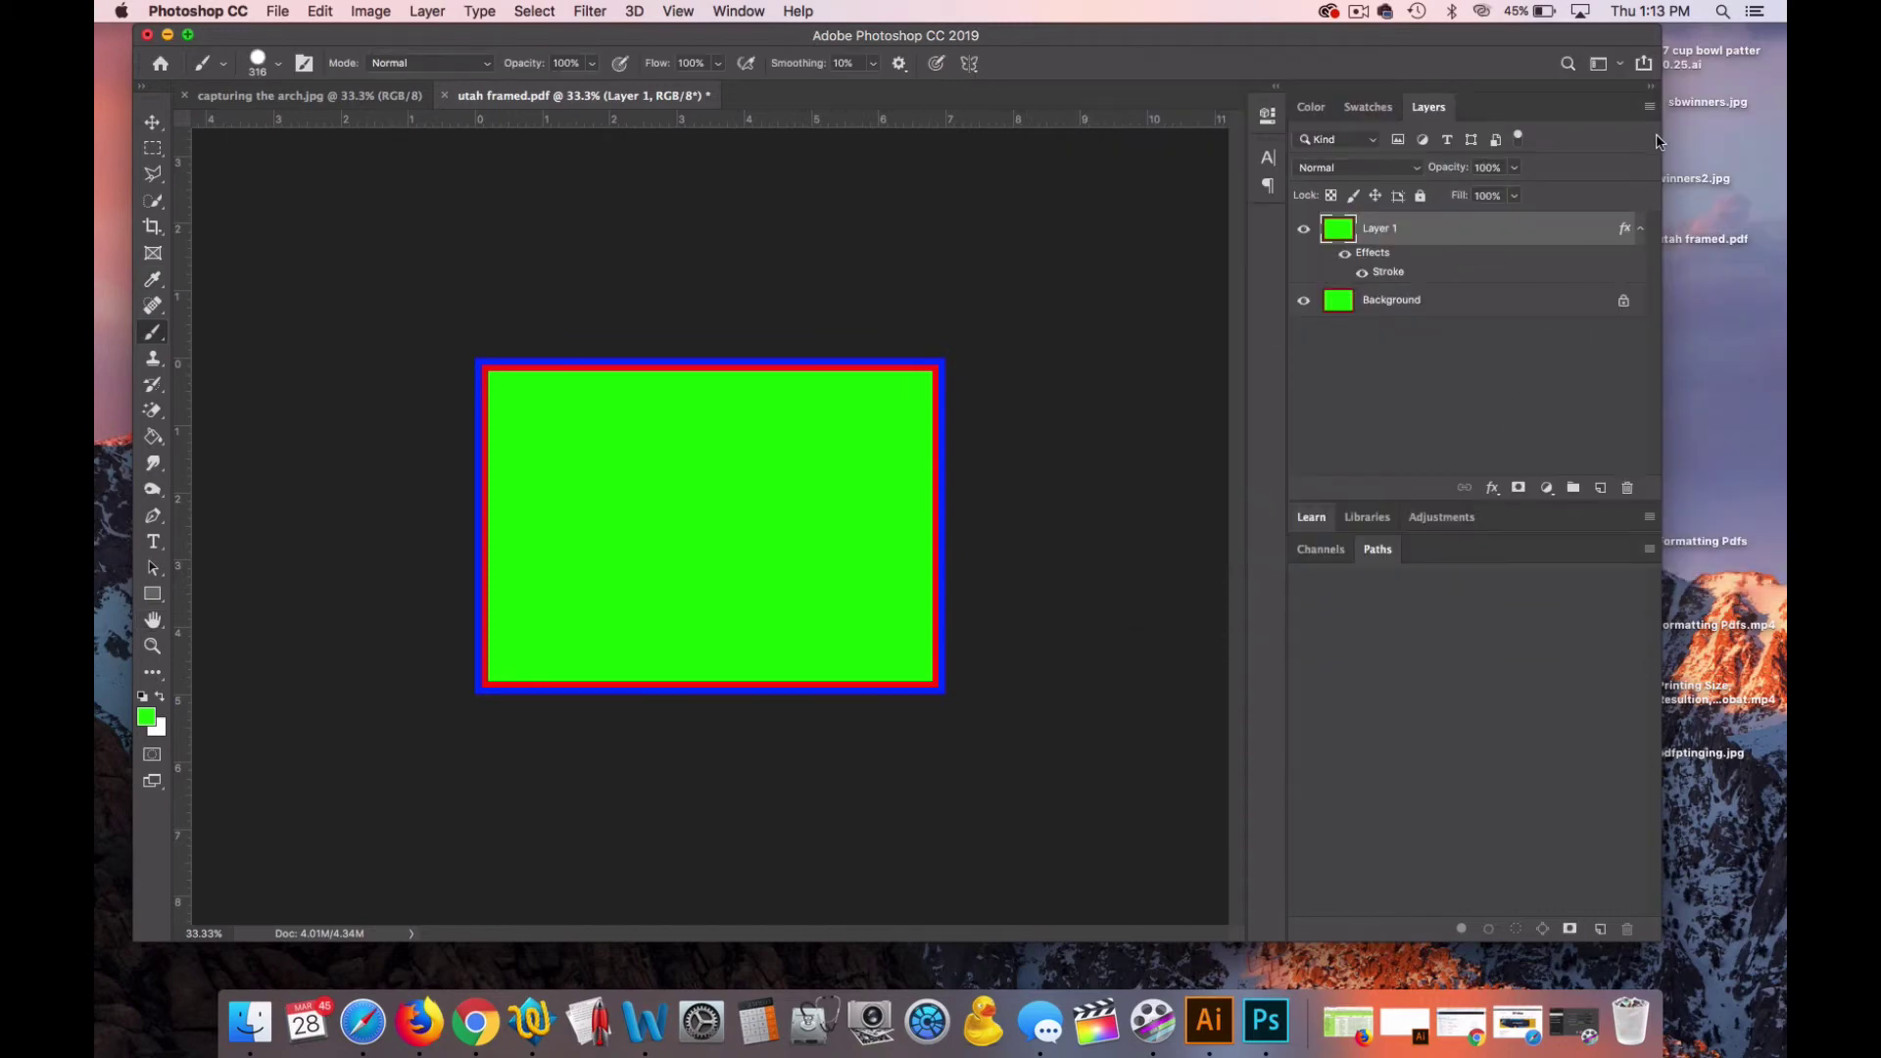
click(1650, 105)
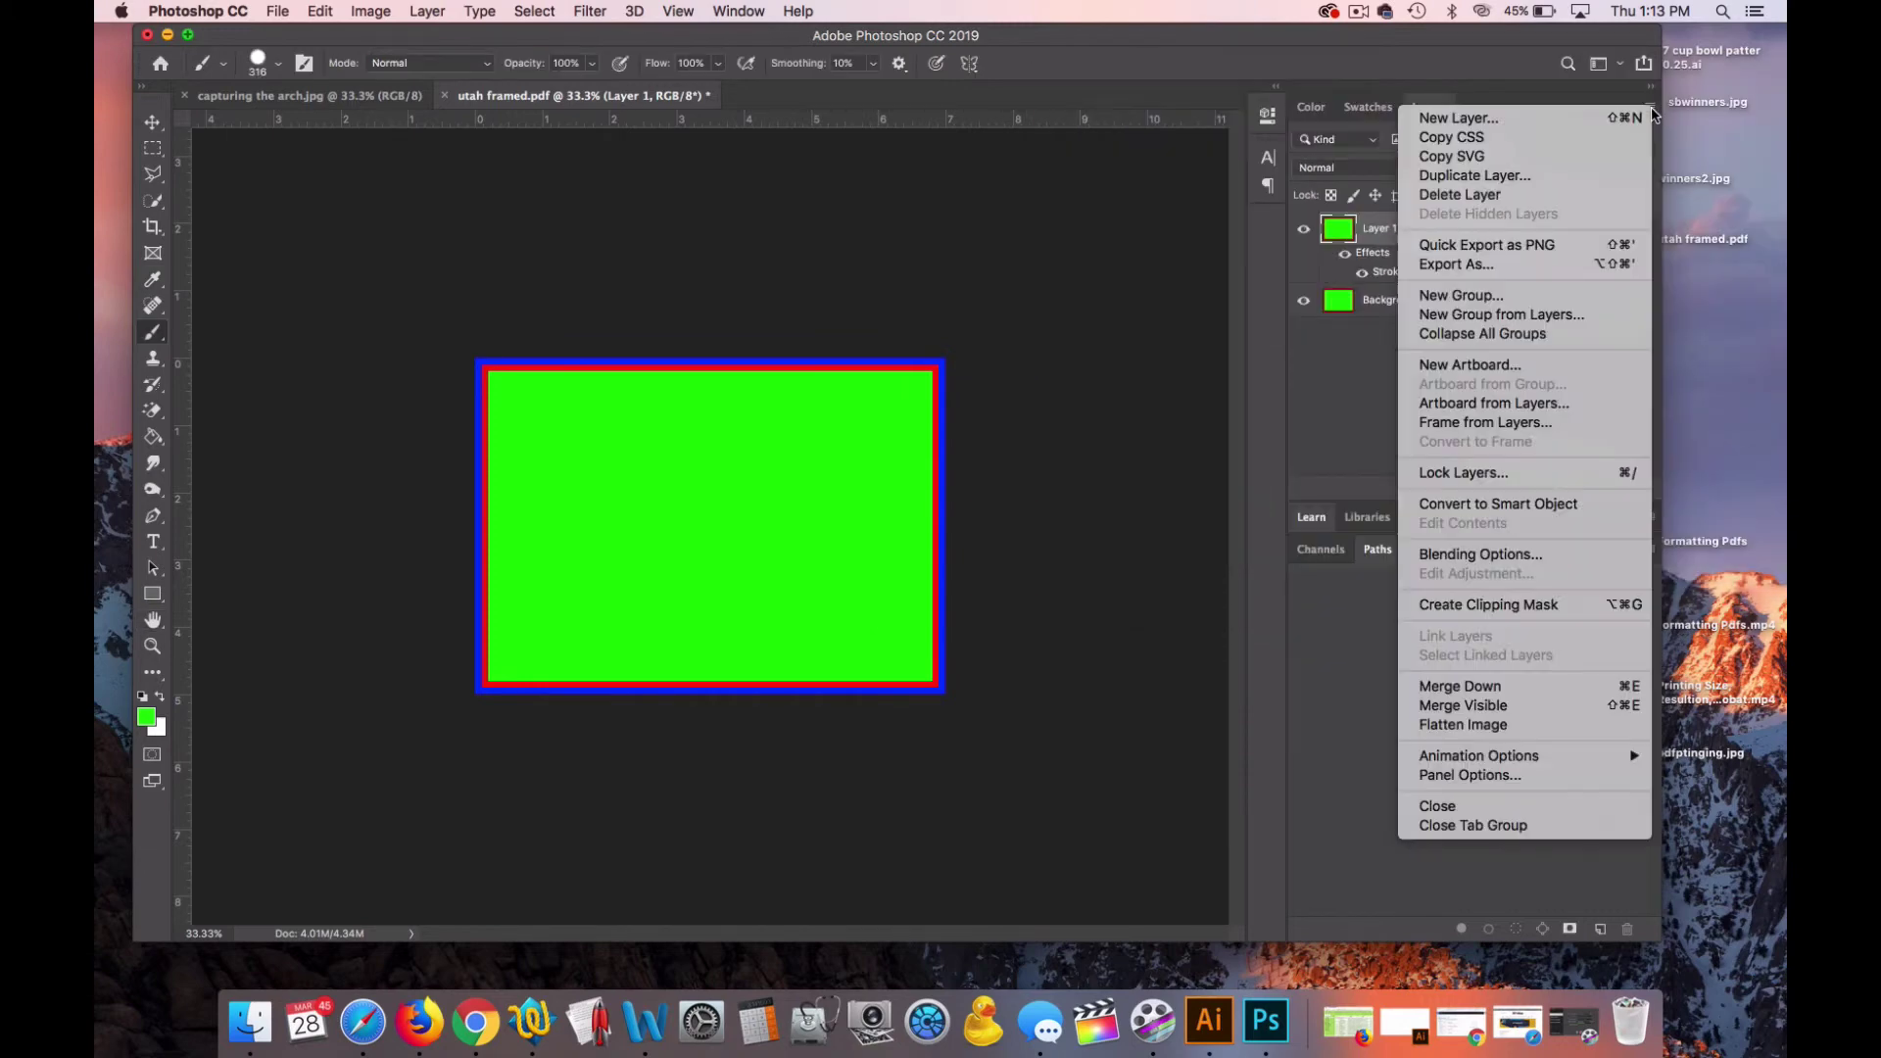
click(1509, 725)
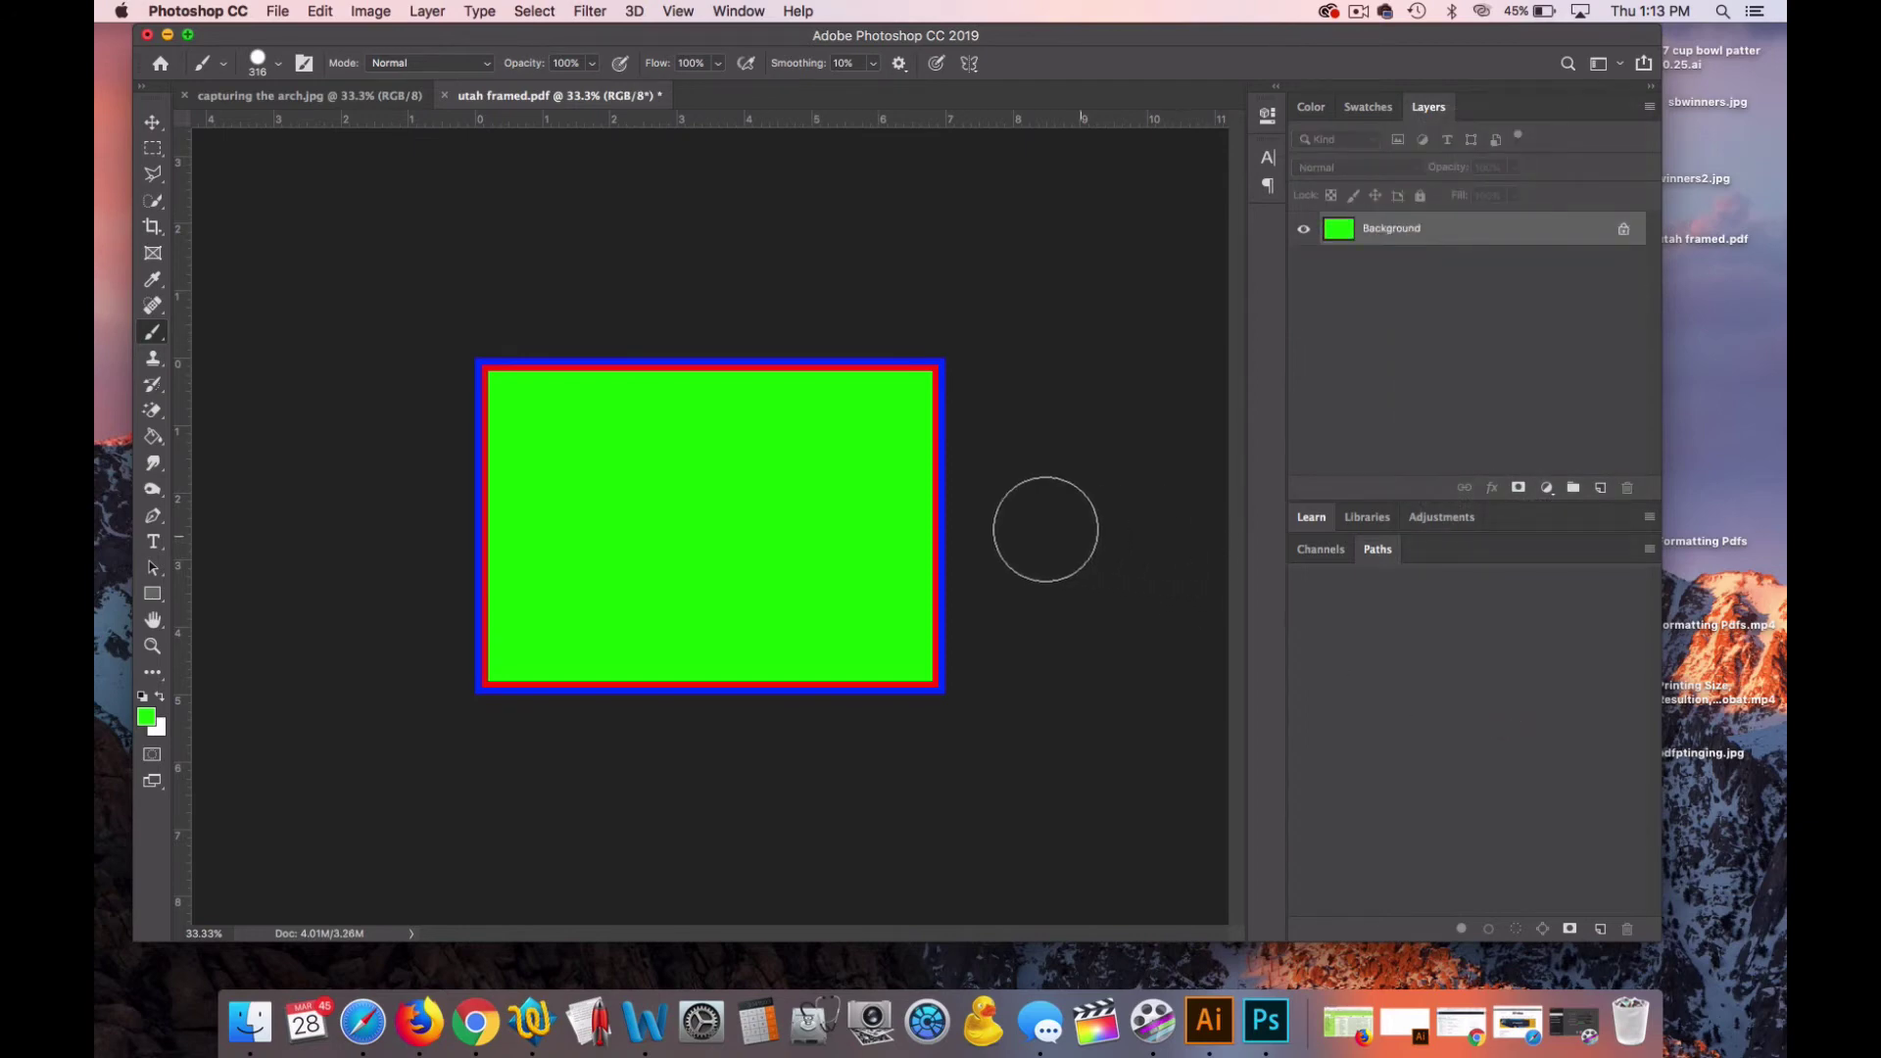
Step: Erase the green fill to transparency with the Magic Eraser Tool
click(152, 409)
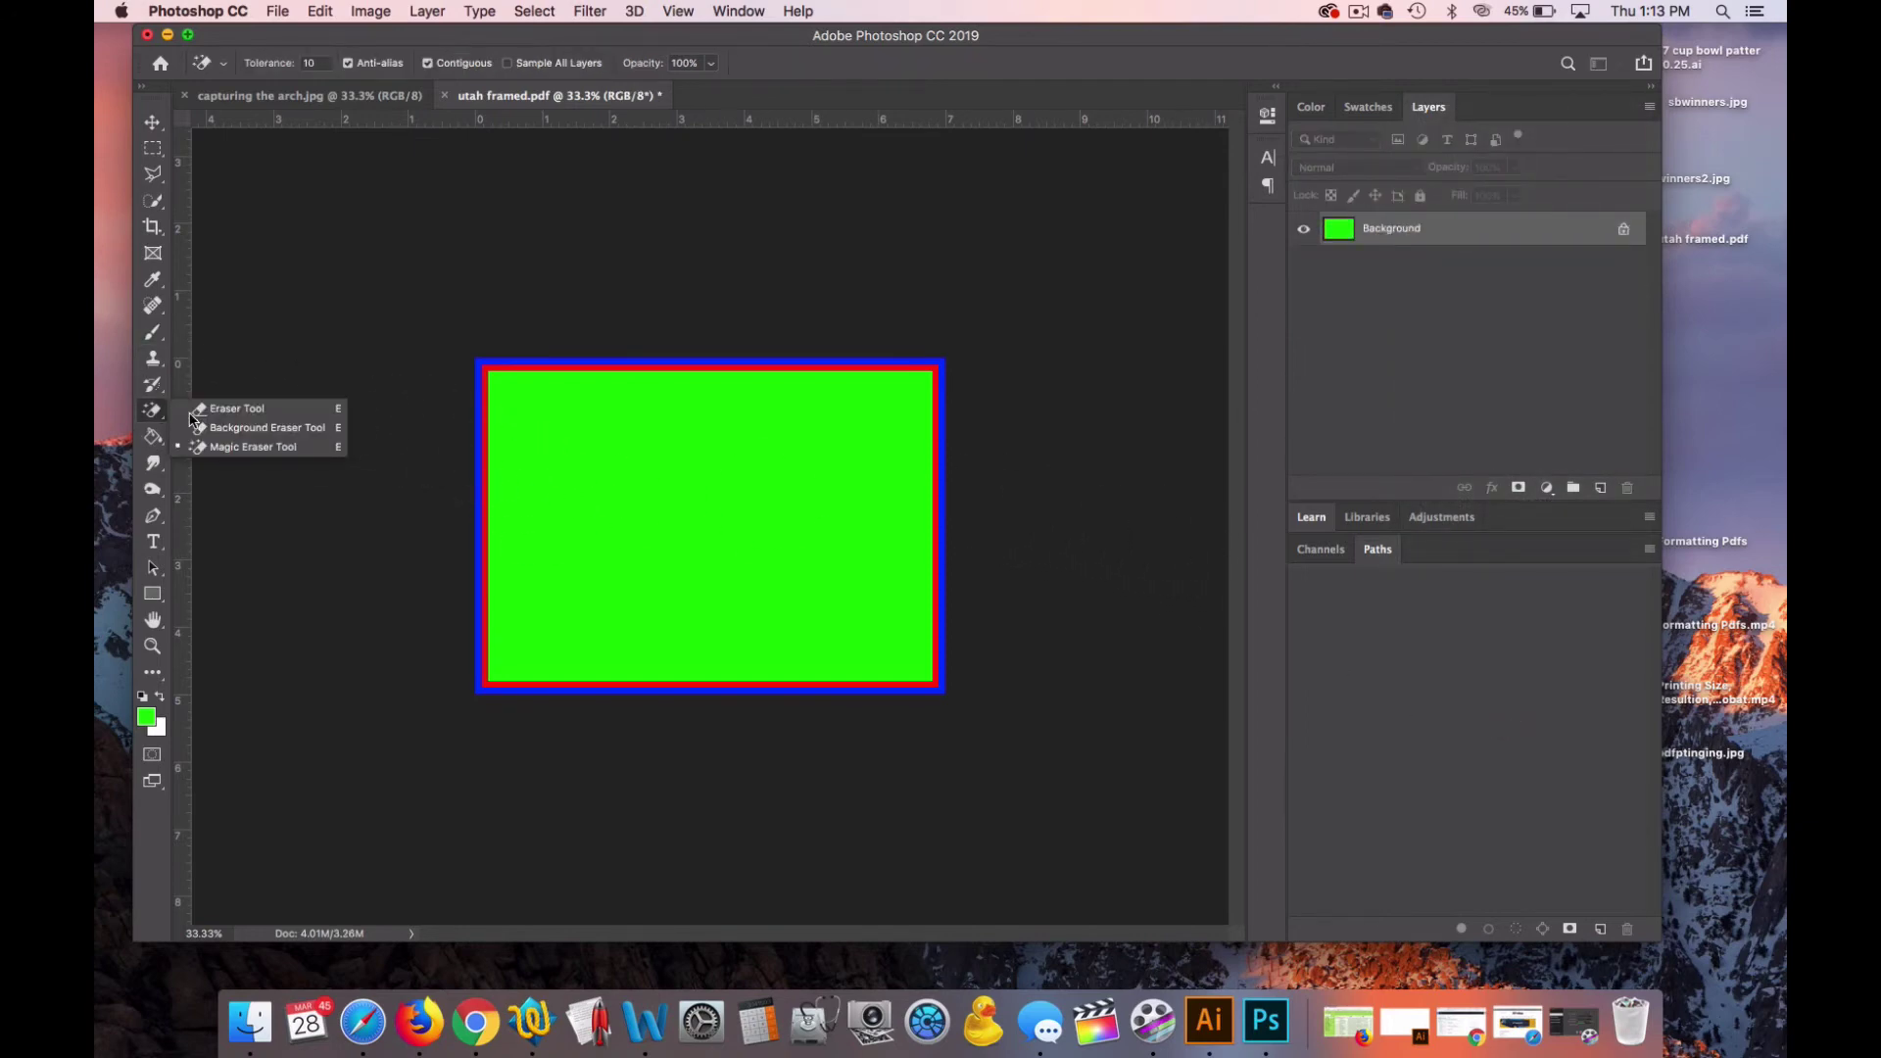
click(255, 447)
click(609, 450)
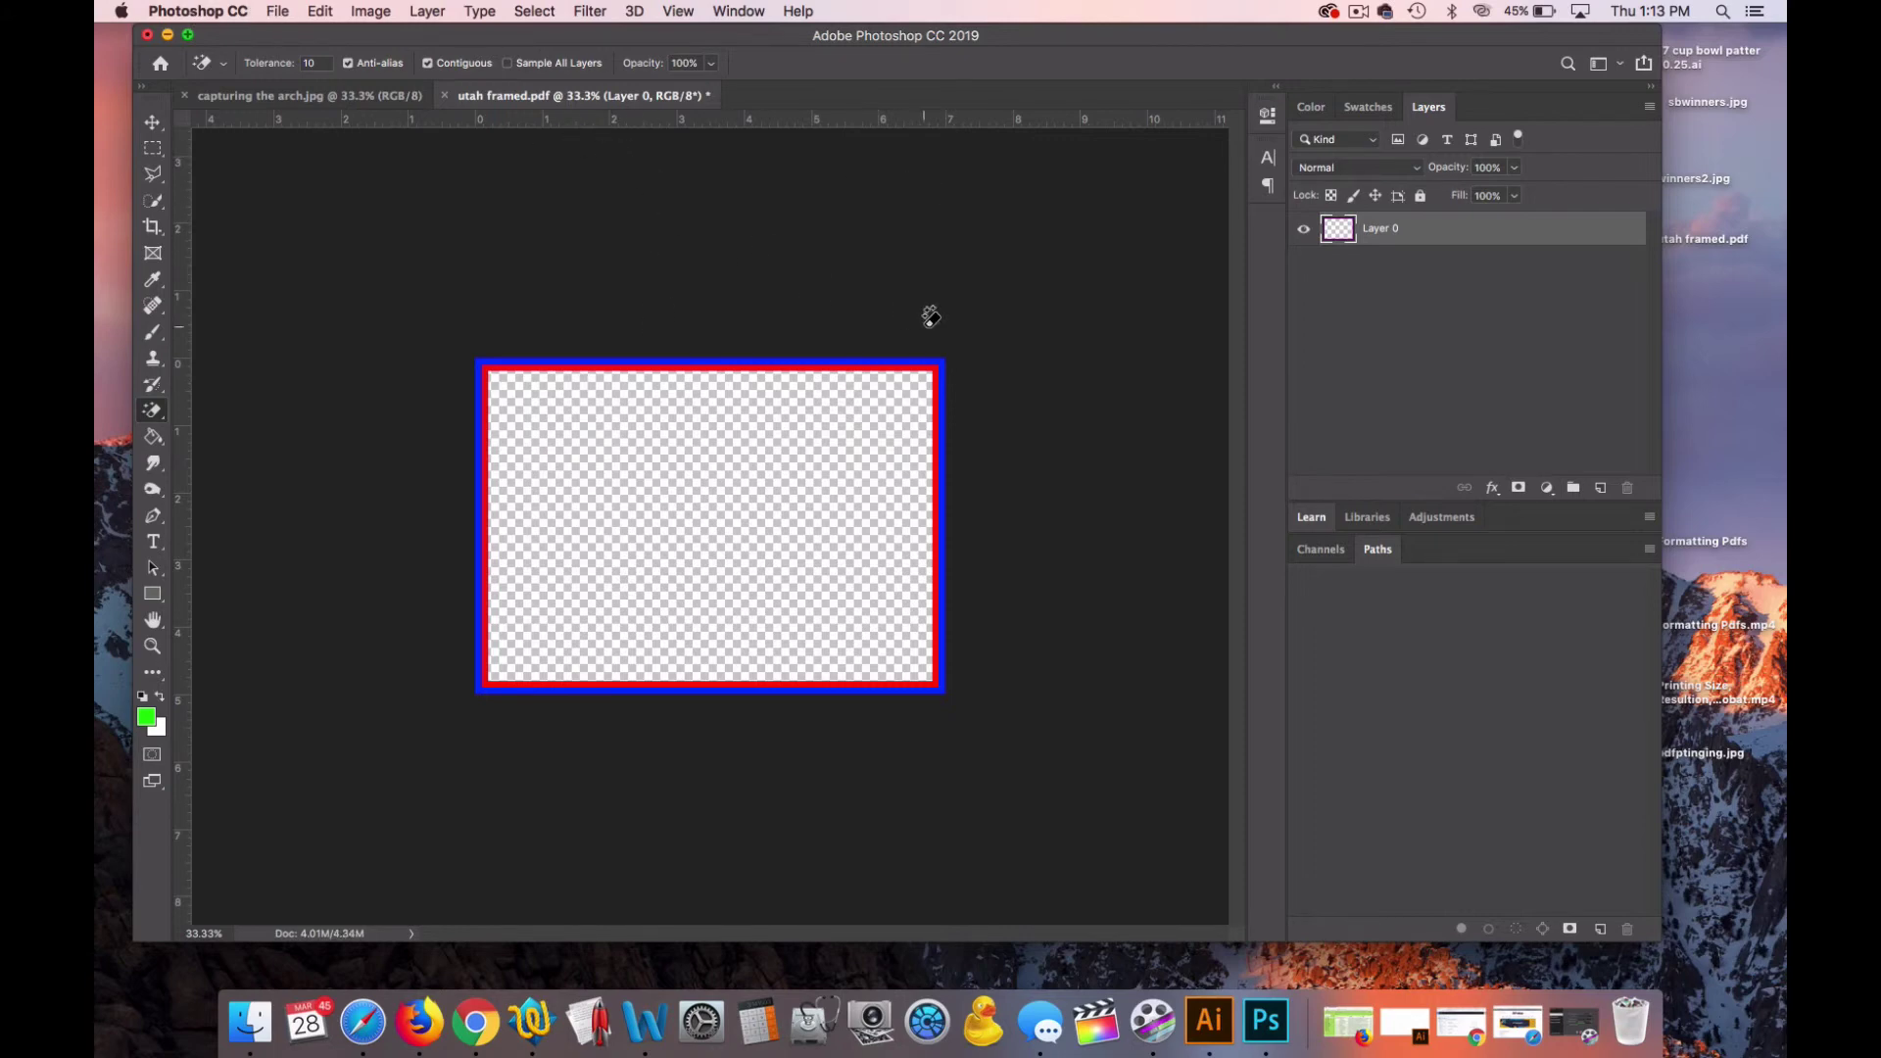
Step: Copy all of capturing the arch.jpg and paste it into utah framed.pdf
click(316, 99)
key(super+a)
key(super+c)
click(502, 95)
key(super+v)
Step: Scale and position the pasted arch photo to fit the canvas, then move border Layer 0 above it
click(1253, 561)
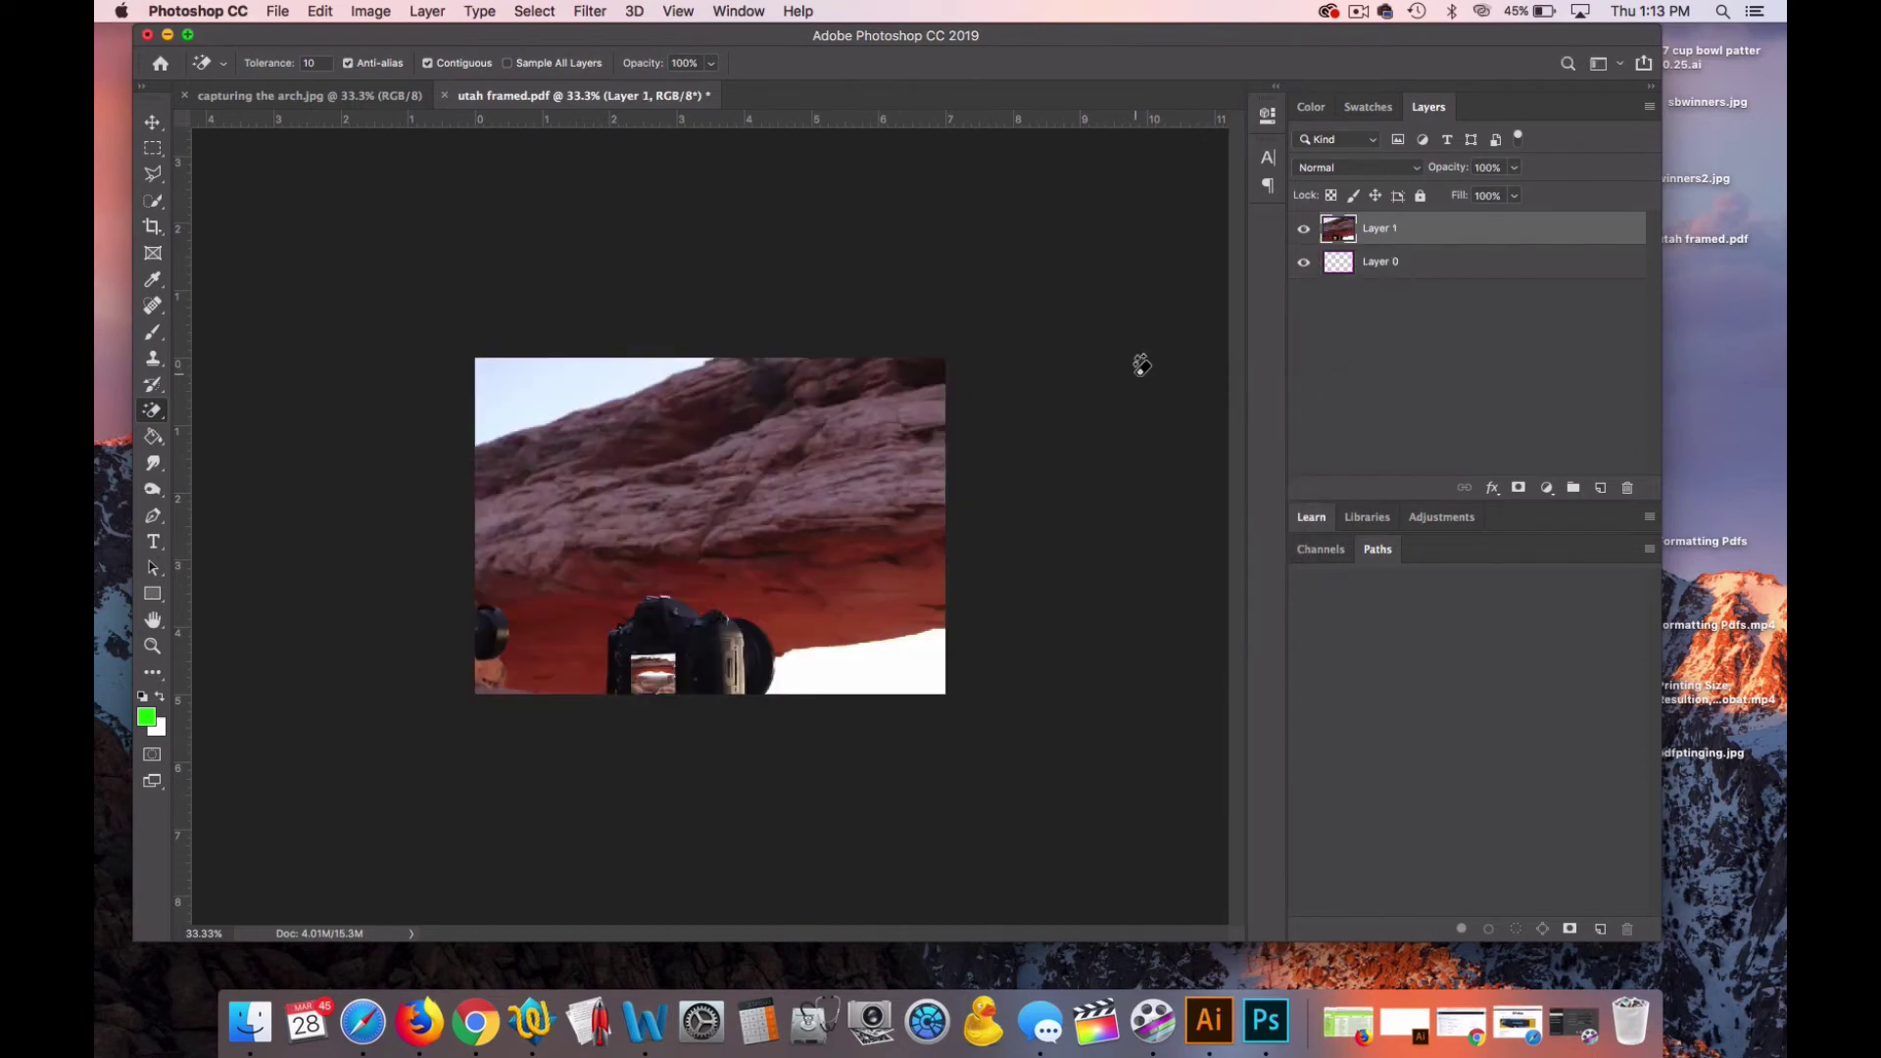
key(super+t)
drag(632, 448, 584, 399)
drag(690, 508, 492, 436)
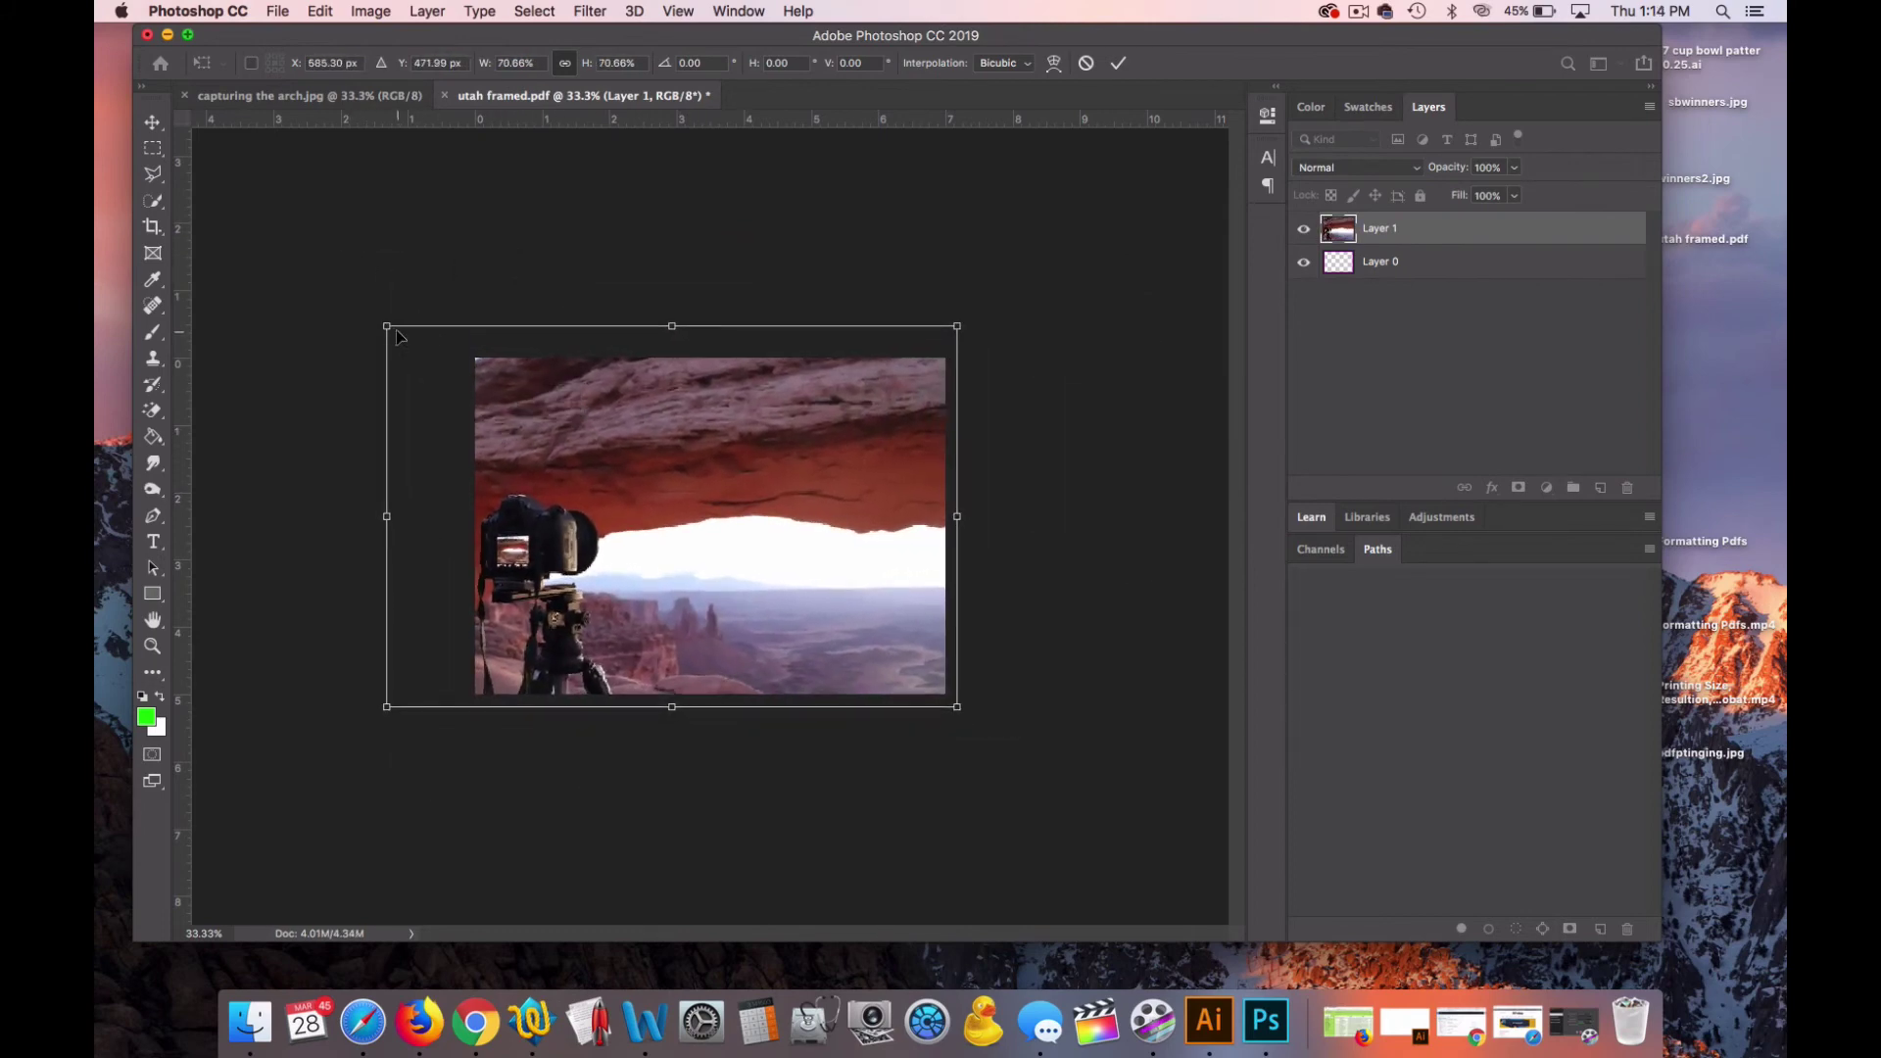
drag(392, 331, 474, 402)
click(152, 122)
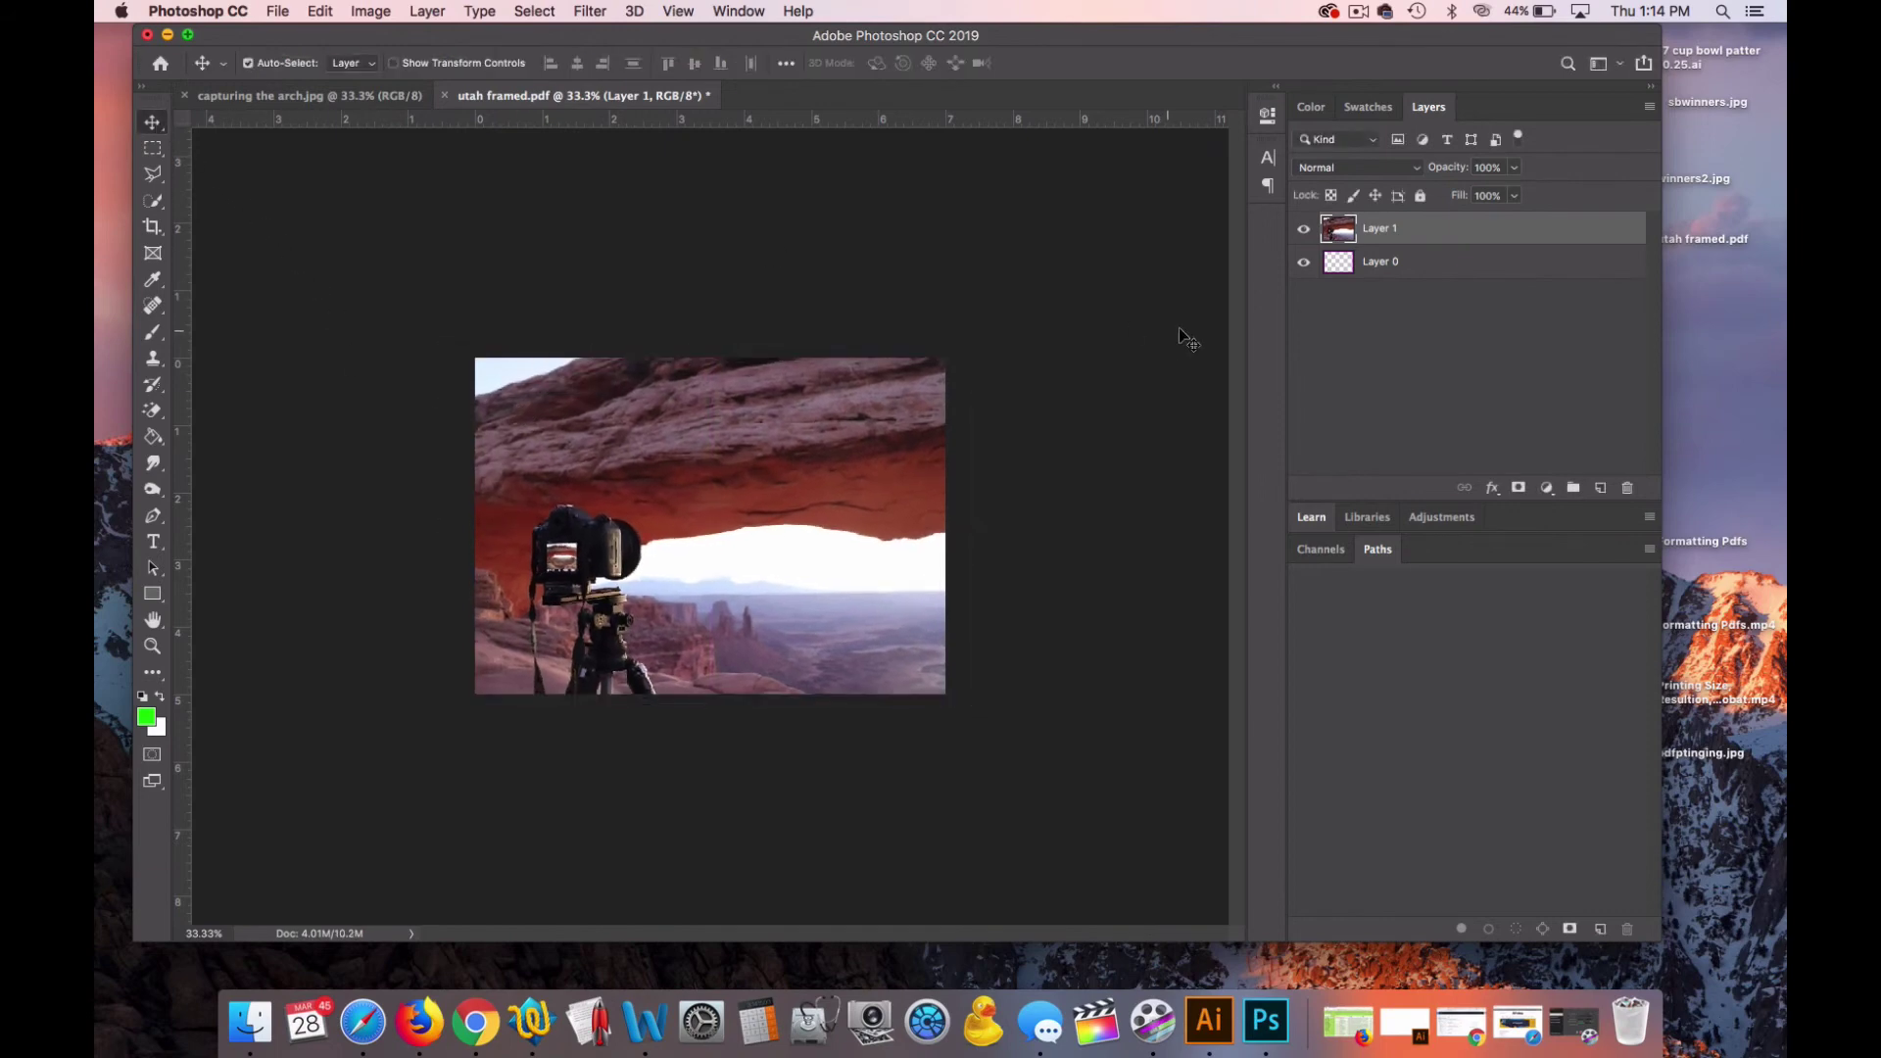
click(1389, 266)
drag(1389, 267, 1389, 230)
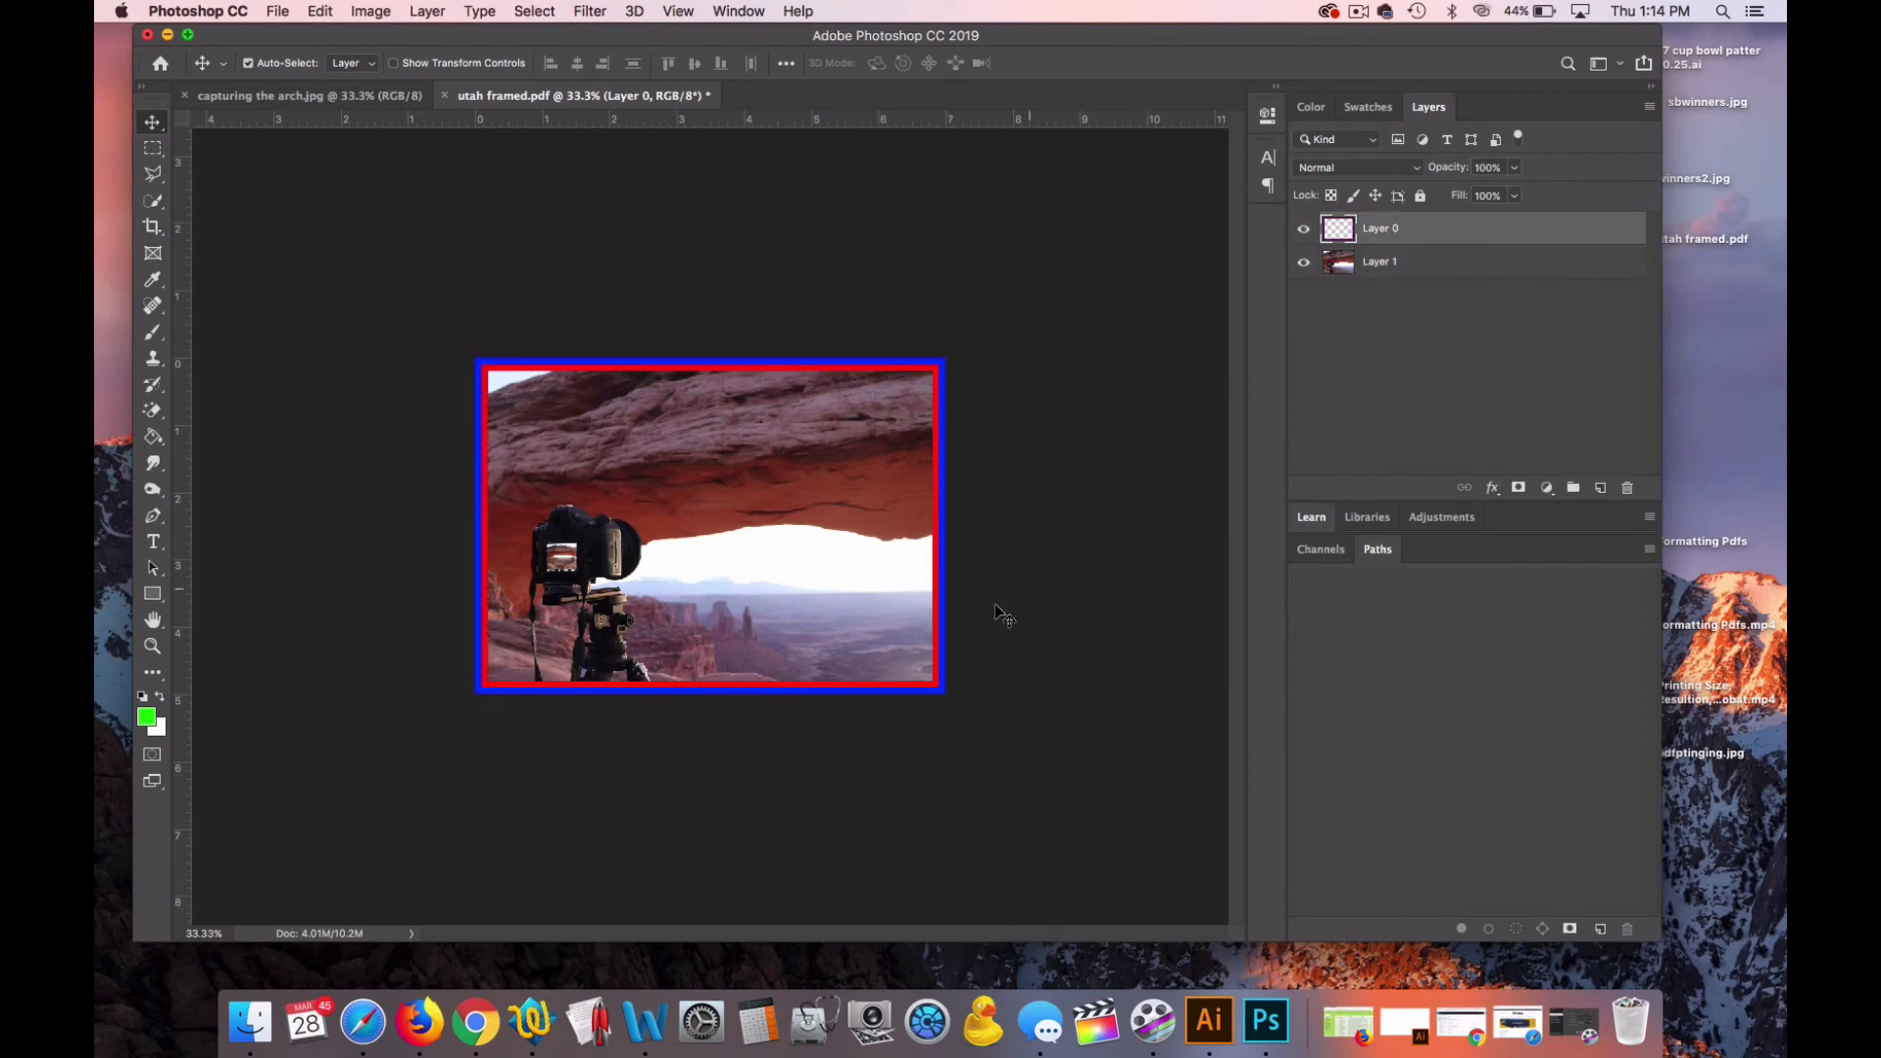